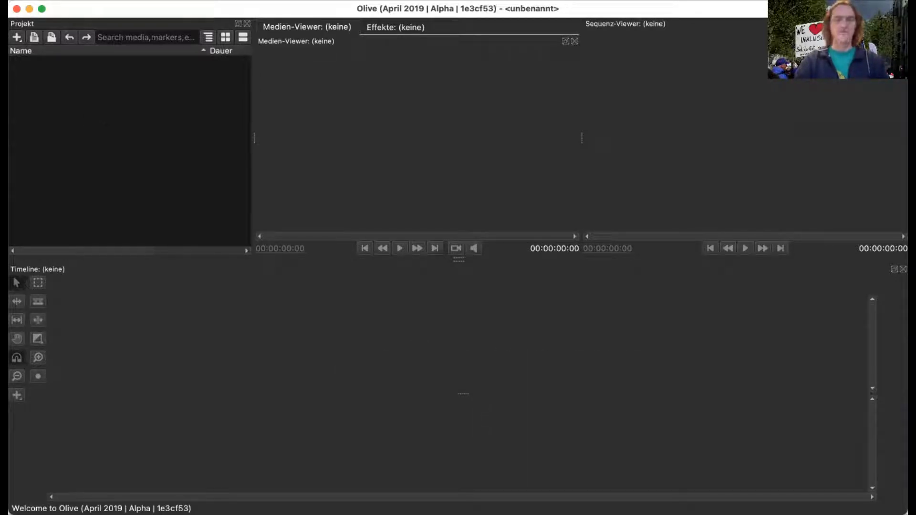
# Step: Import all six media files from the folder Schnittkurs DAS BIN ICH, from Clip #153 through the Eichhörnchen MP3
pyautogui.click(83, 1)
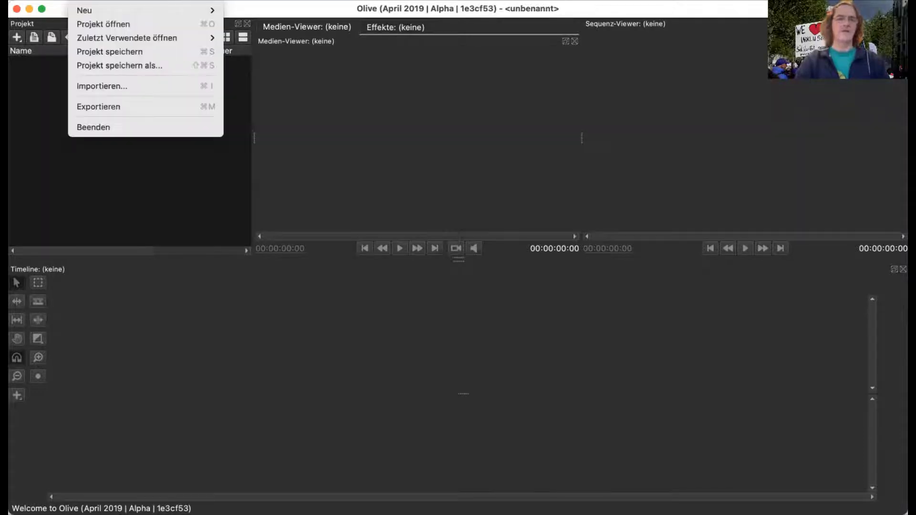
pyautogui.click(103, 87)
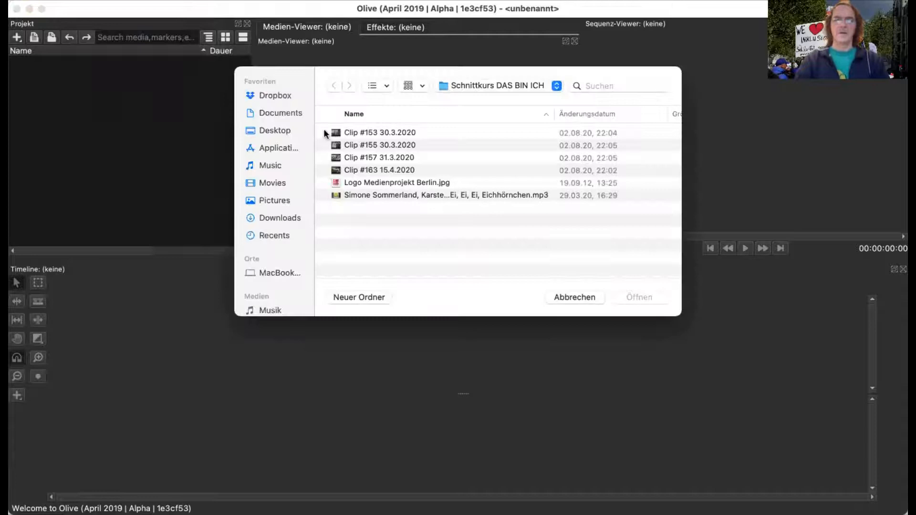
pyautogui.click(325, 133)
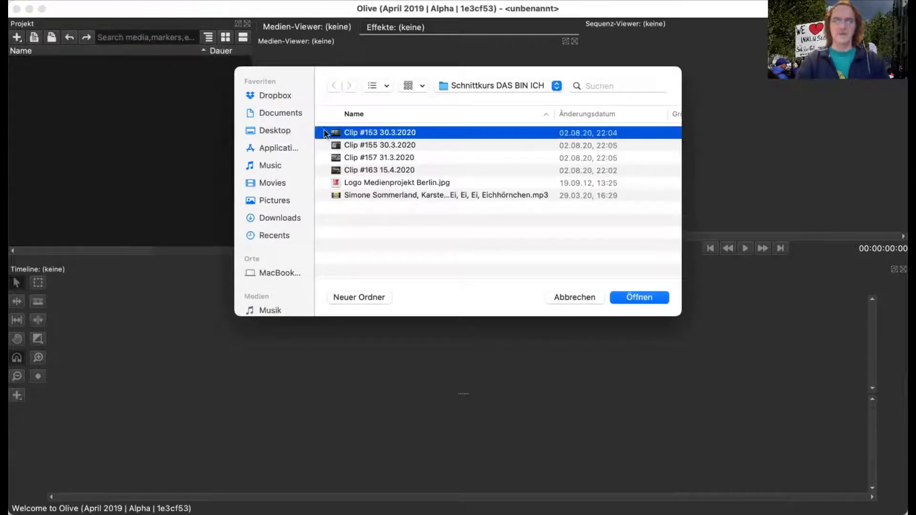
pyautogui.hotkey('shift', 'Down')
pyautogui.hotkey('shift', 'Down')
pyautogui.hotkey('shift', 'Down')
pyautogui.hotkey('shift', 'Down')
pyautogui.hotkey('shift', 'Down')
pyautogui.click(648, 296)
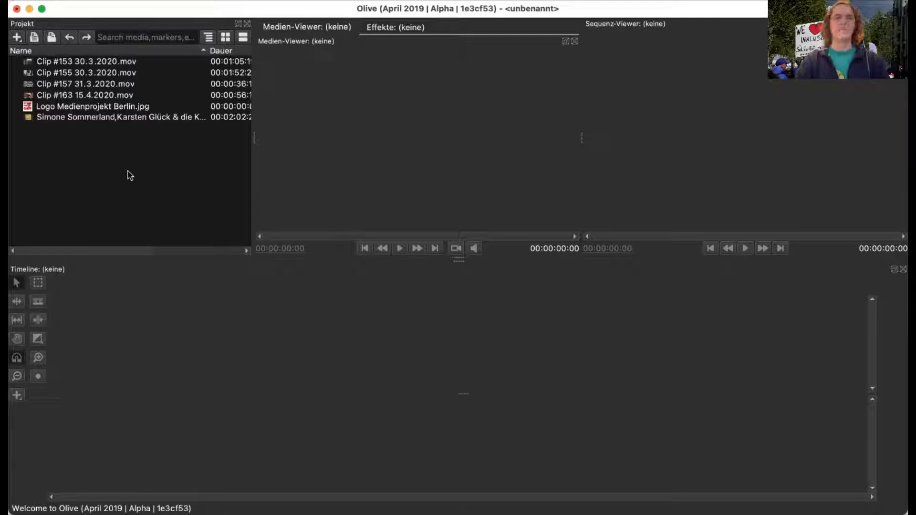
# Step: Load Clip #155 30.3.2020.mov into the media viewer and advance its playhead frame by frame to 00:00:59:21
pyautogui.click(30, 73)
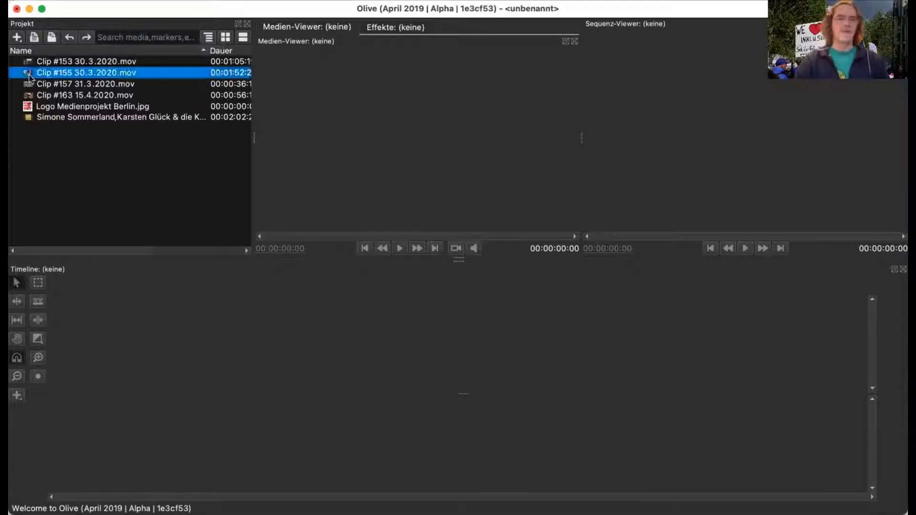
pyautogui.click(27, 65)
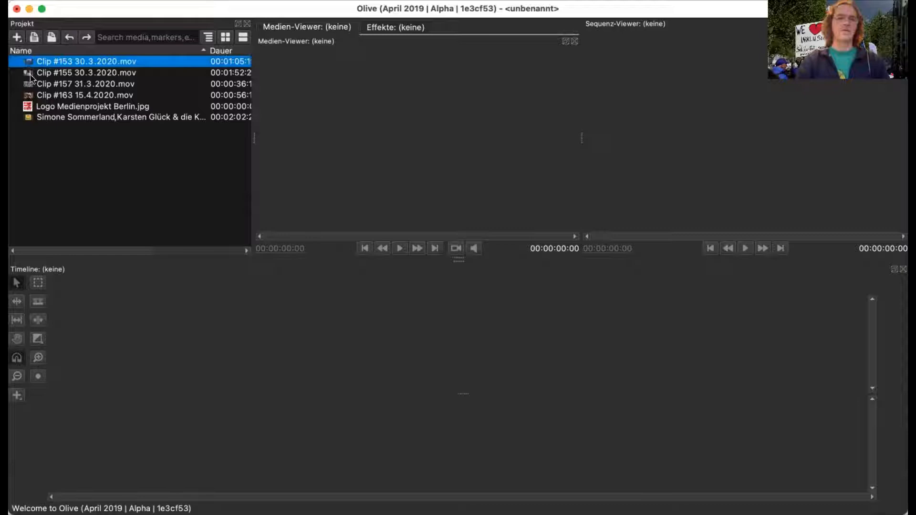
pyautogui.doubleClick(30, 73)
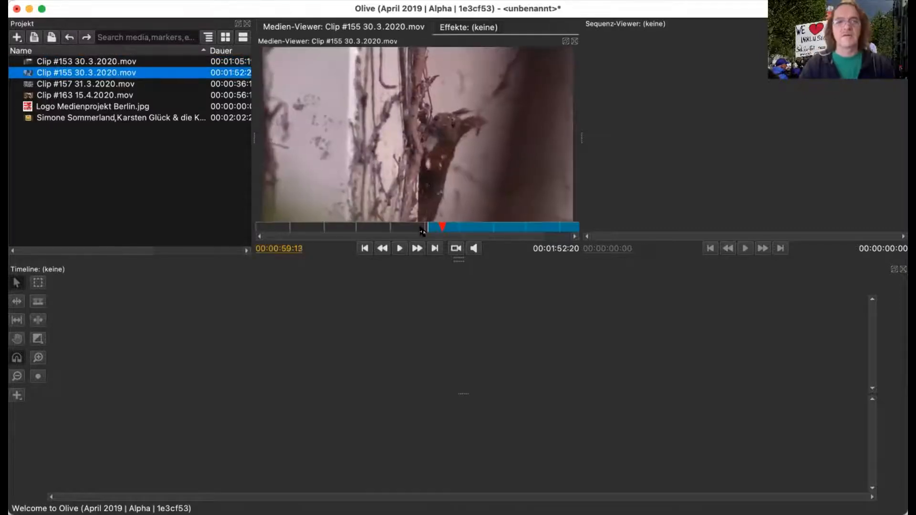
pyautogui.press('Right')
pyautogui.press('Right')
pyautogui.press('Right')
pyautogui.press('Right')
pyautogui.press('Right')
pyautogui.press('Right')
pyautogui.press('Right')
pyautogui.press('Right')
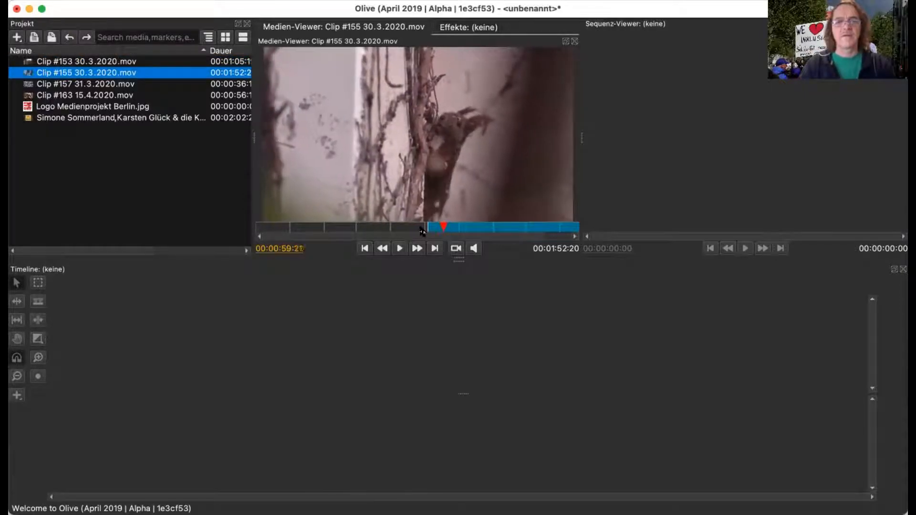
# Step: Mark the section of Clip #155 from about 00:01:00 to 00:01:05:15 and place it at the start of a new sequence
pyautogui.press('space')
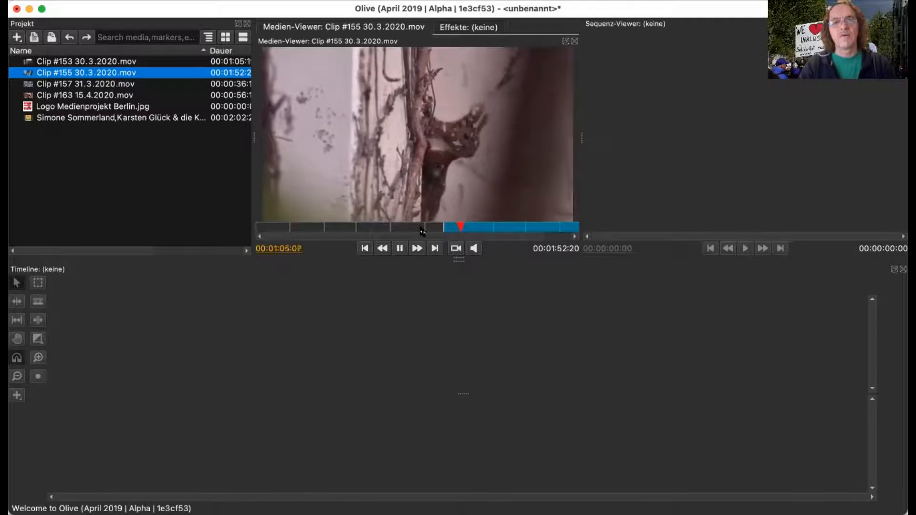
pyautogui.press('space')
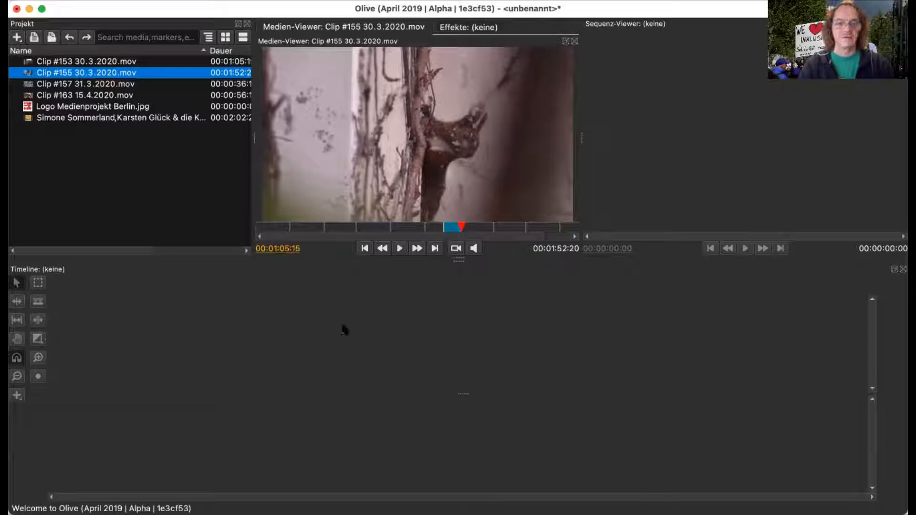
pyautogui.moveTo(233, 402); pyautogui.dragTo(233, 402)
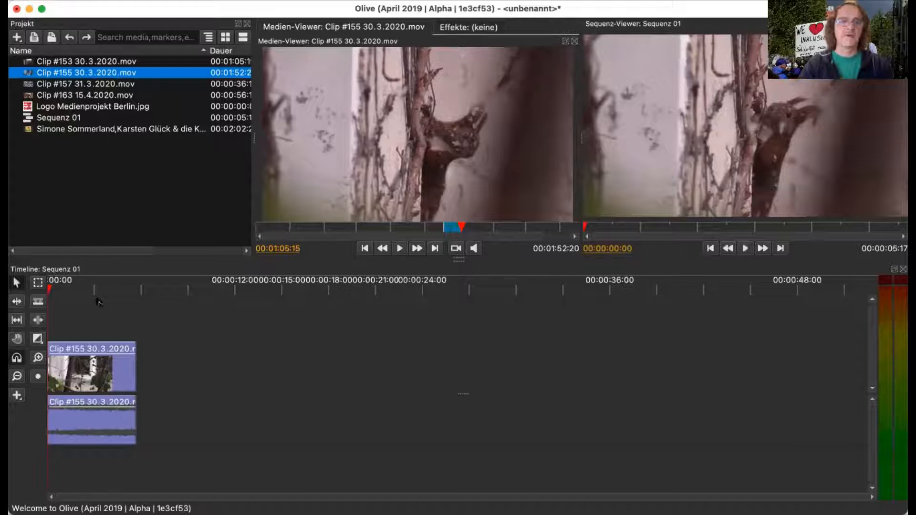
pyautogui.click(81, 290)
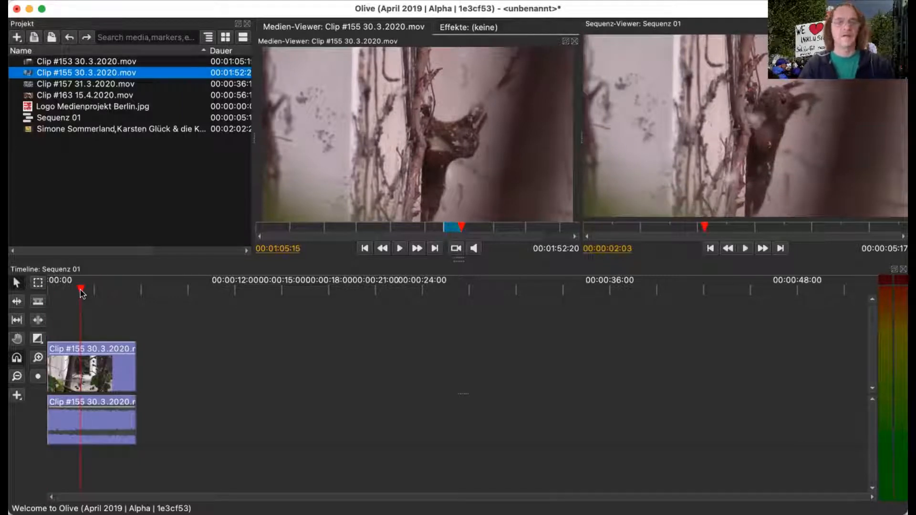
# Step: Mark Clip #157 31.3.2020.mov from about 00:00:14:05 to 00:00:23:05 and place the section directly after Clip #155 in the timeline
pyautogui.doubleClick(67, 85)
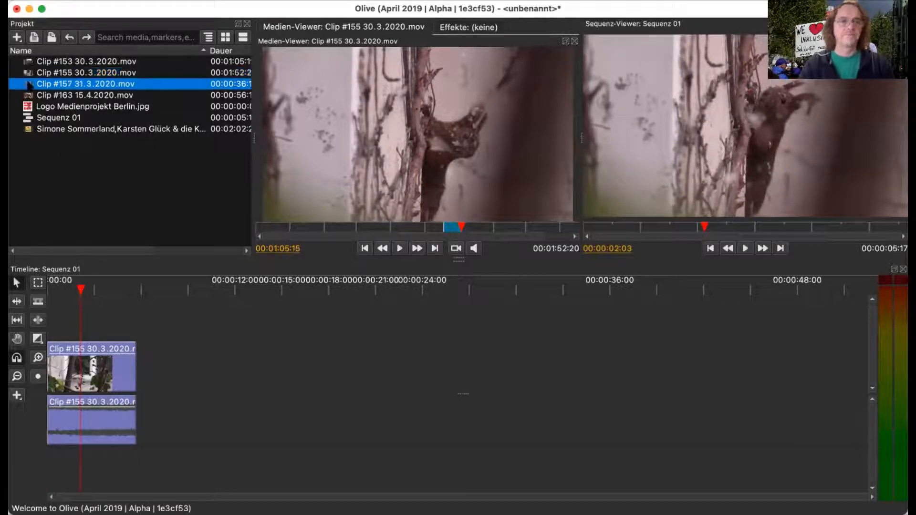
pyautogui.moveTo(320, 230); pyautogui.dragTo(341, 233)
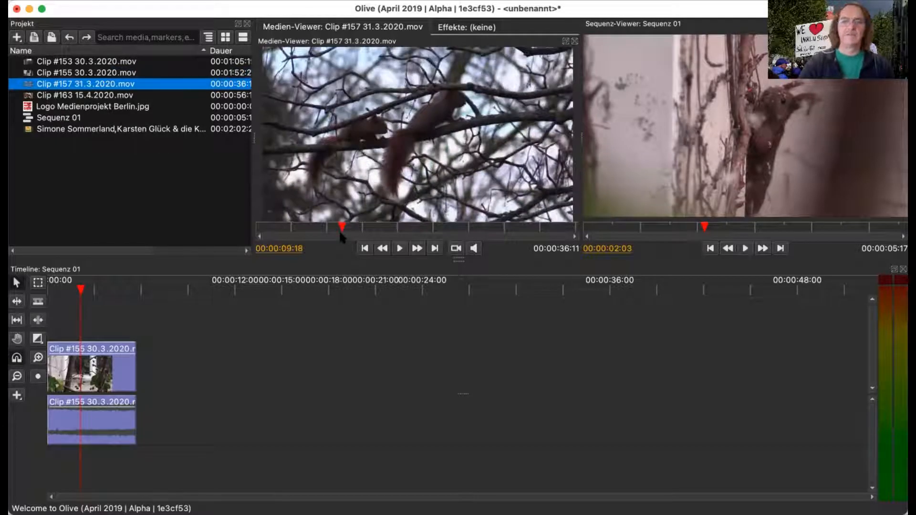
pyautogui.press('i')
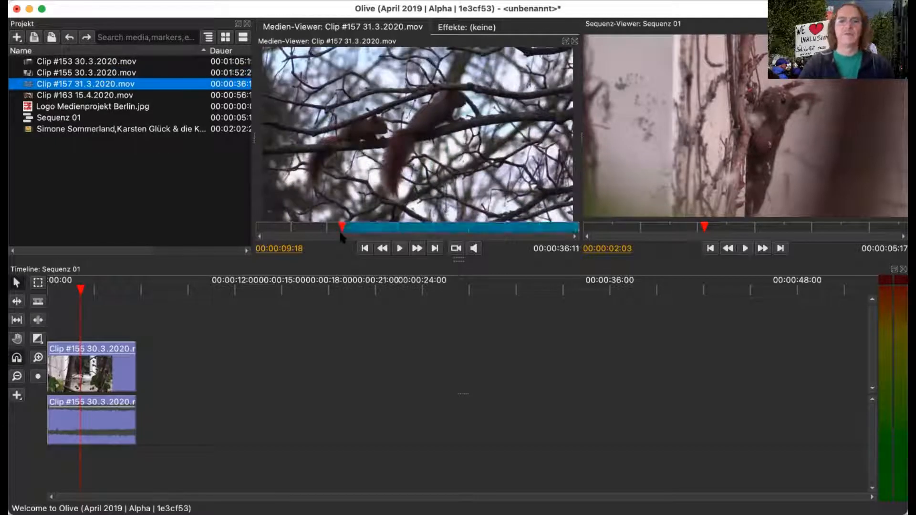
pyautogui.click(400, 248)
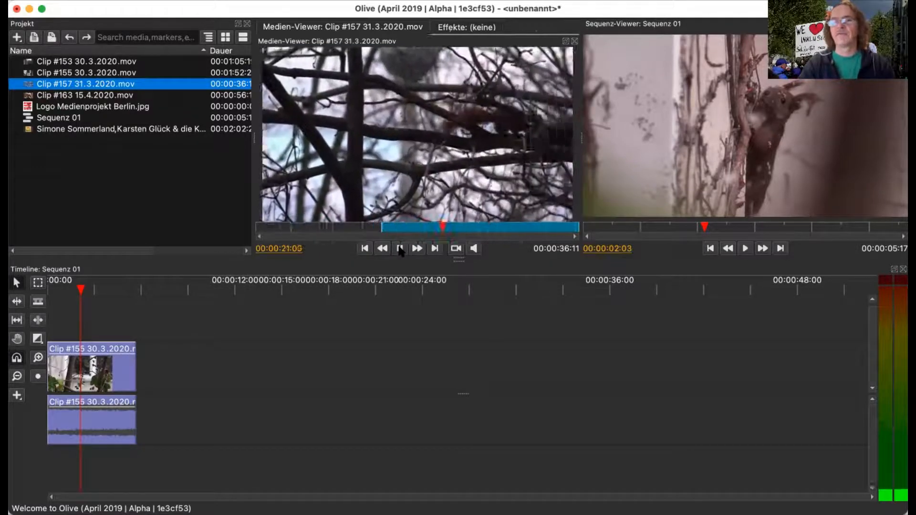
pyautogui.click(399, 249)
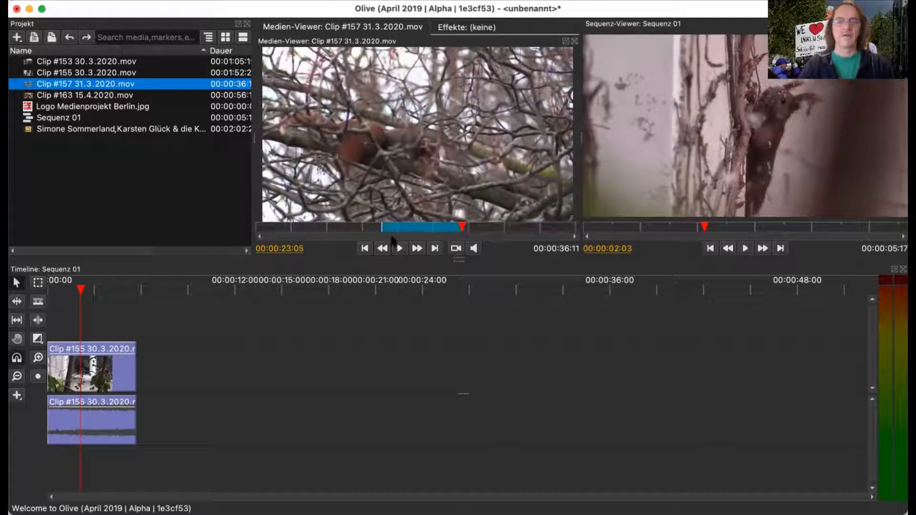
pyautogui.moveTo(328, 298); pyautogui.dragTo(173, 369)
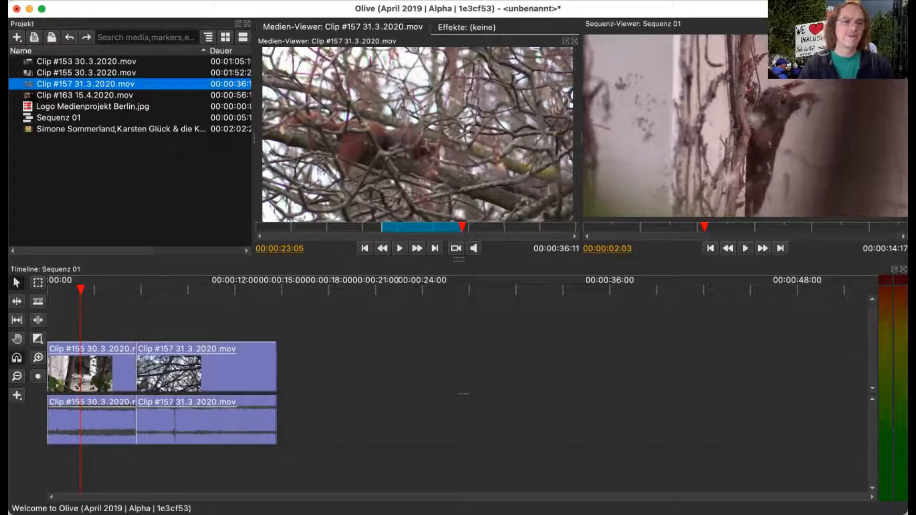
# Step: Mark Clip #163 15.4.2020.mov from about 00:00:01 to 00:00:06:12 and place the section directly after Clip #157 in the timeline
pyautogui.doubleClick(32, 97)
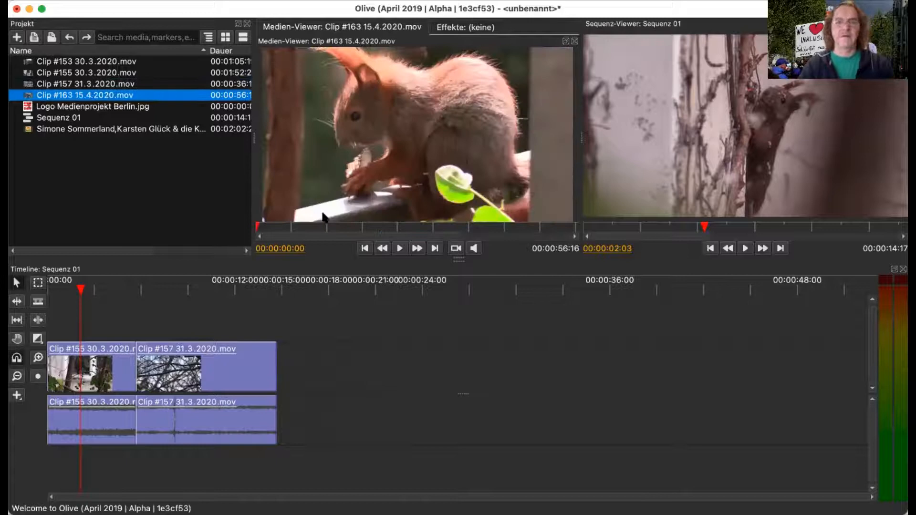
pyautogui.press('space')
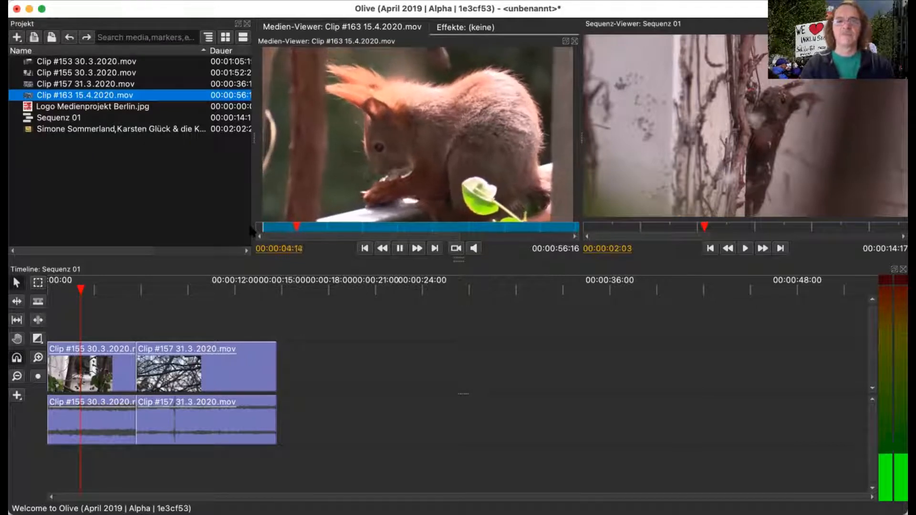
pyautogui.press('space')
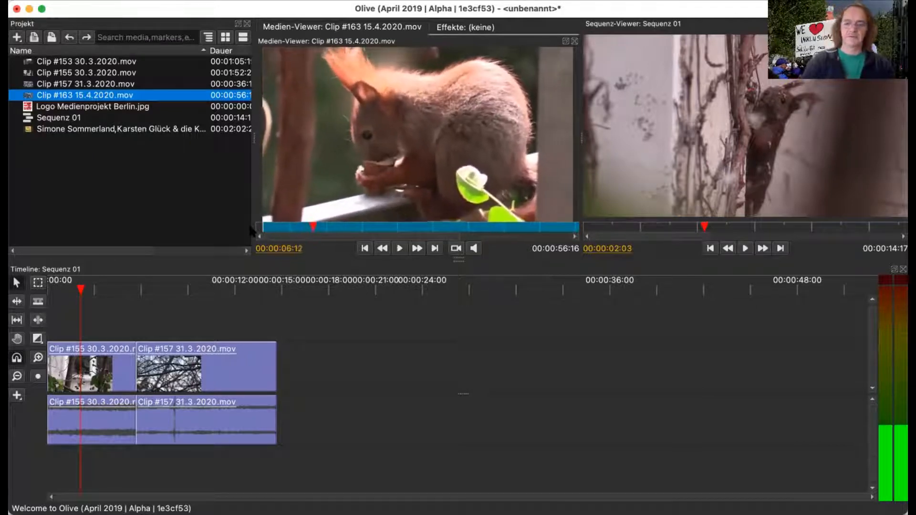
pyautogui.moveTo(377, 219); pyautogui.dragTo(315, 387)
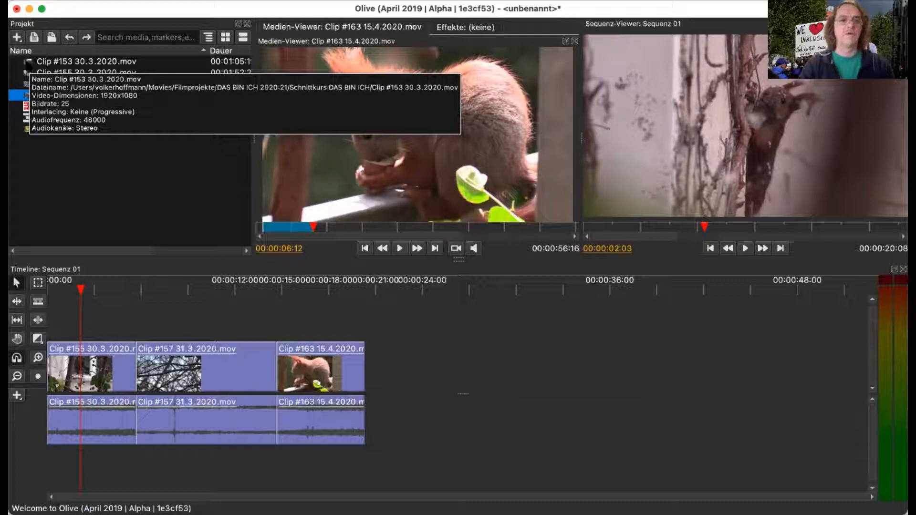
# Step: Load Clip #153 30.3.2020.mov into the media viewer and set its in point at about 00:00:32:15
pyautogui.doubleClick(29, 62)
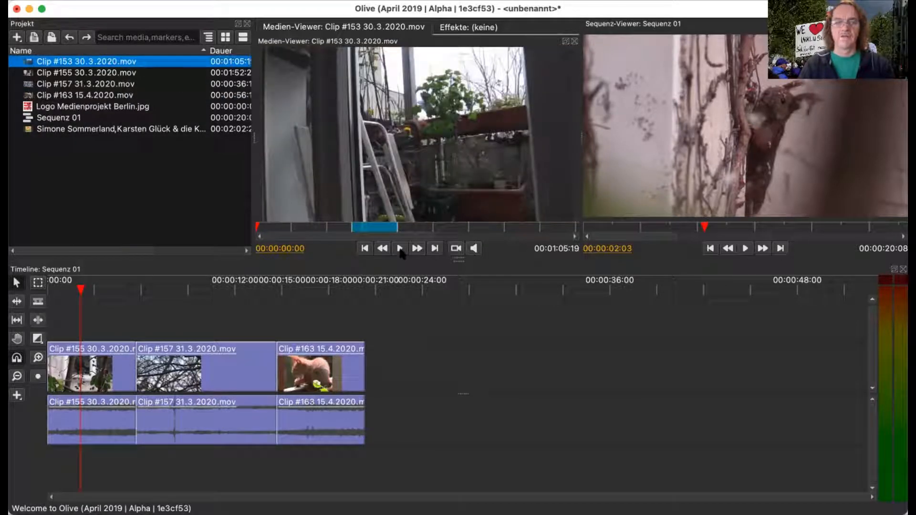
pyautogui.moveTo(433, 237); pyautogui.dragTo(551, 242)
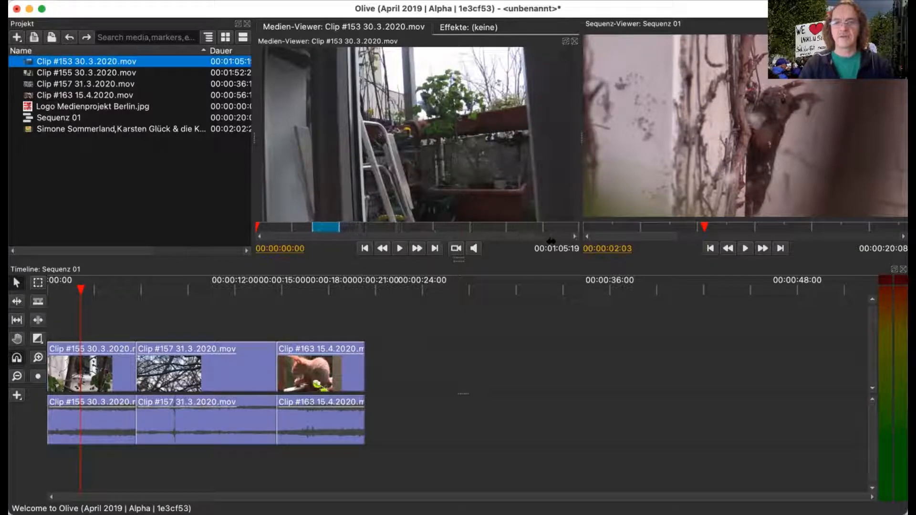
pyautogui.moveTo(347, 230); pyautogui.dragTo(406, 235)
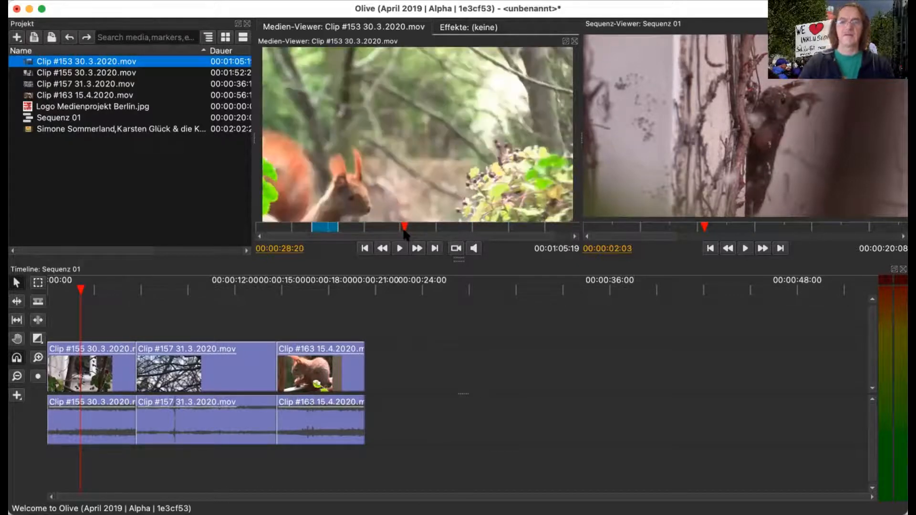
pyautogui.press('space')
pyautogui.press('space')
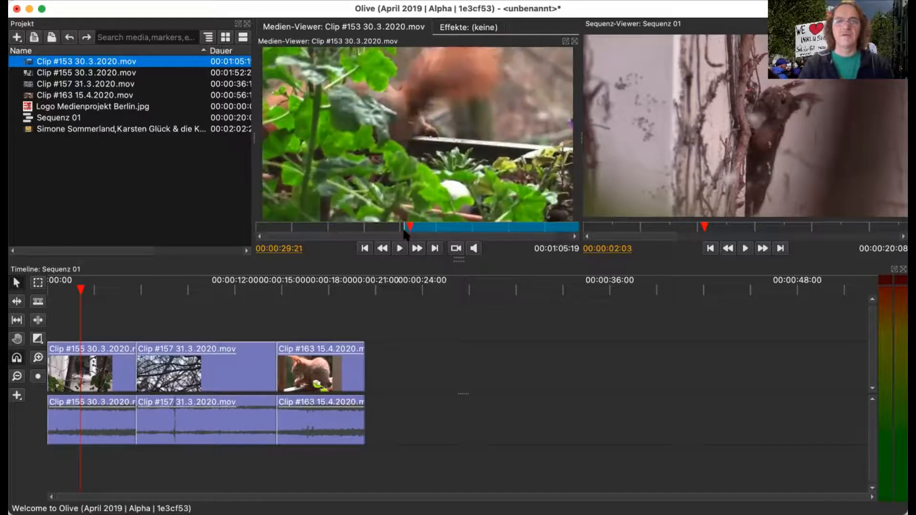
pyautogui.press('space')
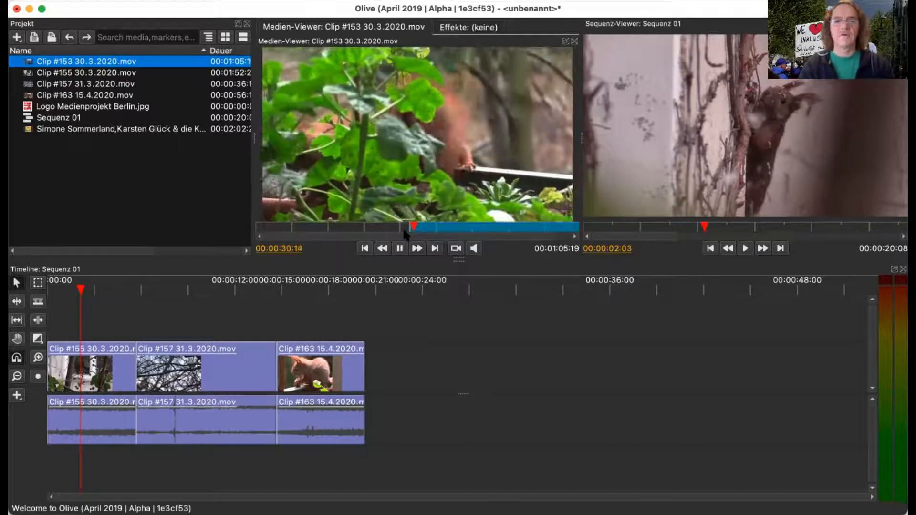
pyautogui.press('space')
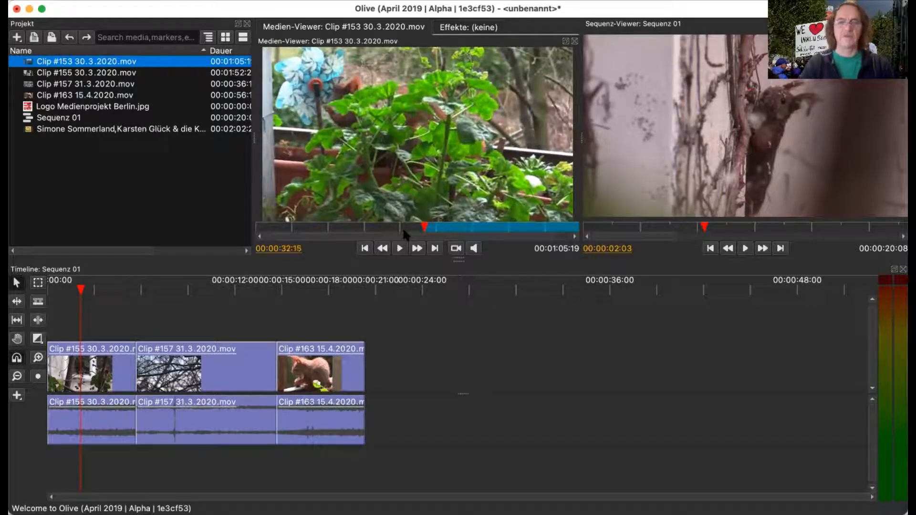
# Step: Set the out point of Clip #153 at about 00:01:02:24 and place the section directly after Clip #163 in the timeline
pyautogui.press('space')
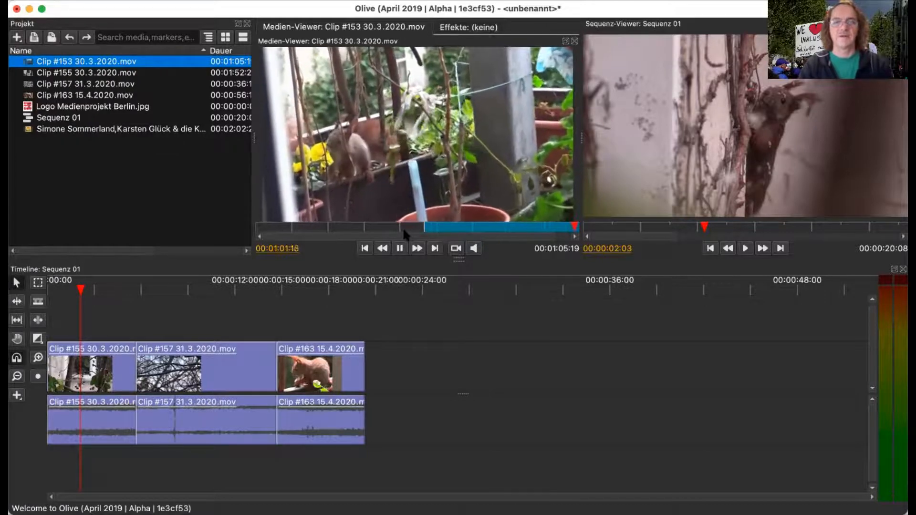
pyautogui.press('space')
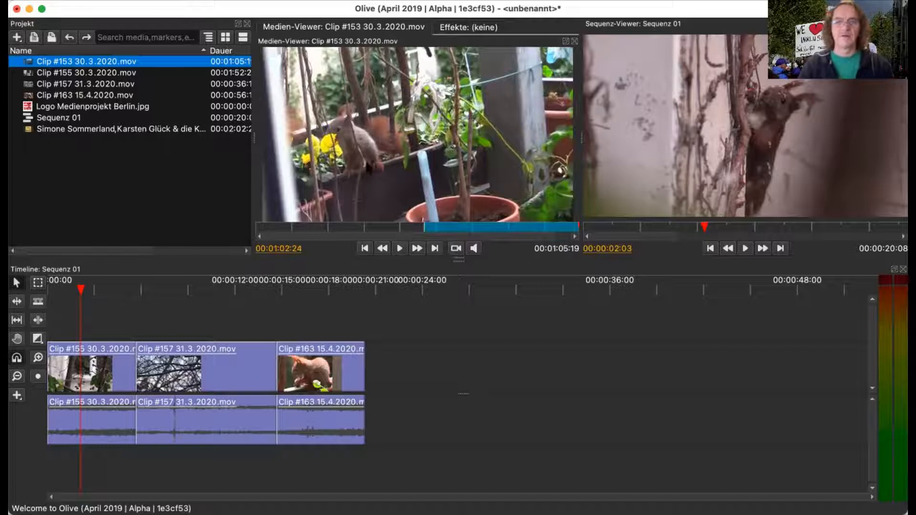
pyautogui.moveTo(388, 289); pyautogui.dragTo(398, 381)
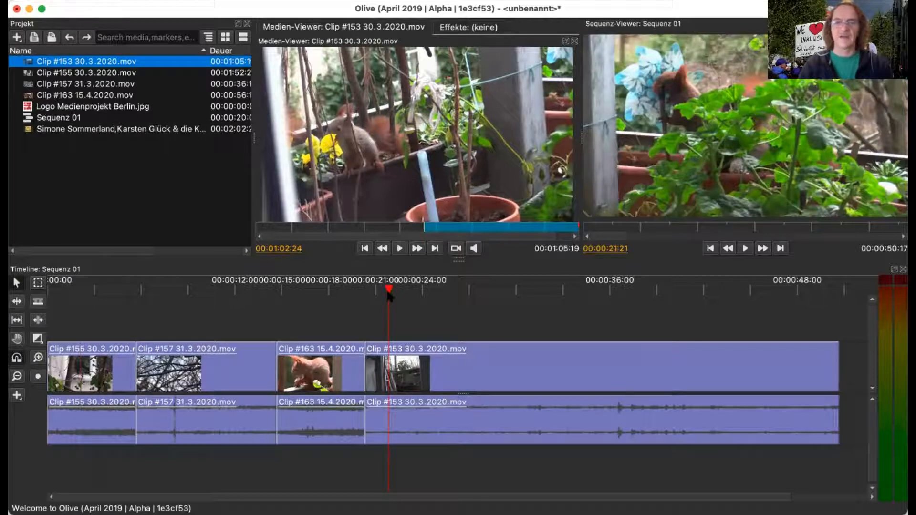
# Step: Split Clip #153 in the timeline at 00:00:25:23 with the Razor tool
pyautogui.moveTo(388, 290); pyautogui.dragTo(452, 303)
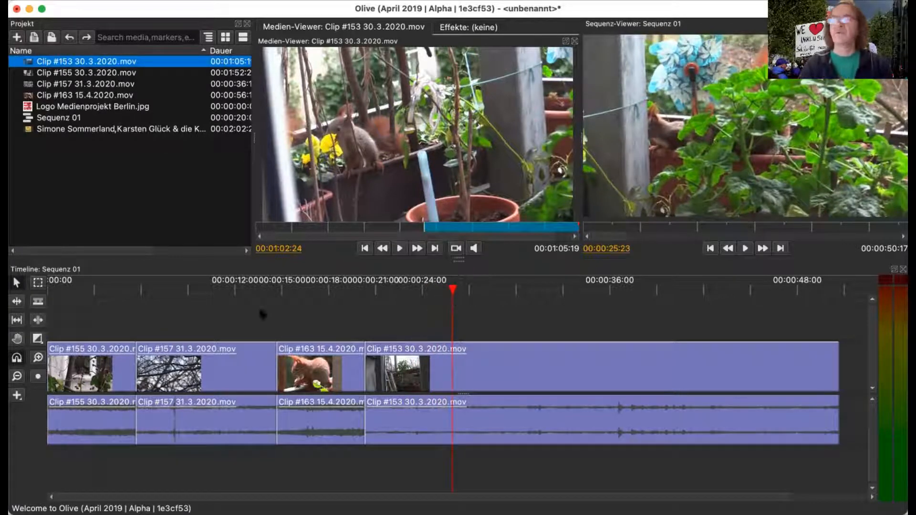
pyautogui.click(38, 302)
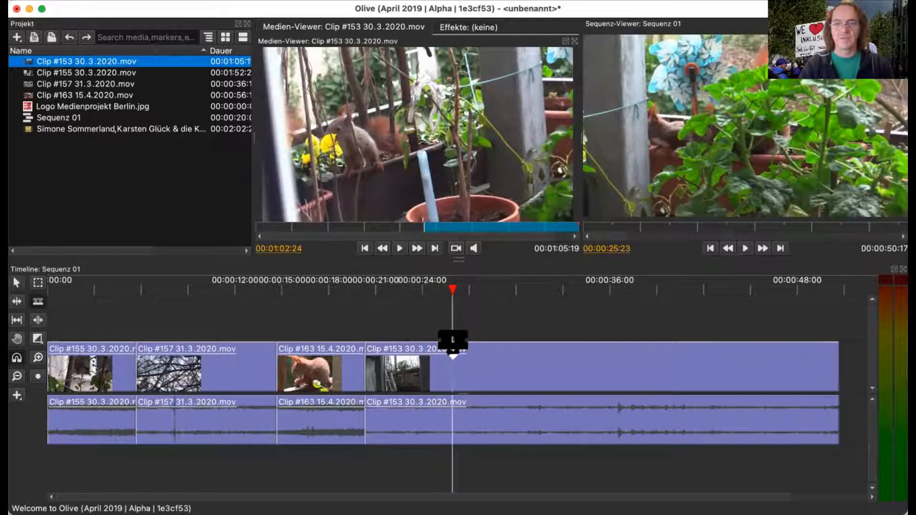
pyautogui.click(453, 354)
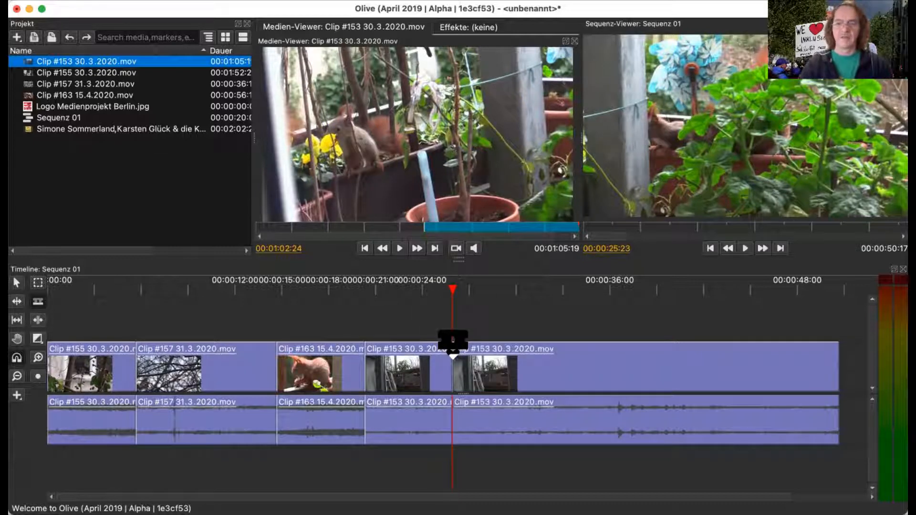
# Step: Split the second section of Clip #153 in the timeline at 00:00:41:00 with the Razor tool
pyautogui.click(18, 284)
pyautogui.moveTo(476, 292); pyautogui.dragTo(688, 313)
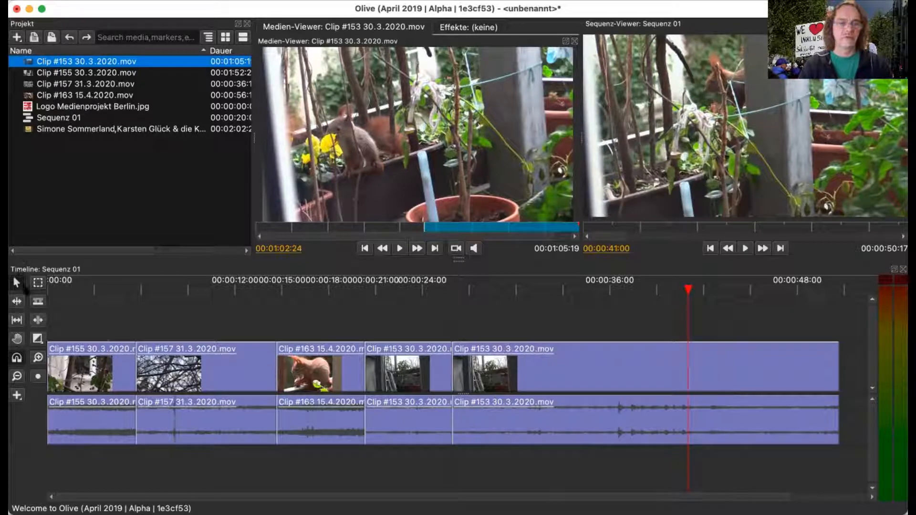
pyautogui.click(38, 302)
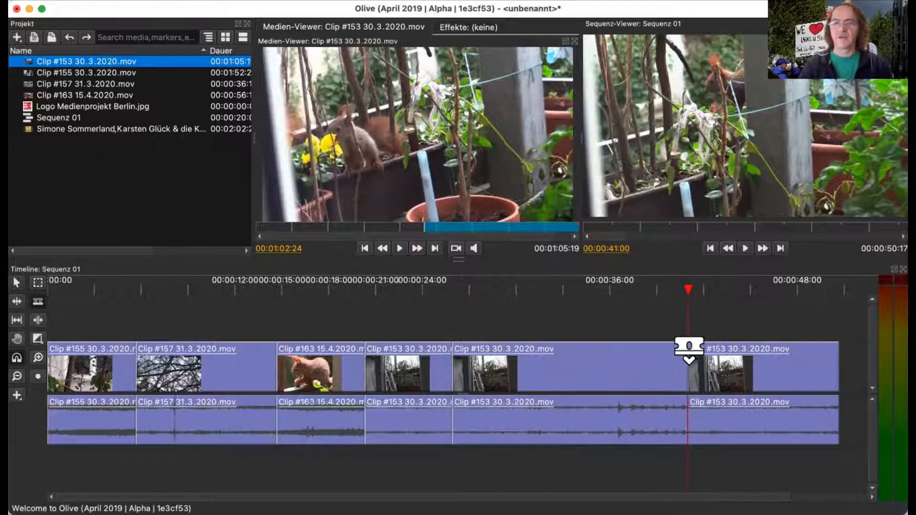
# Step: Ripple delete the middle section of Clip #153 between 00:00:25:23 and 00:00:41:00 and play across the new cut
pyautogui.click(17, 283)
pyautogui.moveTo(494, 318); pyautogui.dragTo(555, 403)
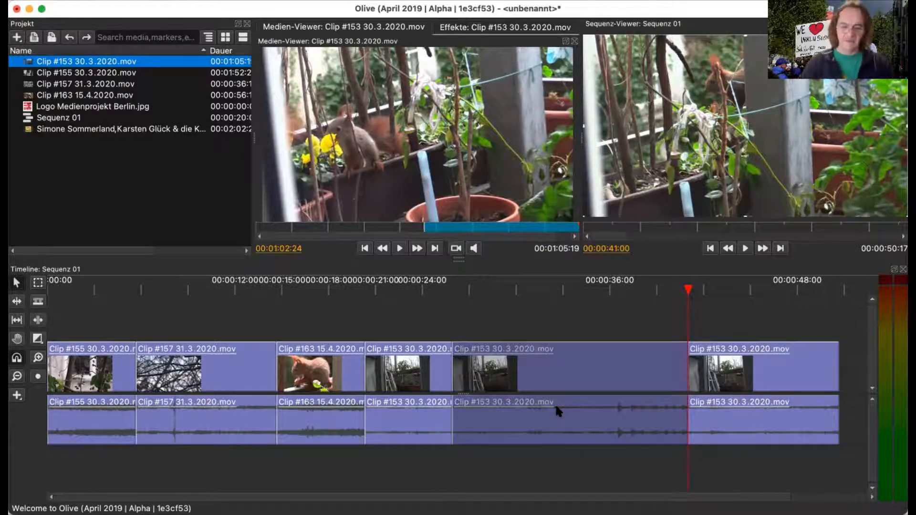
pyautogui.rightClick(555, 403)
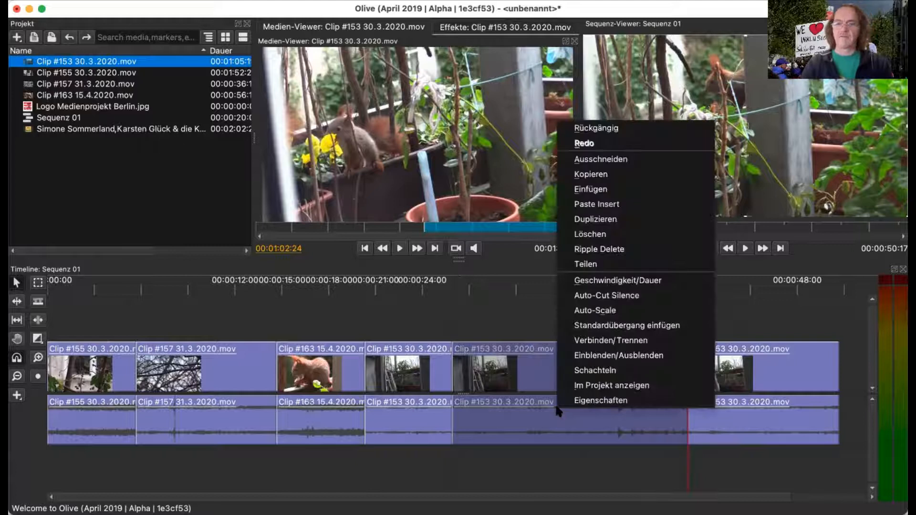
pyautogui.click(600, 251)
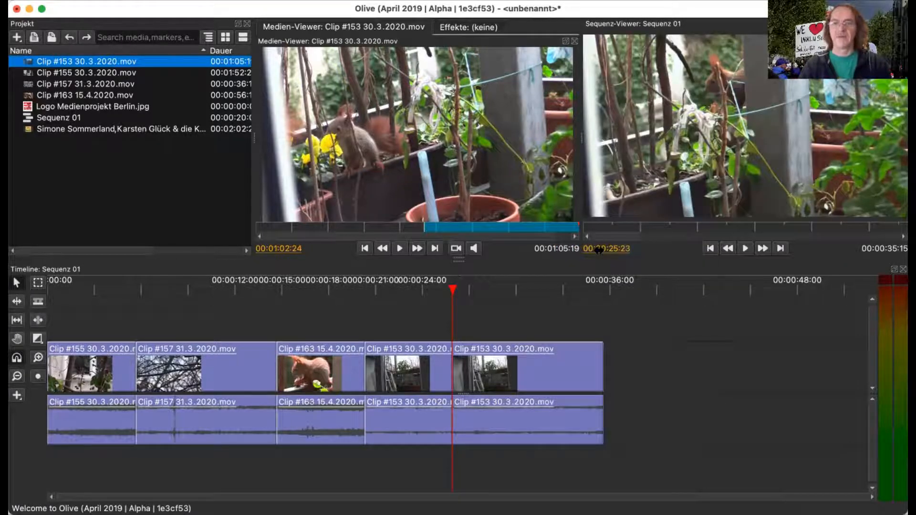
pyautogui.click(417, 288)
pyautogui.press('space')
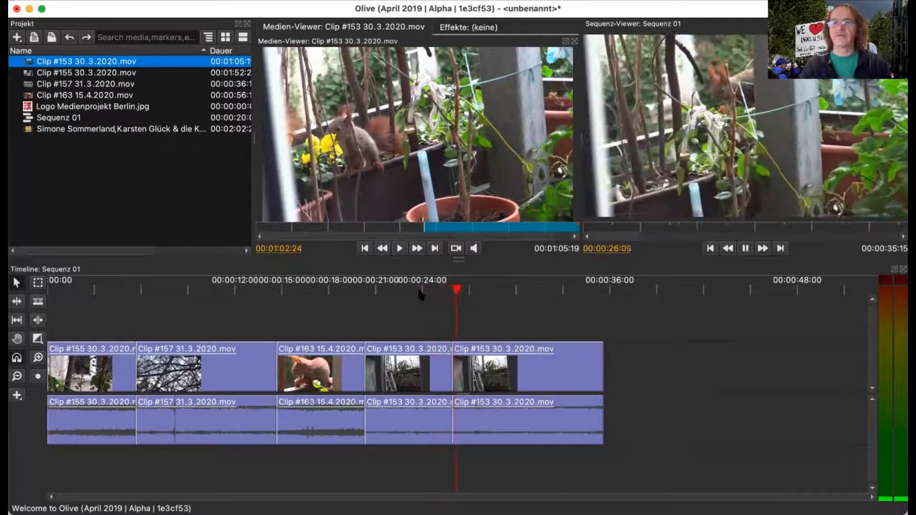
pyautogui.press('space')
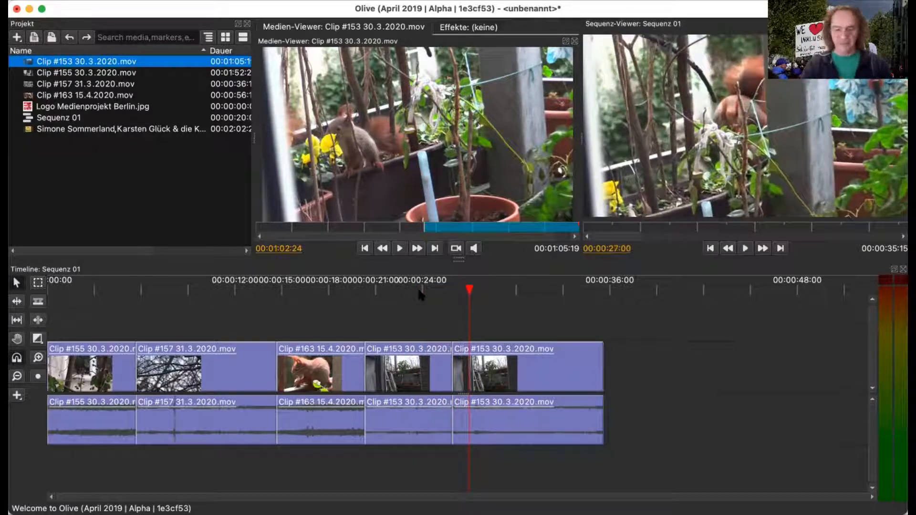
# Step: Place the Clip #163 section between the two Clip #153 sections and move all three directly behind Clip #157
pyautogui.moveTo(514, 367); pyautogui.dragTo(745, 367)
pyautogui.moveTo(323, 368); pyautogui.dragTo(499, 367)
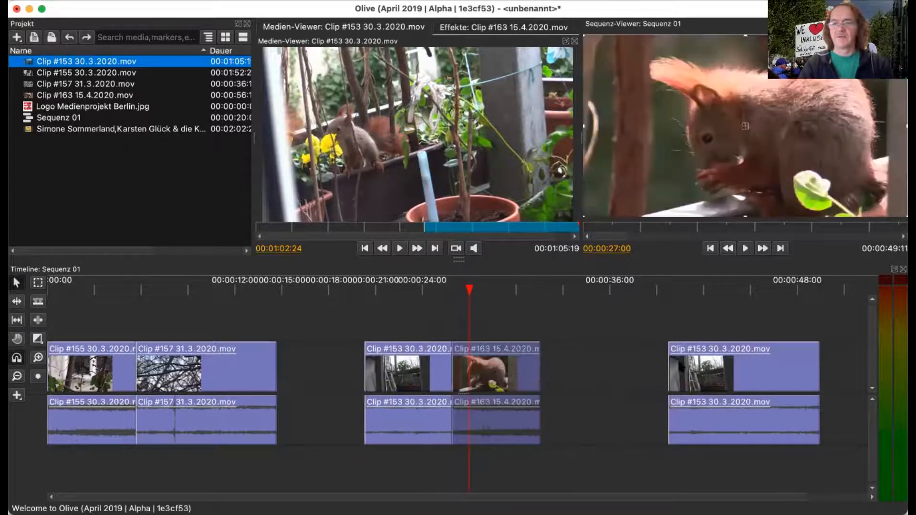
pyautogui.moveTo(691, 371); pyautogui.dragTo(564, 375)
pyautogui.moveTo(325, 325); pyautogui.dragTo(713, 420)
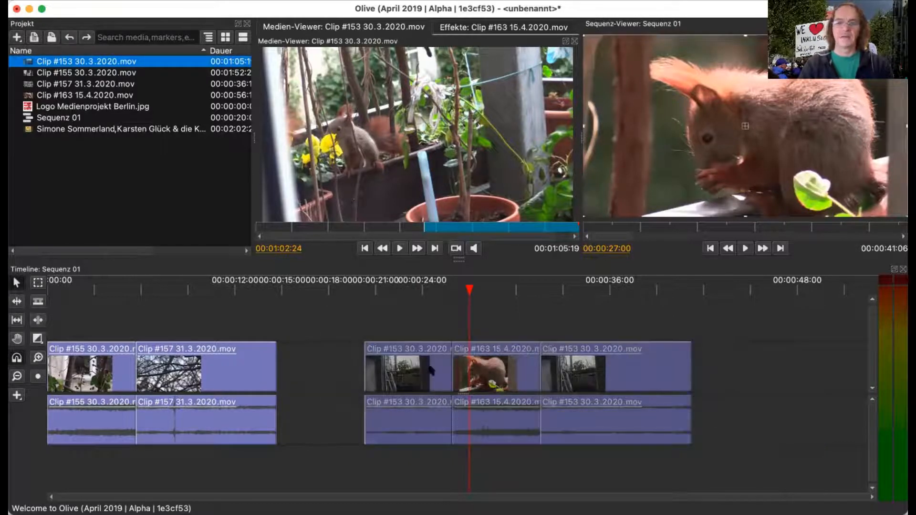
pyautogui.moveTo(415, 377); pyautogui.dragTo(328, 375)
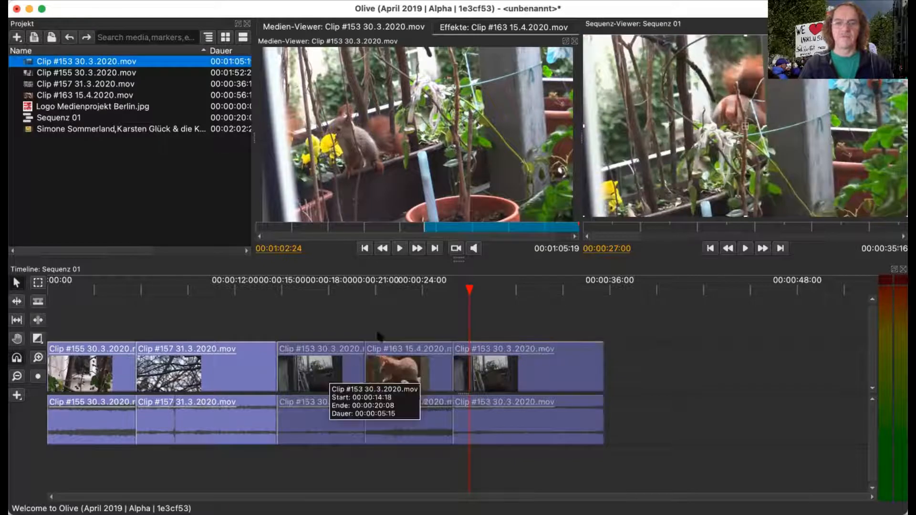
pyautogui.click(353, 302)
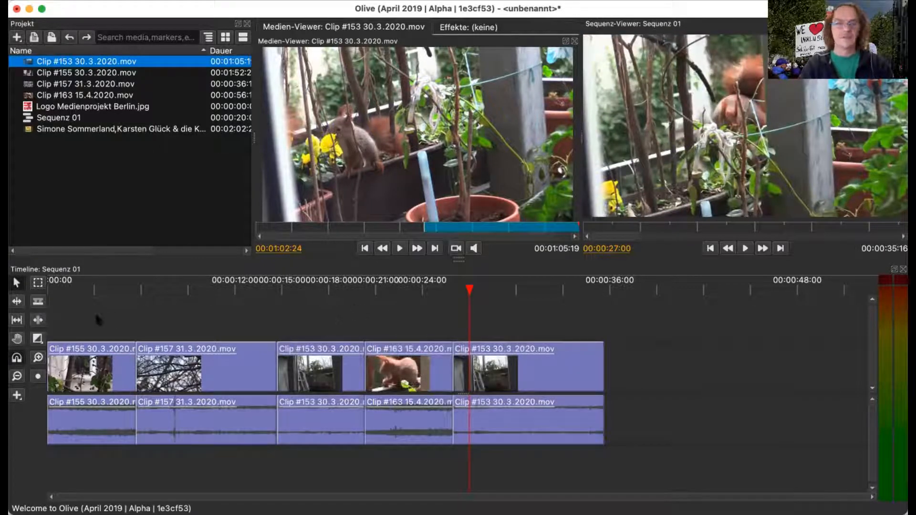
# Step: Save the project as "Das Eichhörnchen" in the Schnittkurs DAS BIN ICH folder, and save it once more
pyautogui.click(82, 291)
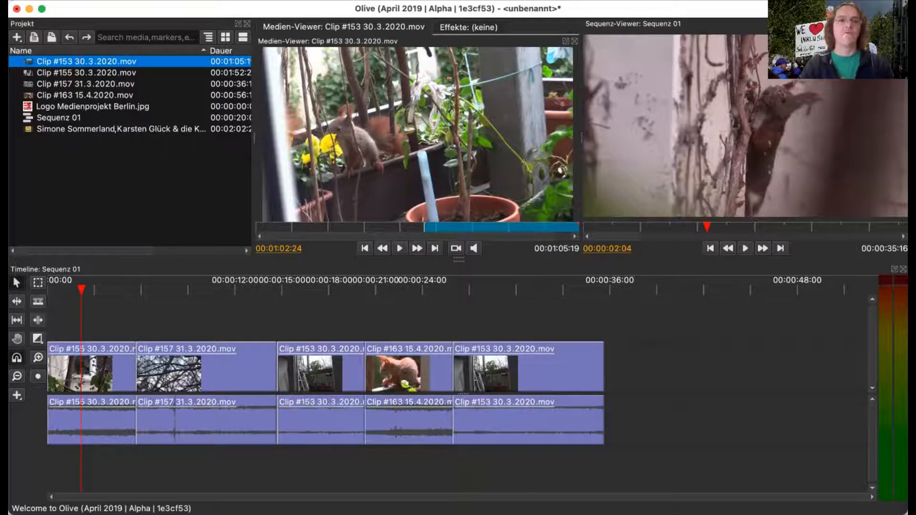
pyautogui.click(82, 0)
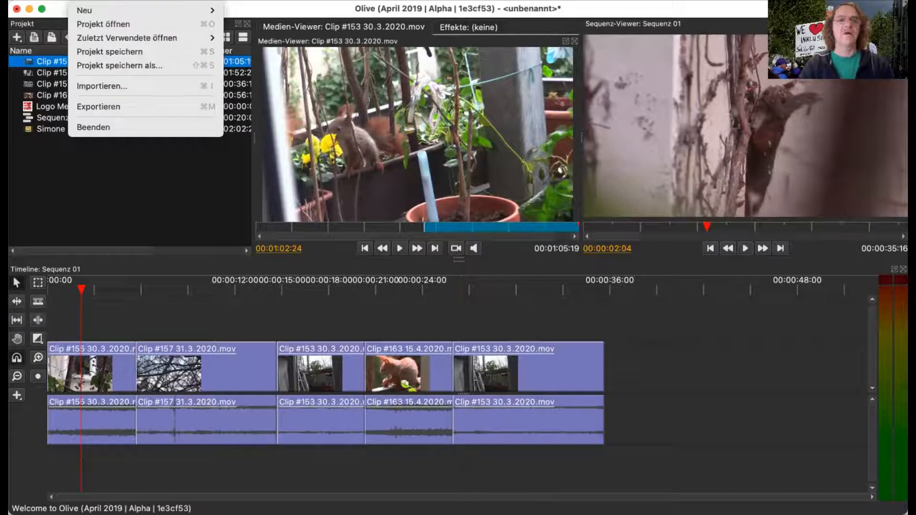
pyautogui.click(106, 70)
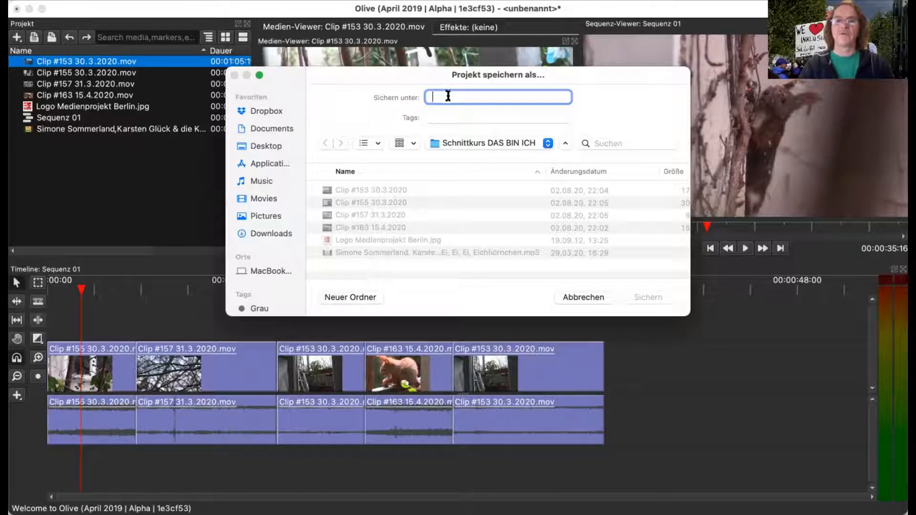
pyautogui.write('Das')
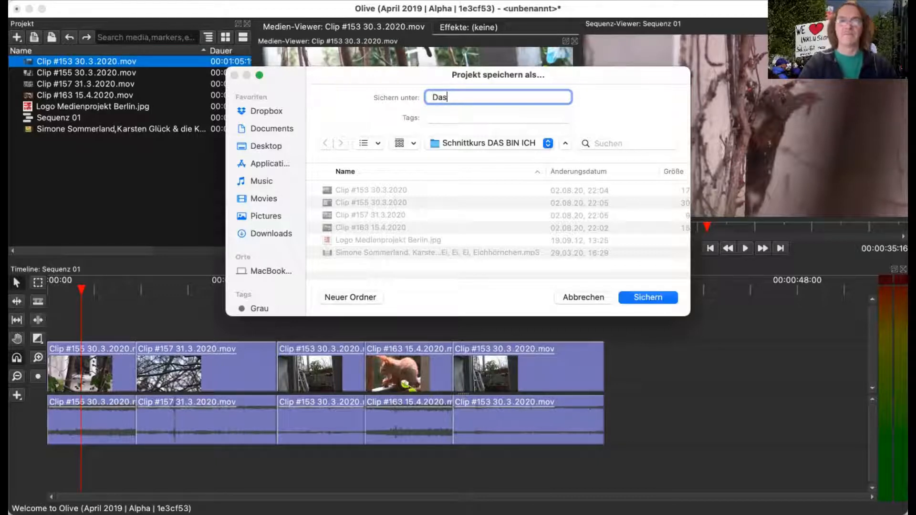
pyautogui.write(' Eich')
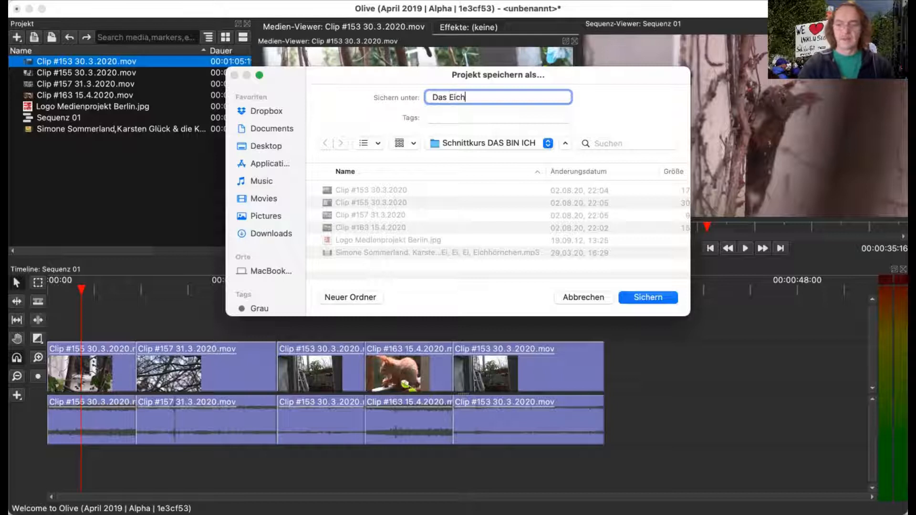
pyautogui.write('h')
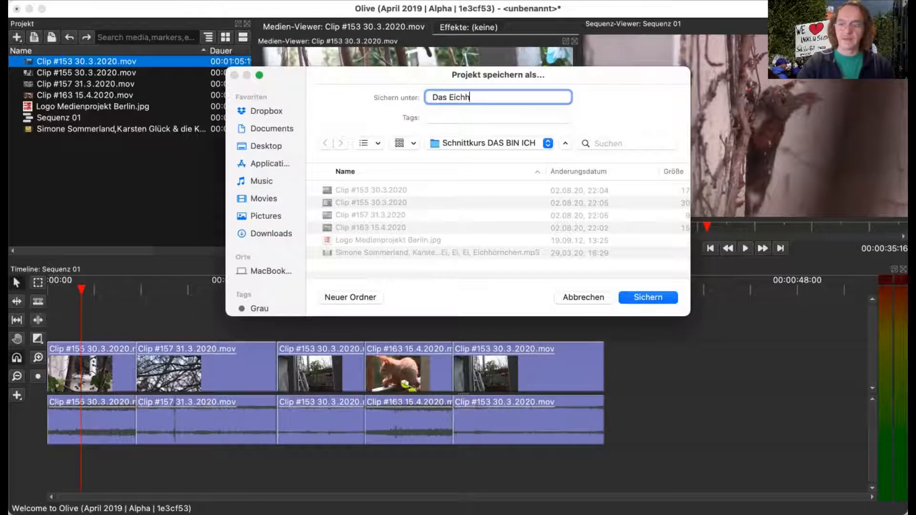
pyautogui.write('örnchen')
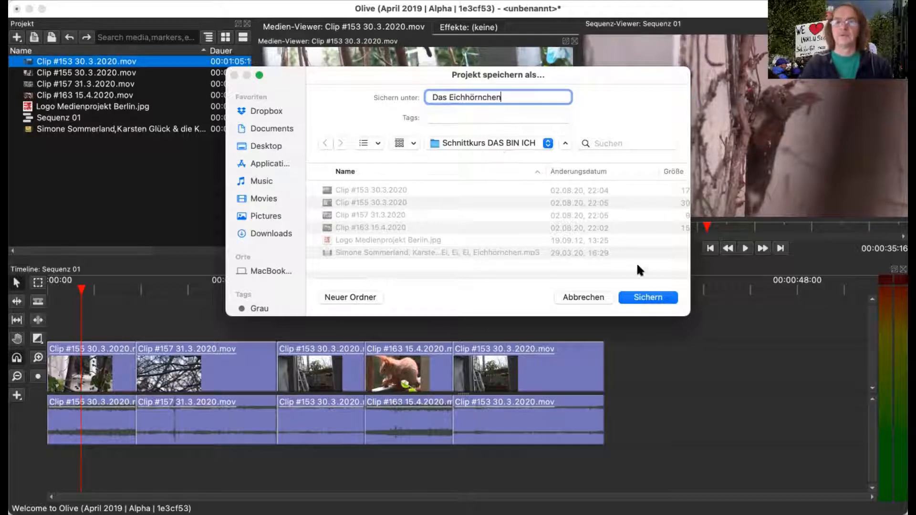
pyautogui.click(645, 299)
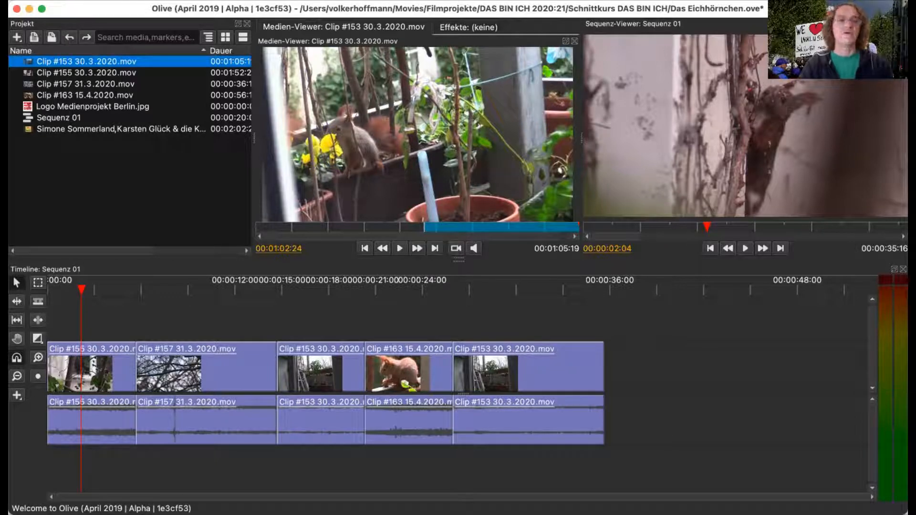
pyautogui.click(72, 0)
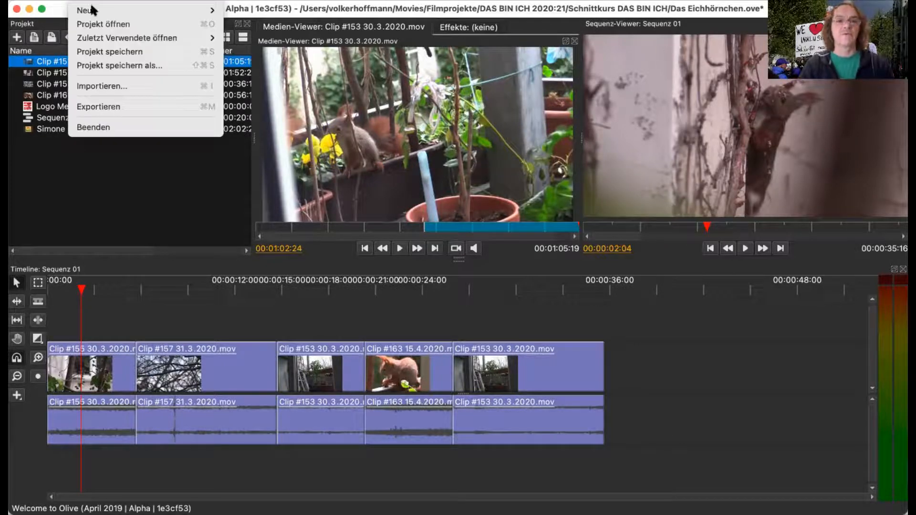
pyautogui.click(106, 53)
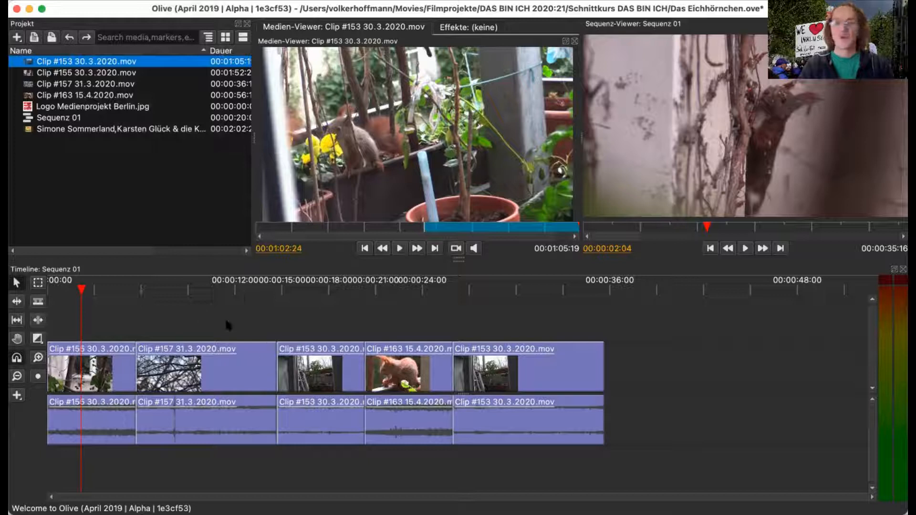
# Step: Trim the end of Clip #157 in the timeline back to 00:00:13:06
pyautogui.click(227, 290)
pyautogui.moveTo(227, 289); pyautogui.dragTo(253, 297)
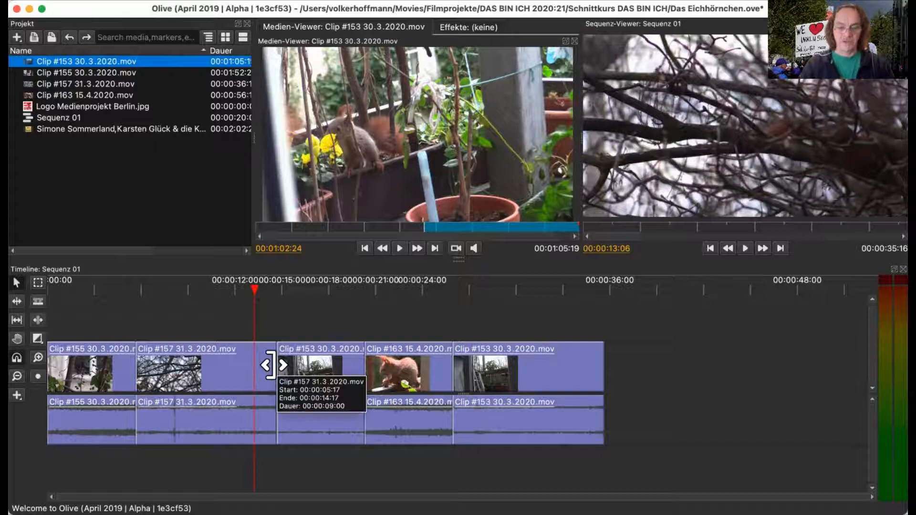
pyautogui.moveTo(270, 365); pyautogui.dragTo(255, 365)
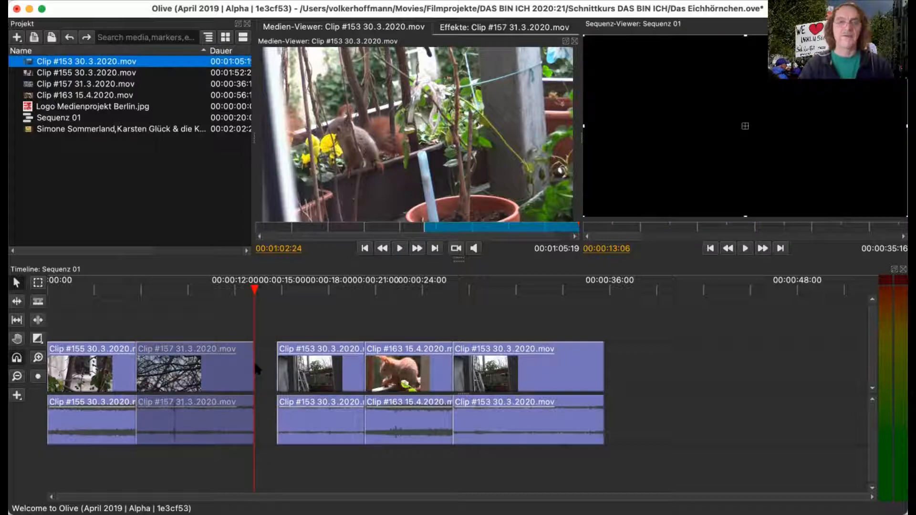
pyautogui.click(262, 368)
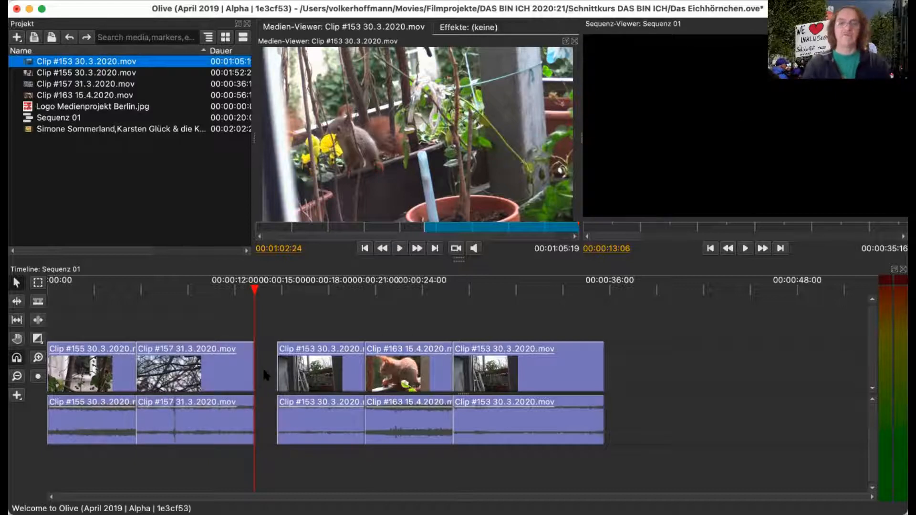
# Step: Try closing the gap after Clip #157 with Ripple Delete Empty Space and undo it
pyautogui.rightClick(265, 375)
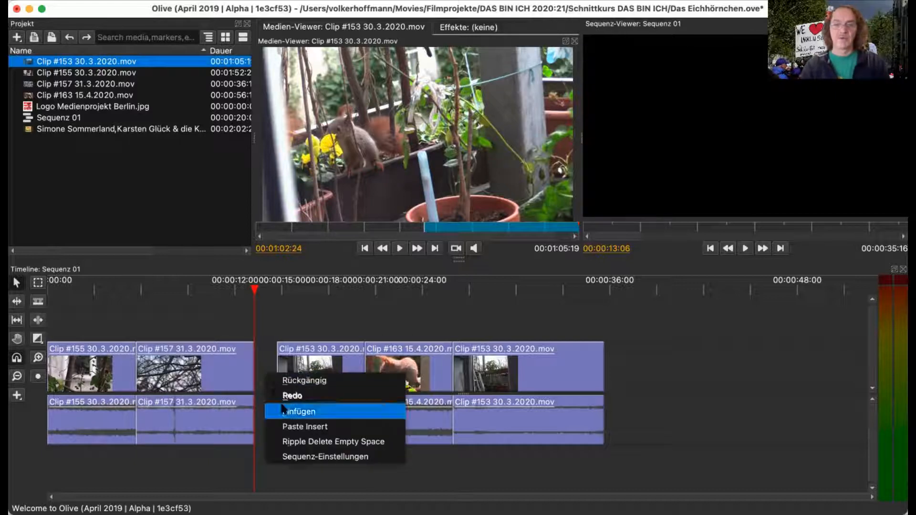
pyautogui.click(295, 442)
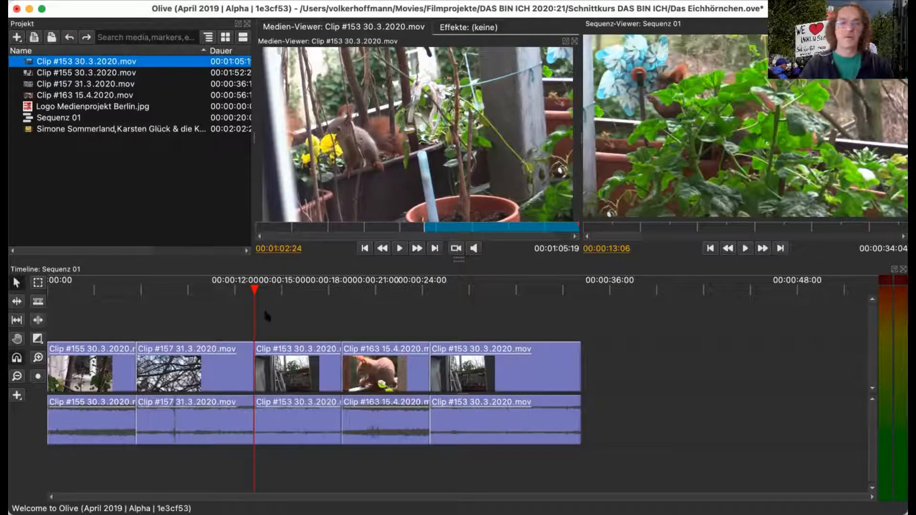
pyautogui.press('super+z')
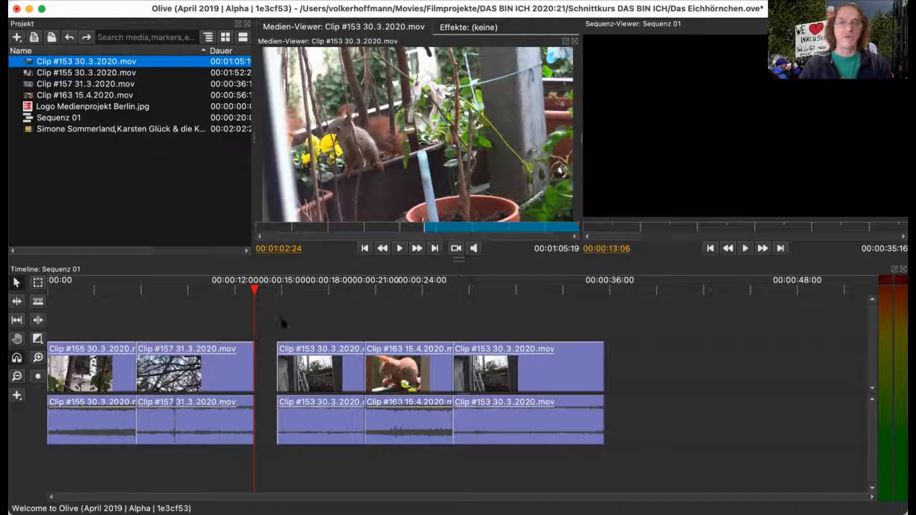
# Step: Select the three sections after the gap and move them together directly against the end of Clip #157
pyautogui.moveTo(270, 315); pyautogui.dragTo(626, 416)
pyautogui.moveTo(321, 367); pyautogui.dragTo(300, 367)
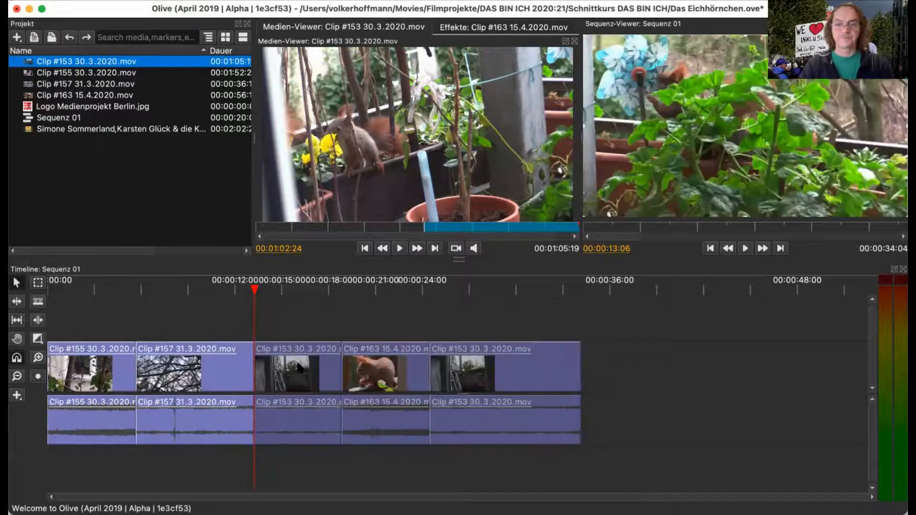
pyautogui.click(305, 325)
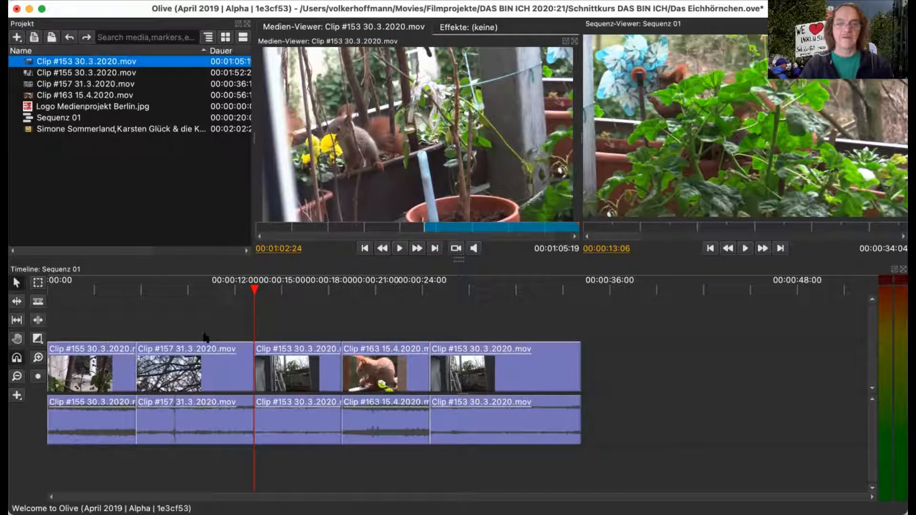
# Step: Move the last three sections away from Clip #157 and snap them back against its end
pyautogui.moveTo(298, 311); pyautogui.dragTo(529, 420)
pyautogui.moveTo(495, 370); pyautogui.dragTo(529, 370)
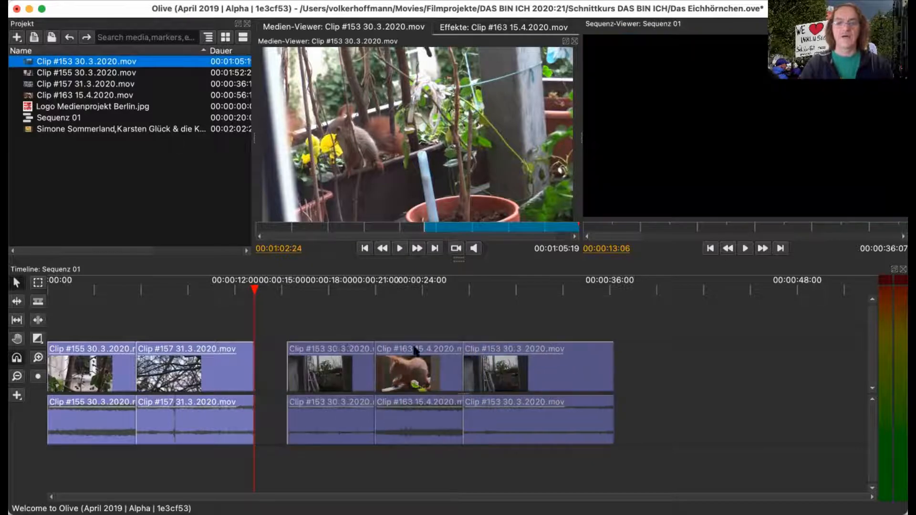
pyautogui.moveTo(336, 363); pyautogui.dragTo(306, 366)
pyautogui.click(291, 318)
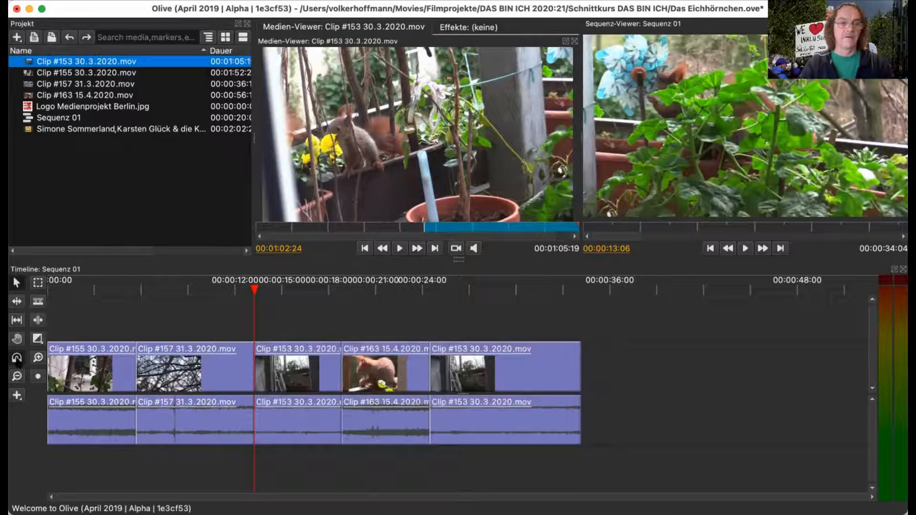
# Step: Try shifting the first Clip #153 section away from Clip #157, undo the move and toggle snapping
pyautogui.moveTo(302, 372); pyautogui.dragTo(331, 372)
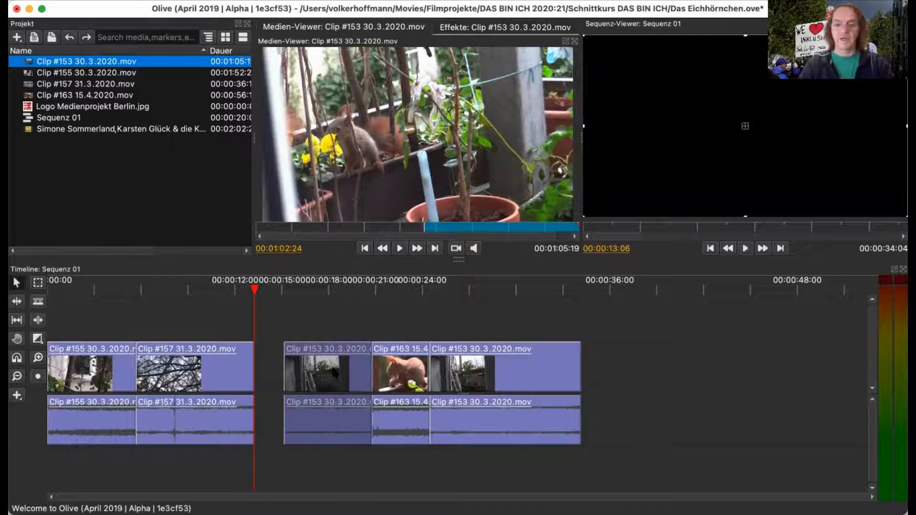
pyautogui.press('super+z')
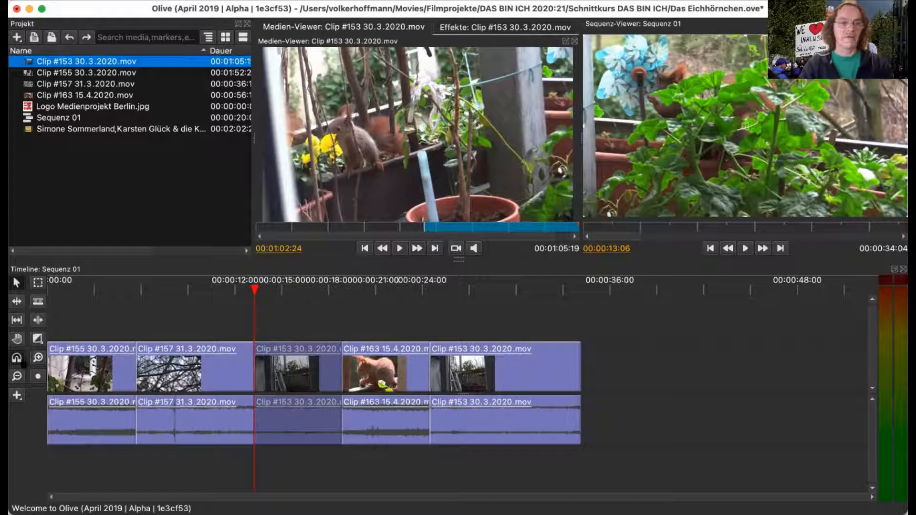
pyautogui.click(16, 358)
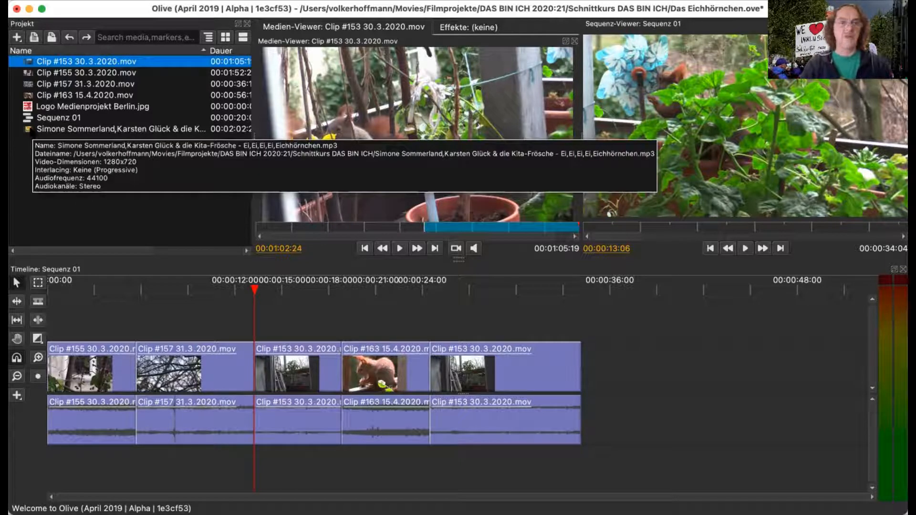
# Step: Open the Eichhörnchen song in the media viewer, play it briefly and mark the section from 00:00:04;00 to 00:00:13;24
pyautogui.doubleClick(30, 133)
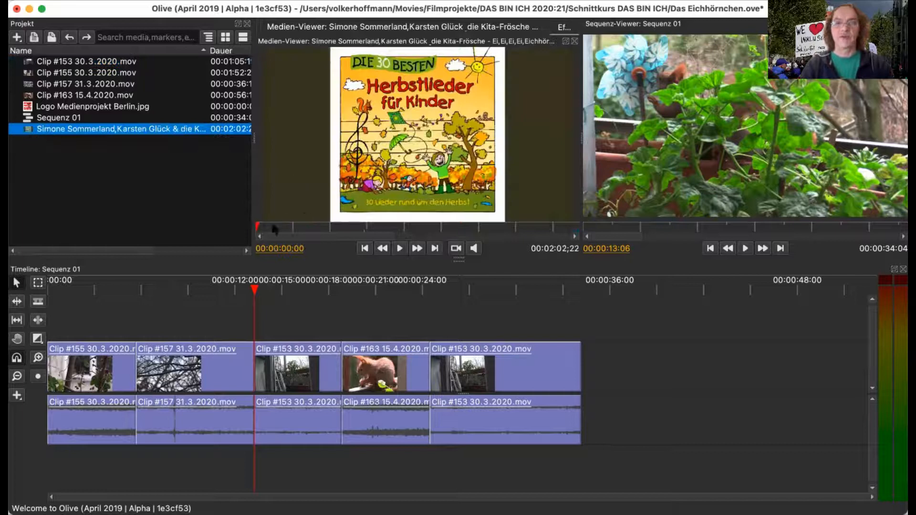
pyautogui.press('space')
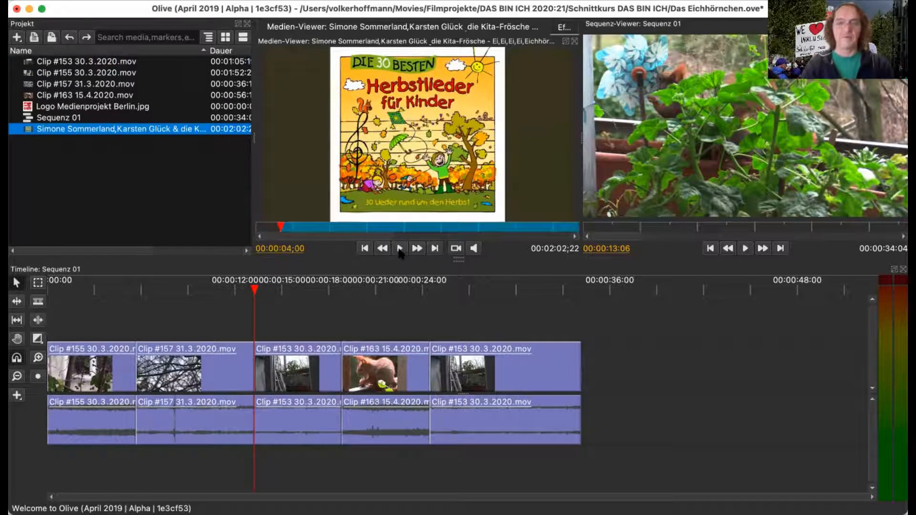
pyautogui.click(399, 249)
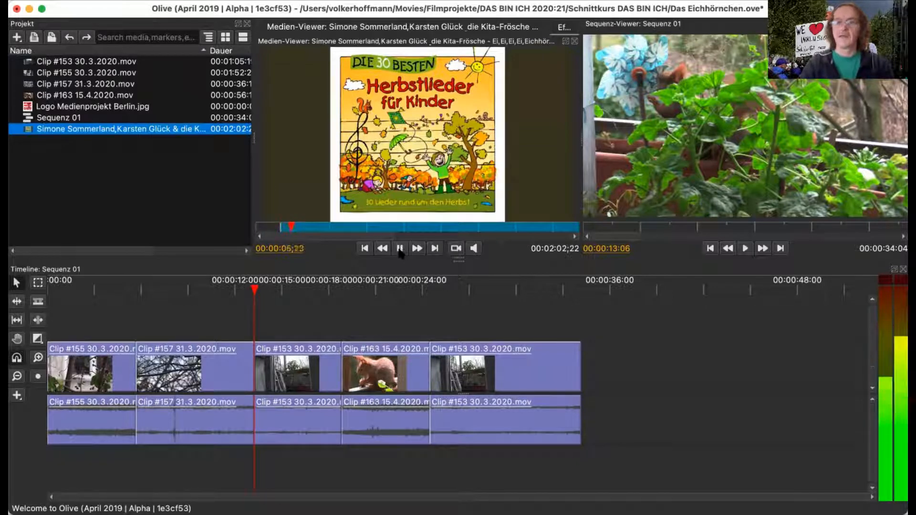
pyautogui.click(400, 249)
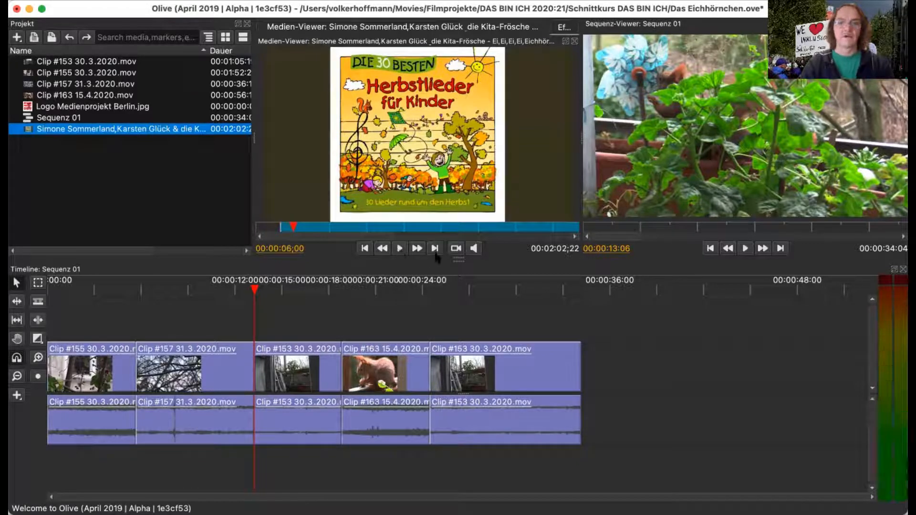
pyautogui.click(340, 227)
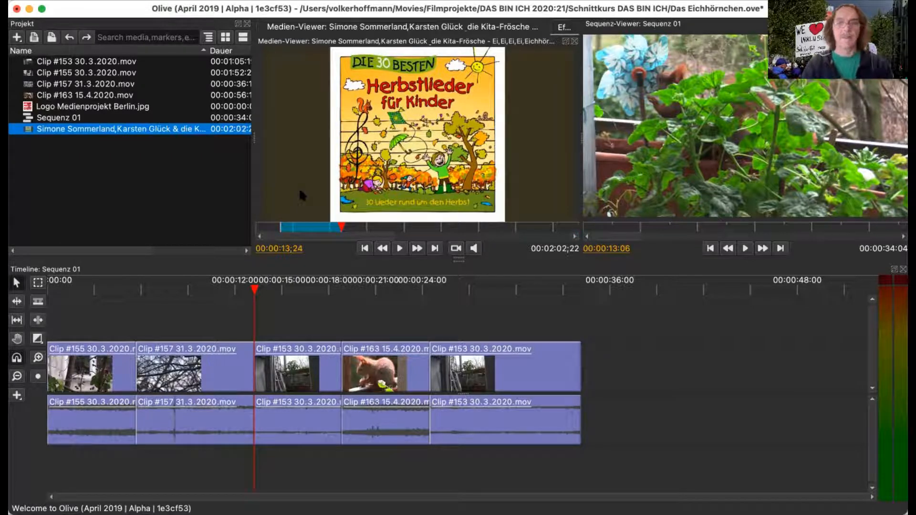
# Step: Place the marked song section at the start of the timeline around the clips and extend its end to 00:00:38:19
pyautogui.moveTo(313, 168); pyautogui.dragTo(614, 458)
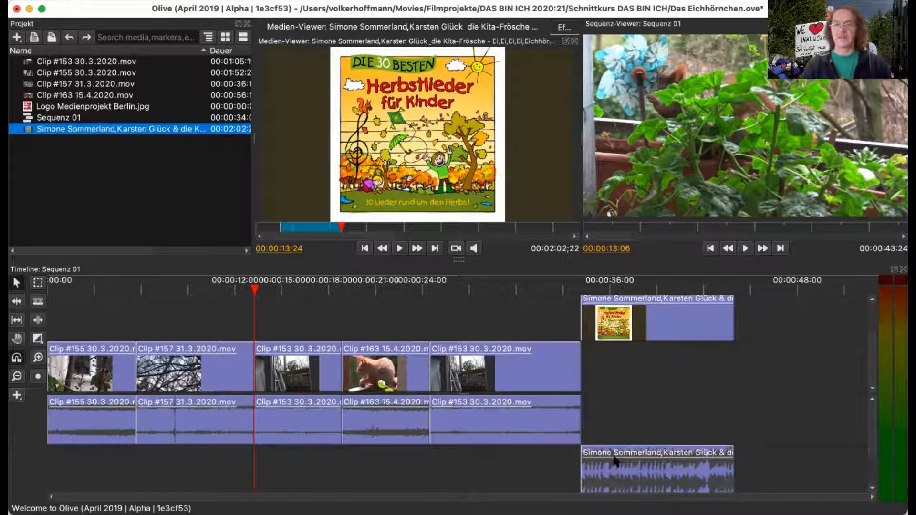
pyautogui.moveTo(671, 318); pyautogui.dragTo(119, 311)
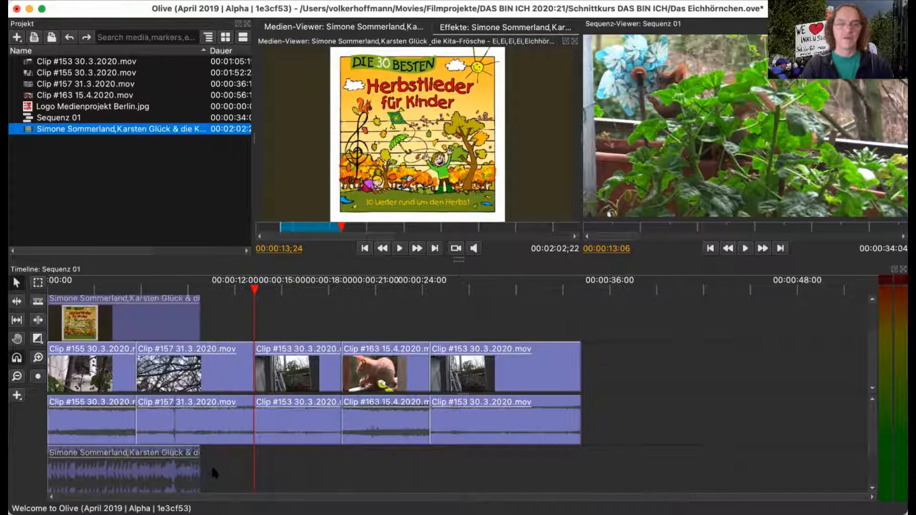
pyautogui.moveTo(196, 467); pyautogui.dragTo(650, 462)
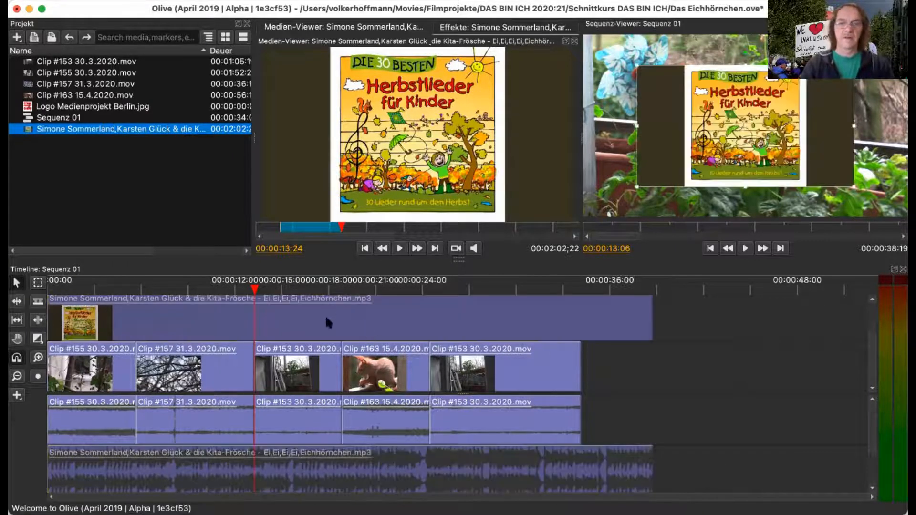
pyautogui.click(294, 289)
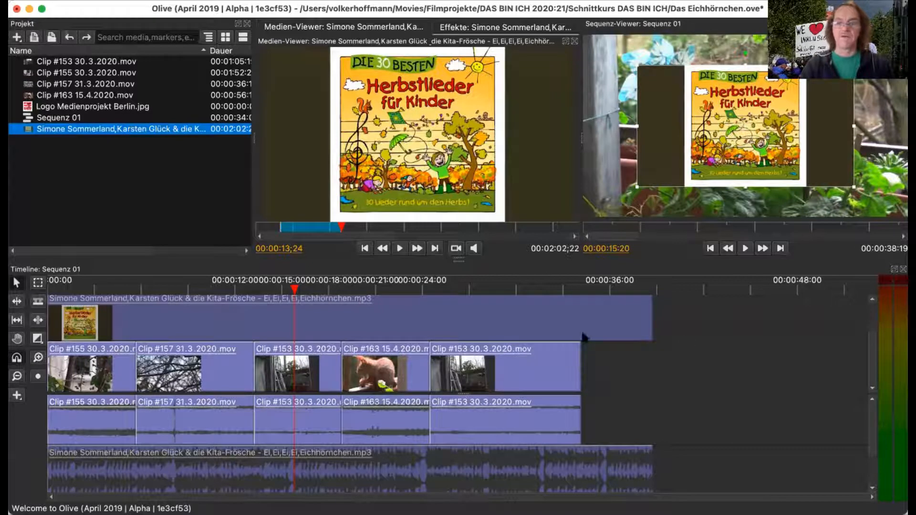
# Step: Unlink the song's cover image from its audio and delete only the cover image clip from the upper video track
pyautogui.rightClick(500, 322)
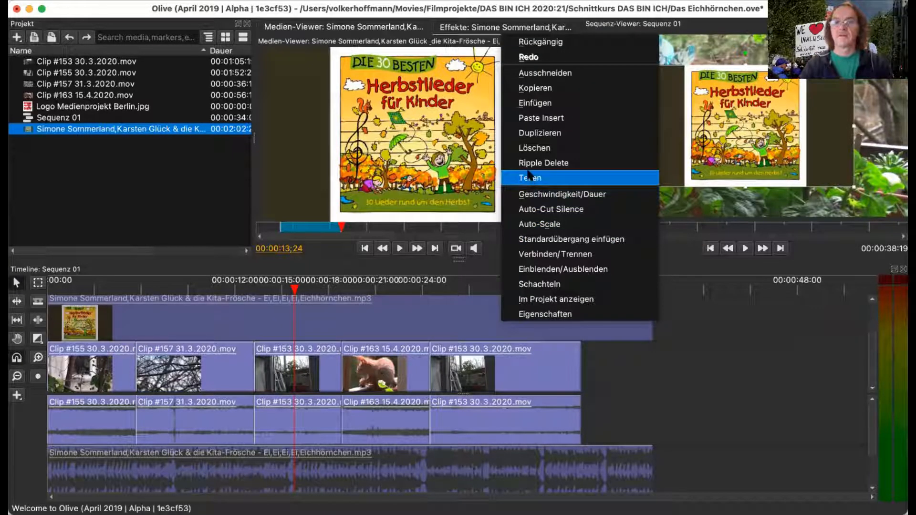
pyautogui.click(533, 255)
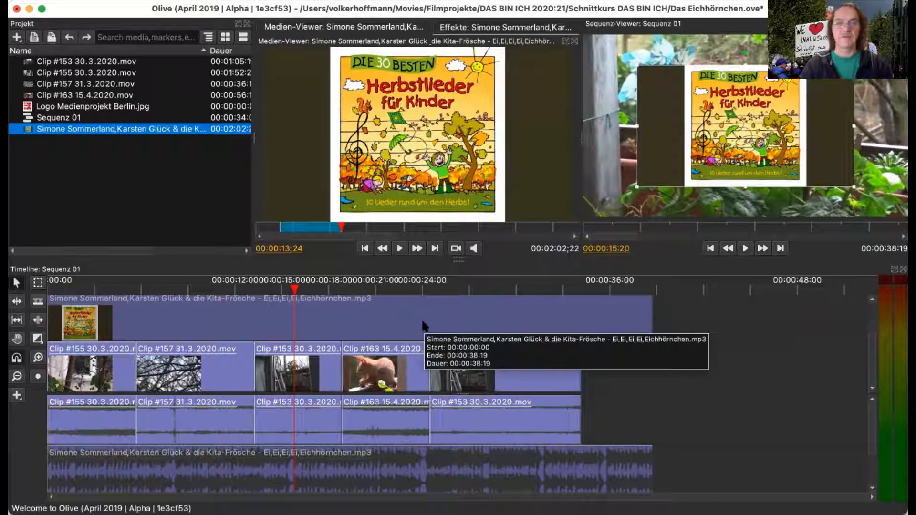
pyautogui.click(667, 313)
pyautogui.click(607, 315)
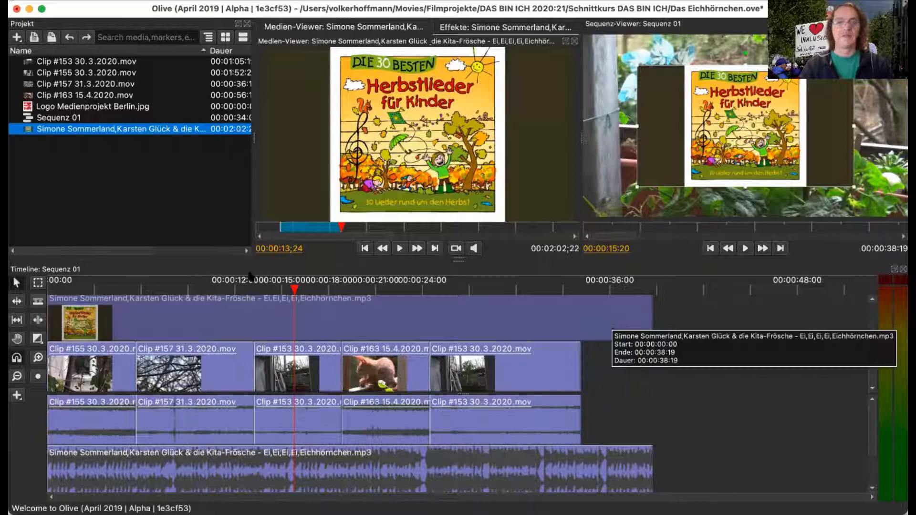
pyautogui.click(81, 1)
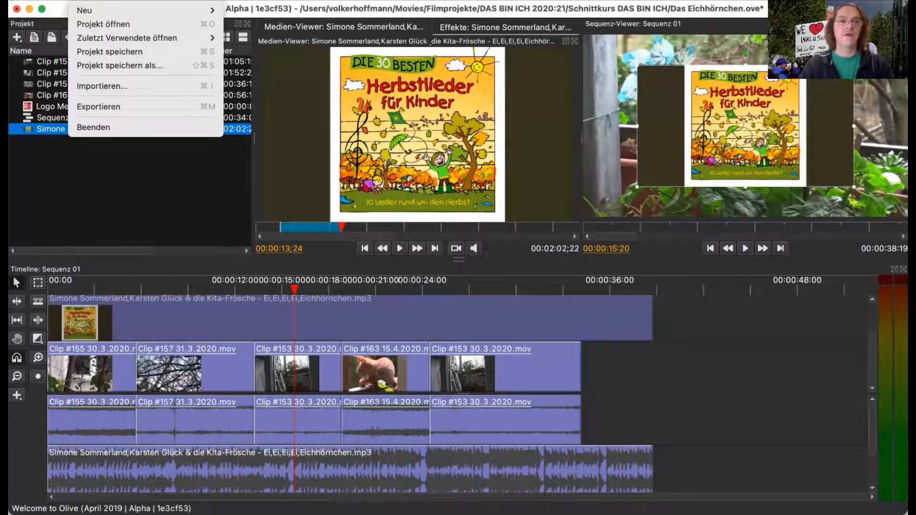
pyautogui.moveTo(119, 1)
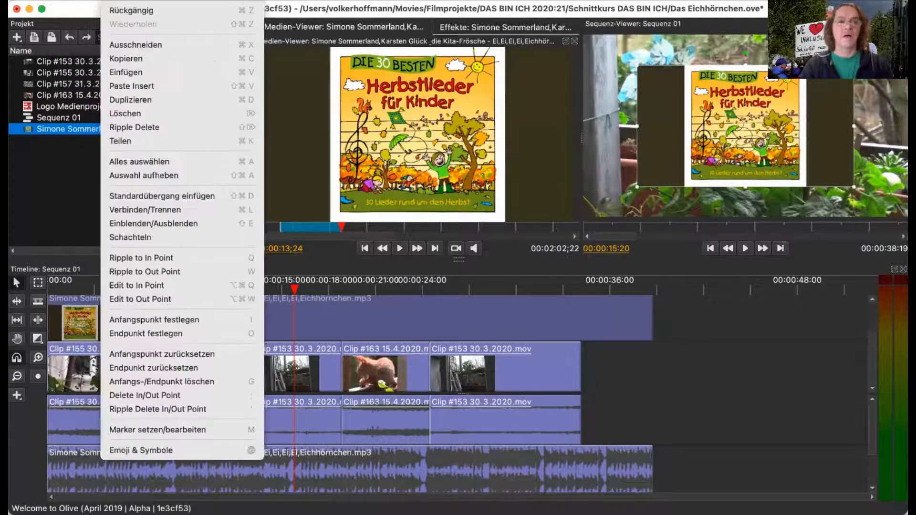
pyautogui.click(159, 113)
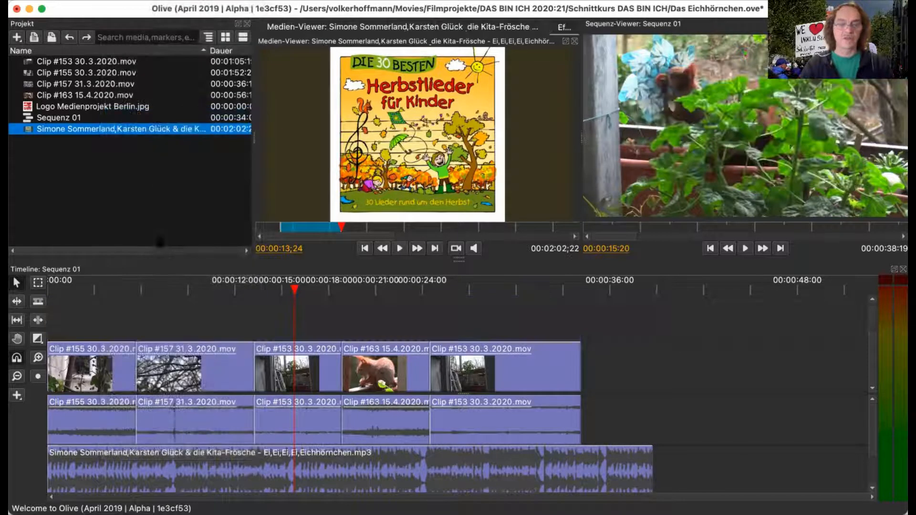
# Step: Play the sequence opening and add a title clip above the first Clip #155 section, from the start to 00:00:05:17
pyautogui.moveTo(73, 292); pyautogui.dragTo(45, 295)
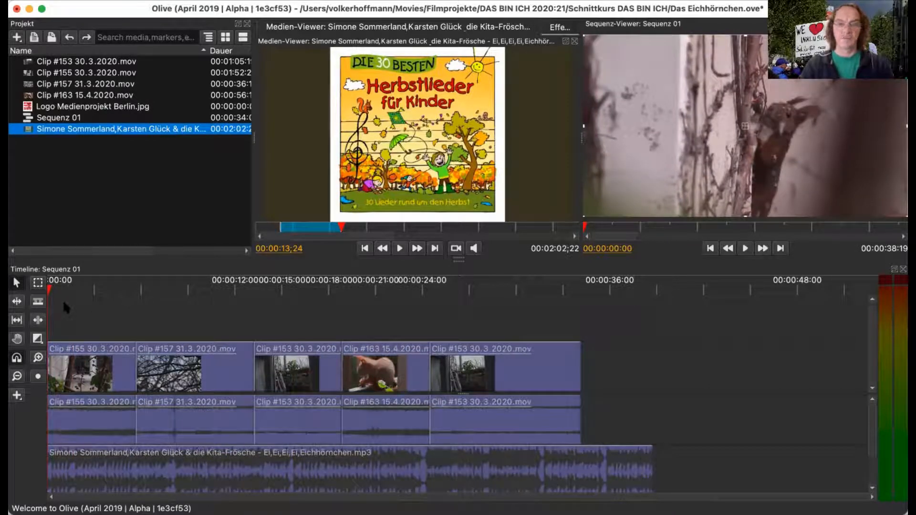
pyautogui.moveTo(61, 295)
pyautogui.mouseDown()
pyautogui.moveTo(77, 288)
pyautogui.moveTo(135, 298)
pyautogui.moveTo(63, 302)
pyautogui.mouseUp()
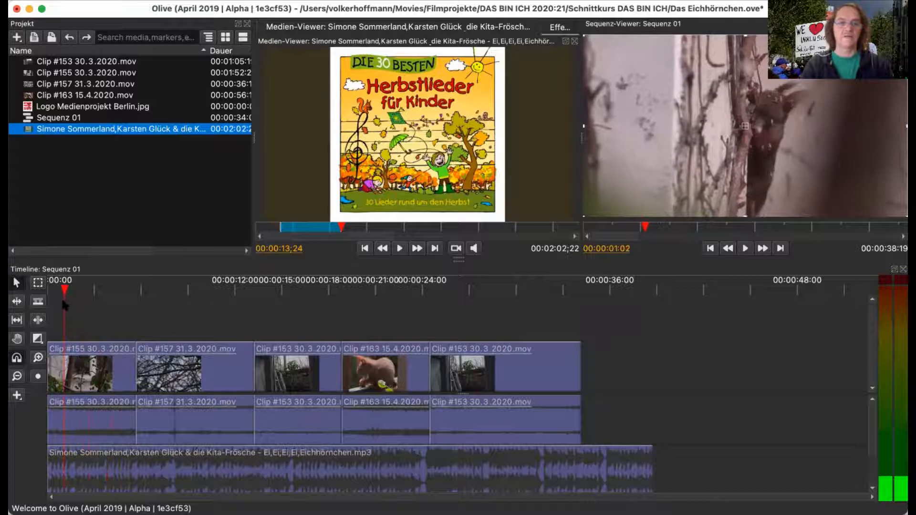
pyautogui.click(18, 396)
pyautogui.click(45, 405)
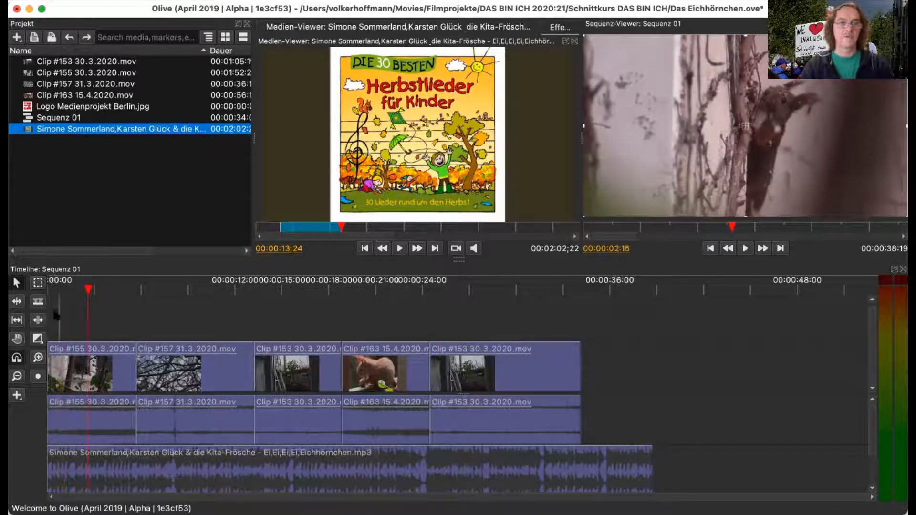
pyautogui.moveTo(48, 310); pyautogui.dragTo(136, 334)
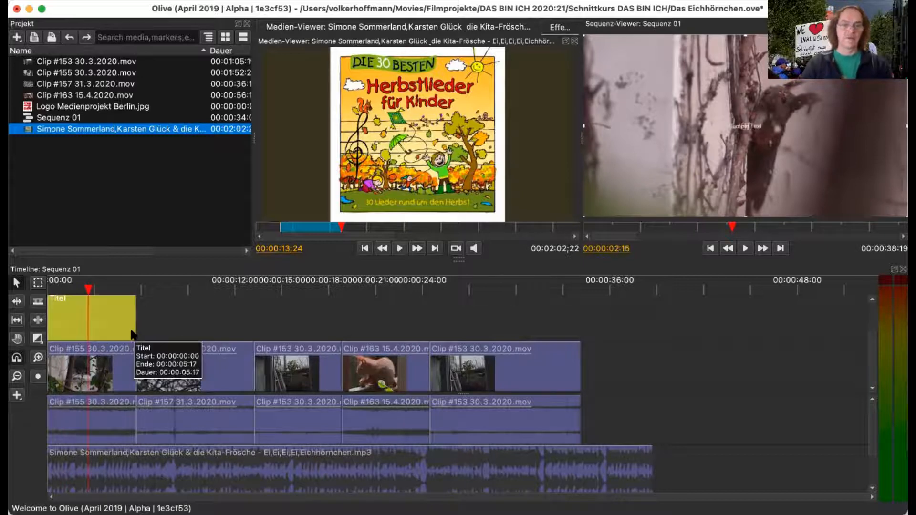
# Step: Place the playhead at 00:00:03:07, select the title clip and display its Rich Text effect settings
pyautogui.click(99, 290)
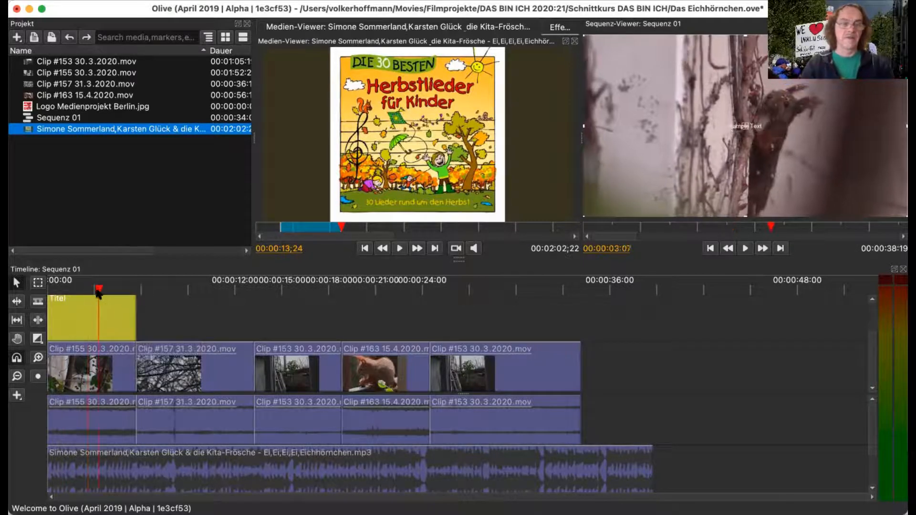
pyautogui.click(77, 313)
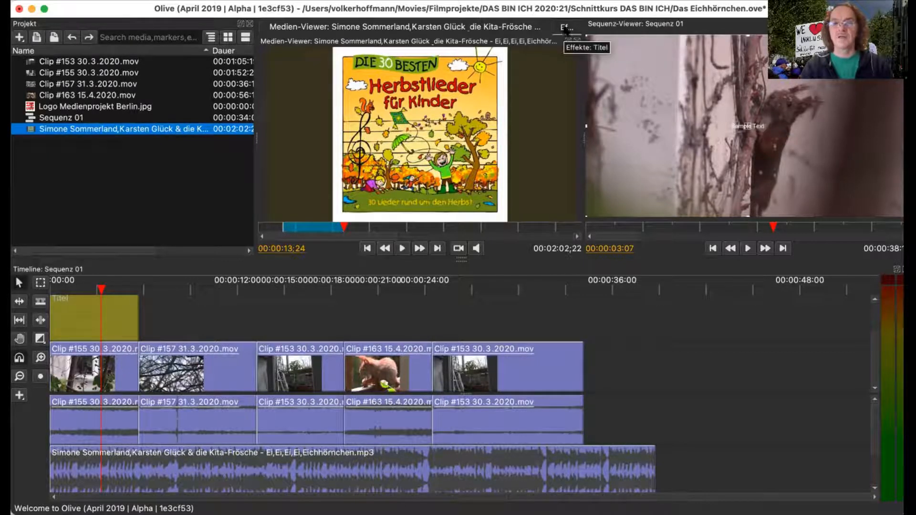
pyautogui.click(566, 28)
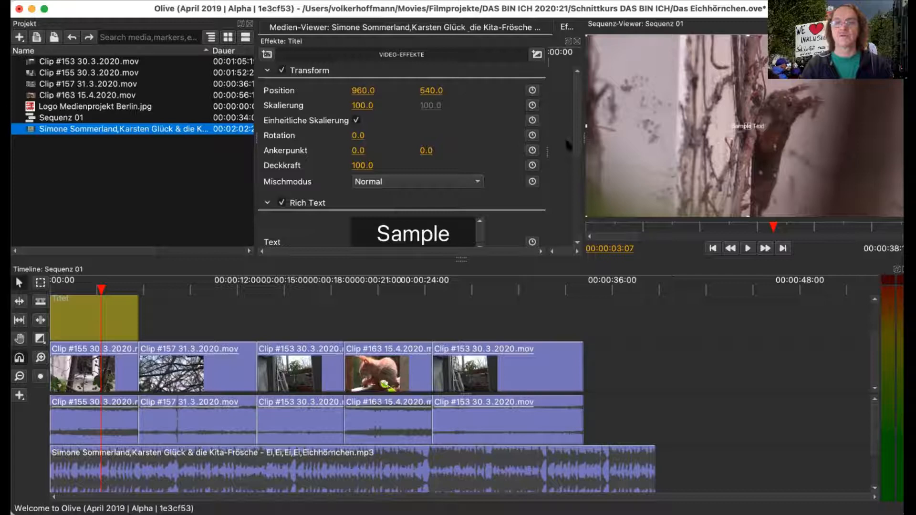
pyautogui.scroll(-5, 578, 139)
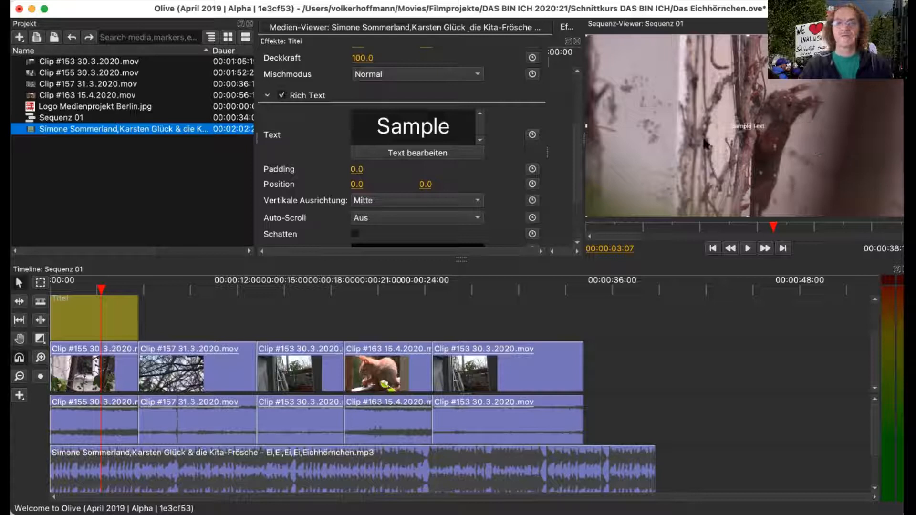
# Step: Replace the title's sample text with "Das Eichhörnchen"
pyautogui.click(418, 154)
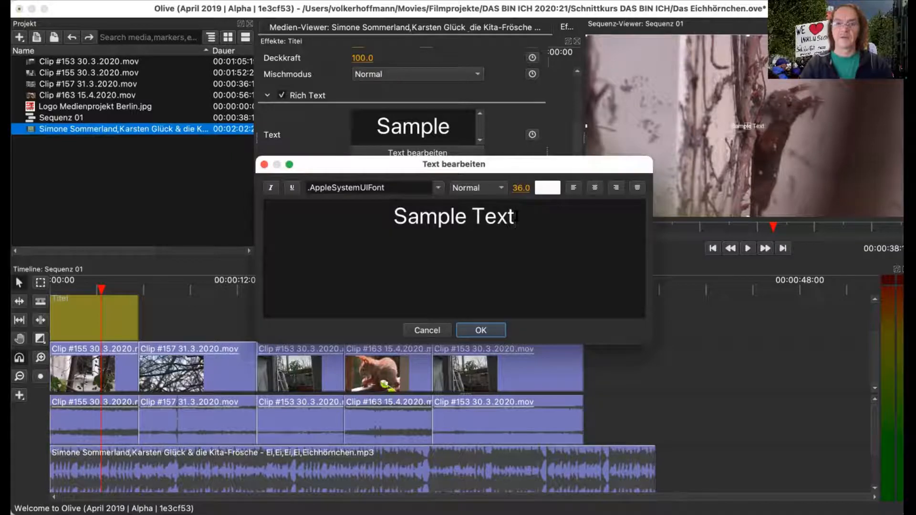
pyautogui.hotkey('shift', 'Left')
pyautogui.hotkey('shift', 'Left')
pyautogui.hotkey('shift', 'Left')
pyautogui.hotkey('shift', 'Left')
pyautogui.hotkey('shift', 'Left')
pyautogui.hotkey('shift', 'Left')
pyautogui.hotkey('shift', 'Left')
pyautogui.hotkey('shift', 'Left')
pyautogui.hotkey('shift', 'Left')
pyautogui.hotkey('shift', 'Left')
pyautogui.hotkey('shift', 'Left')
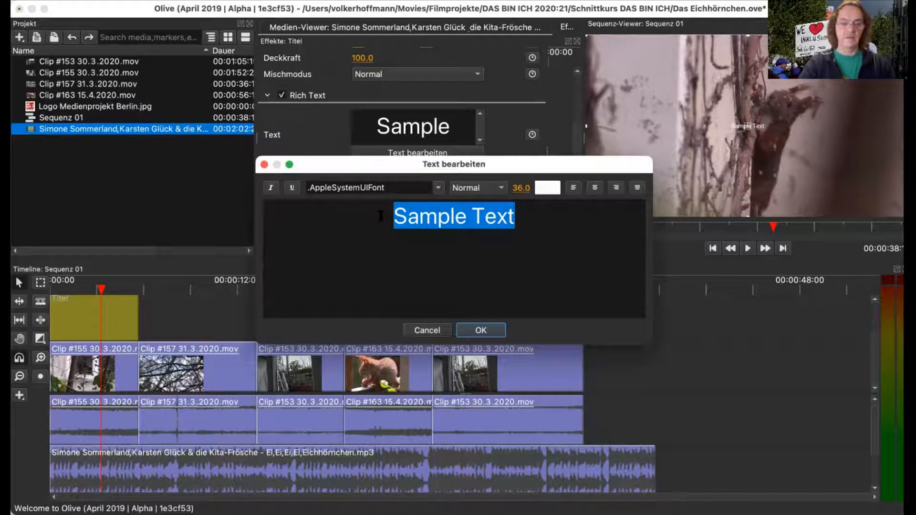
pyautogui.write('Das')
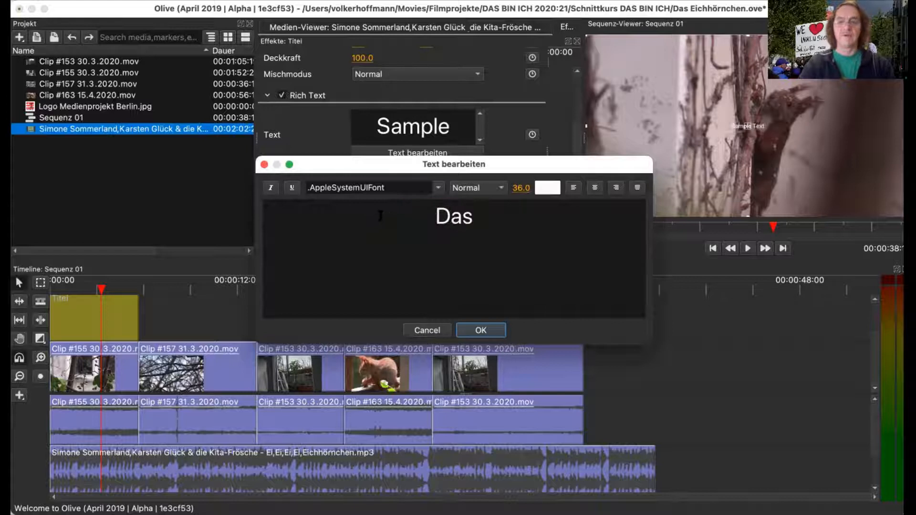
pyautogui.write(' Eich')
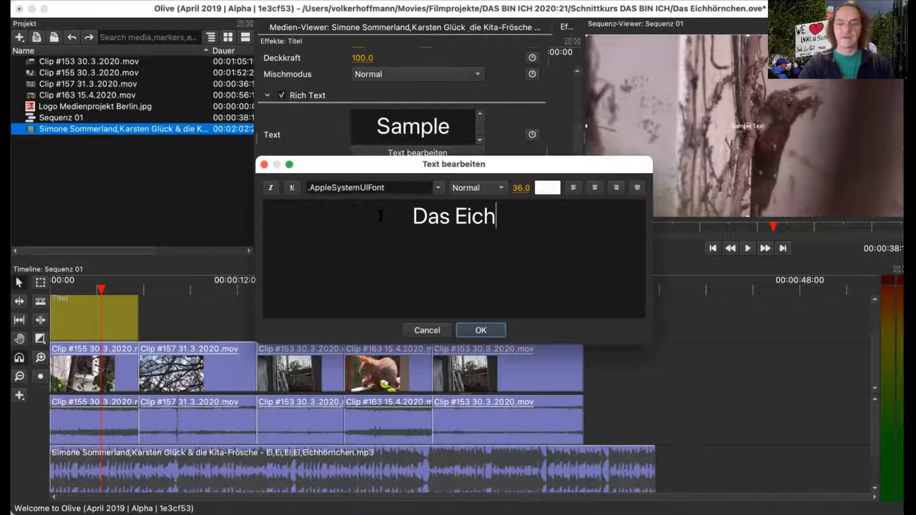
pyautogui.write('hörnchen')
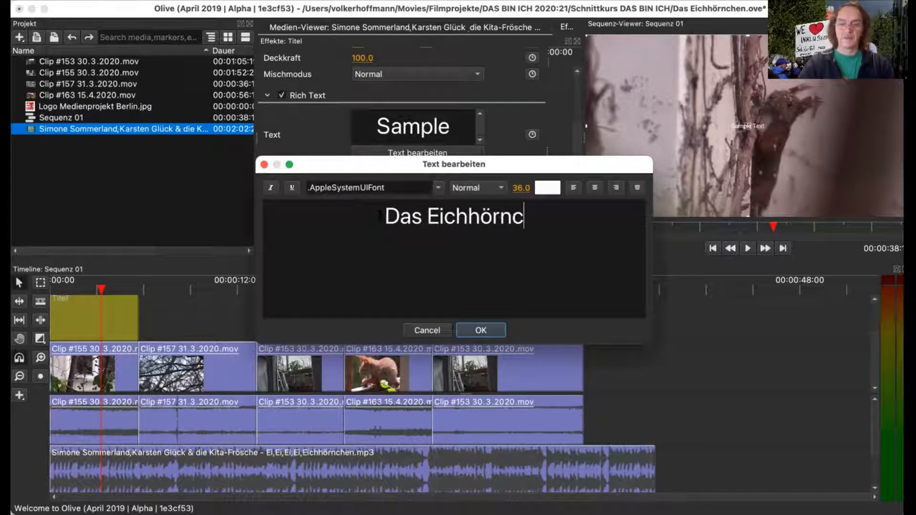
# Step: Try to set the title's font size to 128 without selecting the text
pyautogui.click(521, 188)
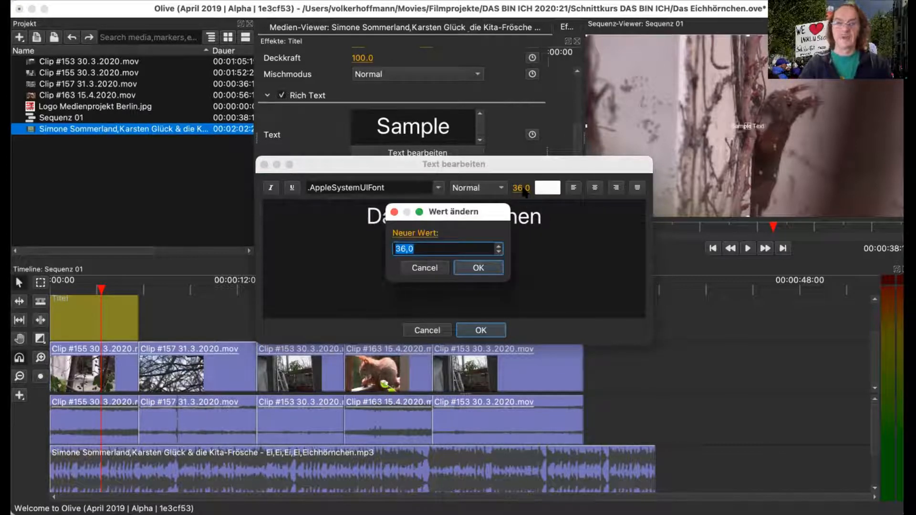
pyautogui.write('128')
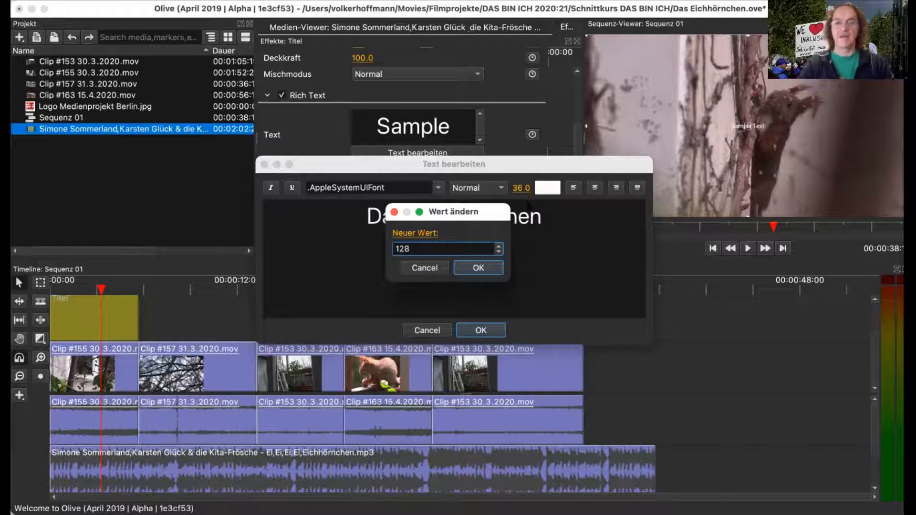
pyautogui.click(478, 268)
# Step: Format the whole "Das Eichhörnchen" title text as Bold in the Meta OT font
pyautogui.click(477, 217)
pyautogui.moveTo(544, 218); pyautogui.dragTo(371, 220)
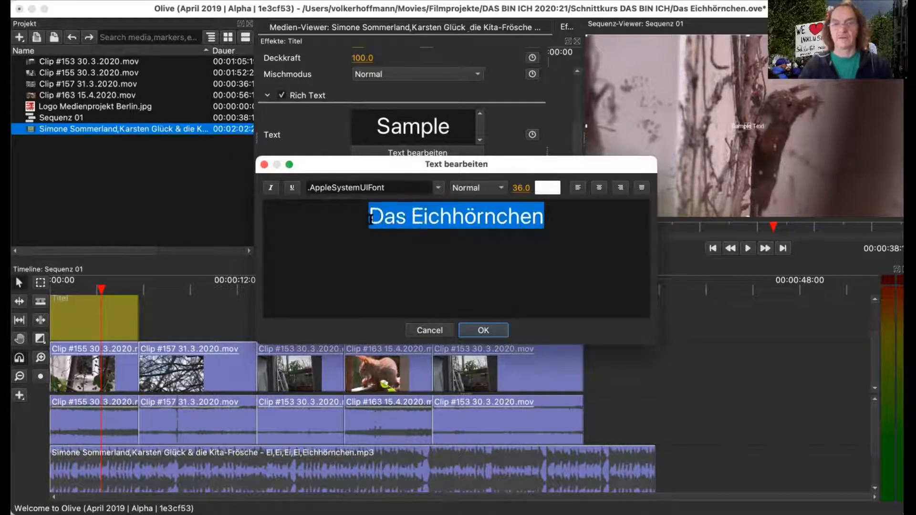
pyautogui.click(502, 189)
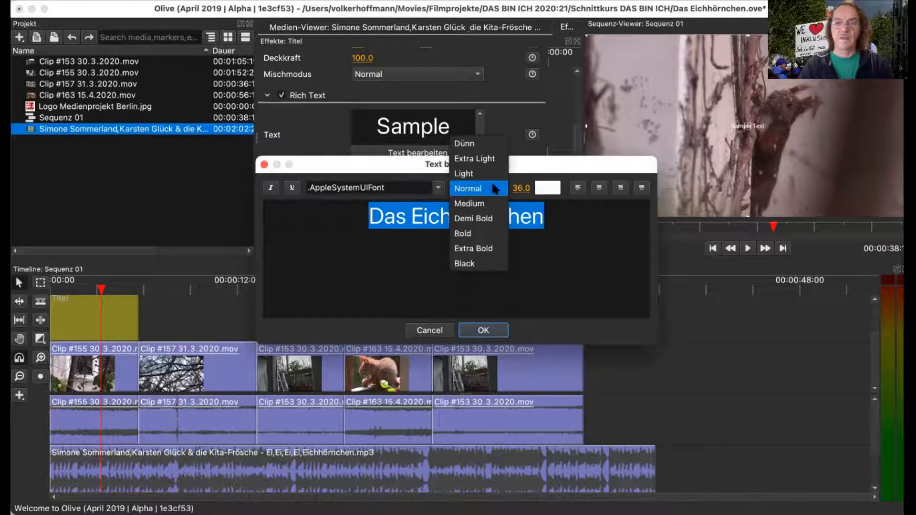
pyautogui.click(463, 233)
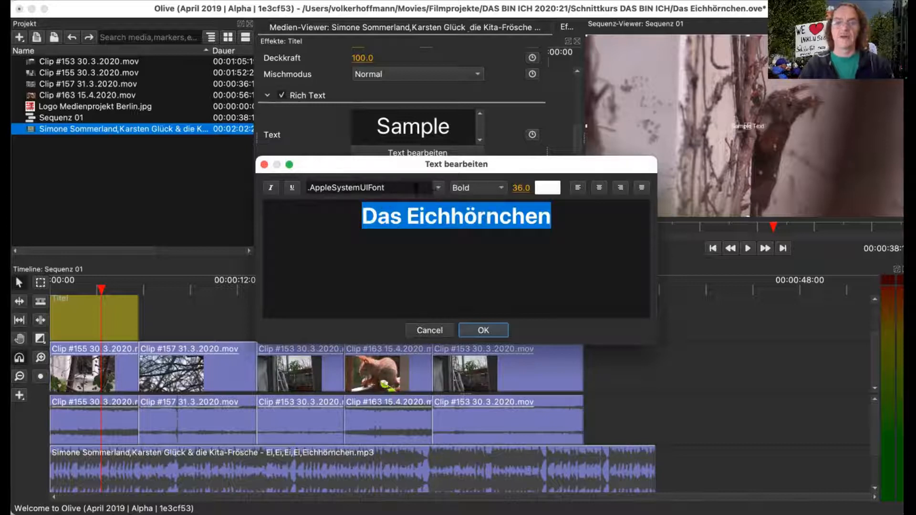
pyautogui.moveTo(394, 190); pyautogui.dragTo(292, 193)
pyautogui.write('meta OT')
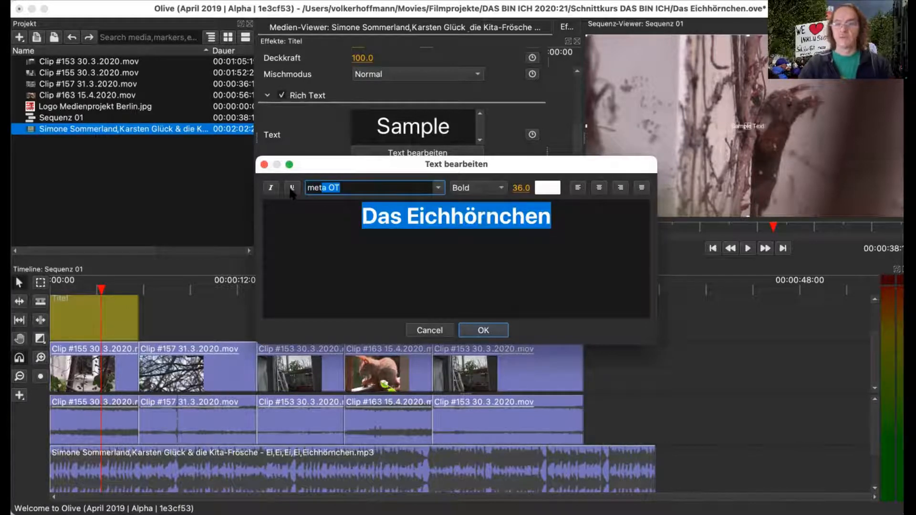
pyautogui.press('Return')
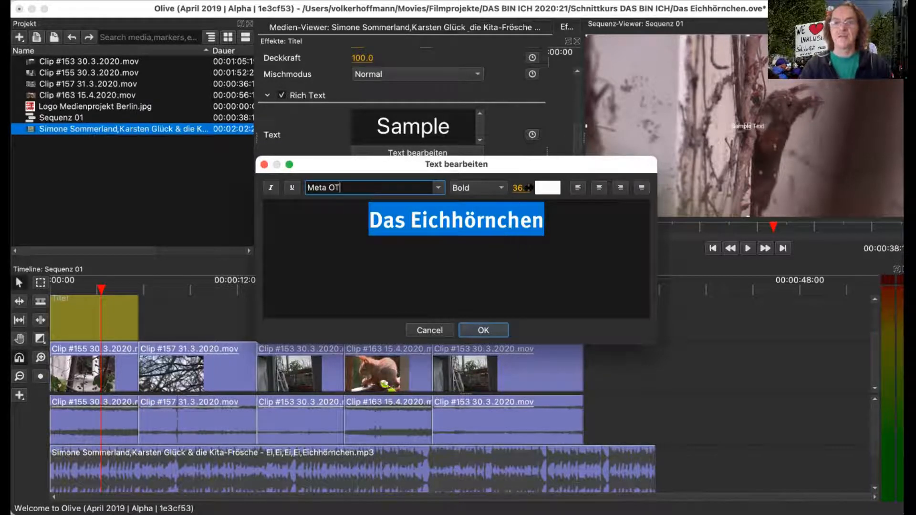
# Step: Set the selected "Das Eichhörnchen" title text's font size to 128 and apply the text edits
pyautogui.click(523, 189)
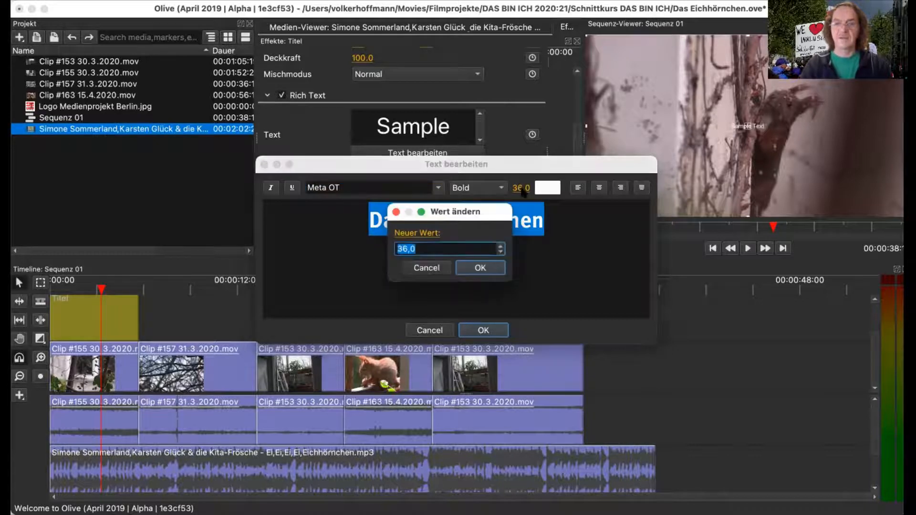
pyautogui.write('128')
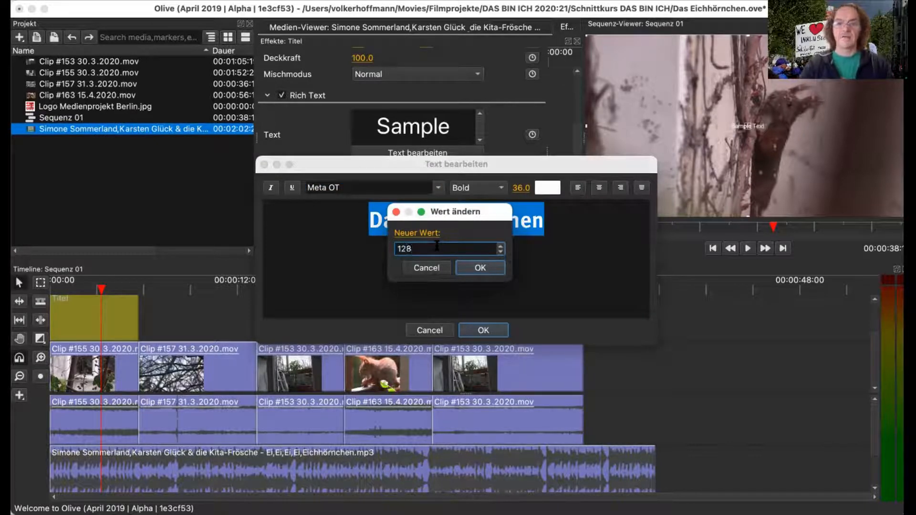
pyautogui.click(479, 268)
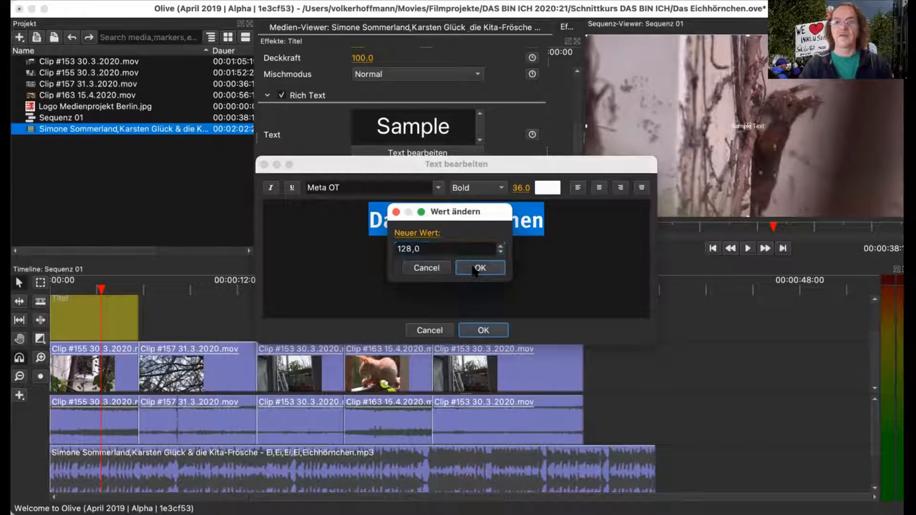
pyautogui.click(481, 332)
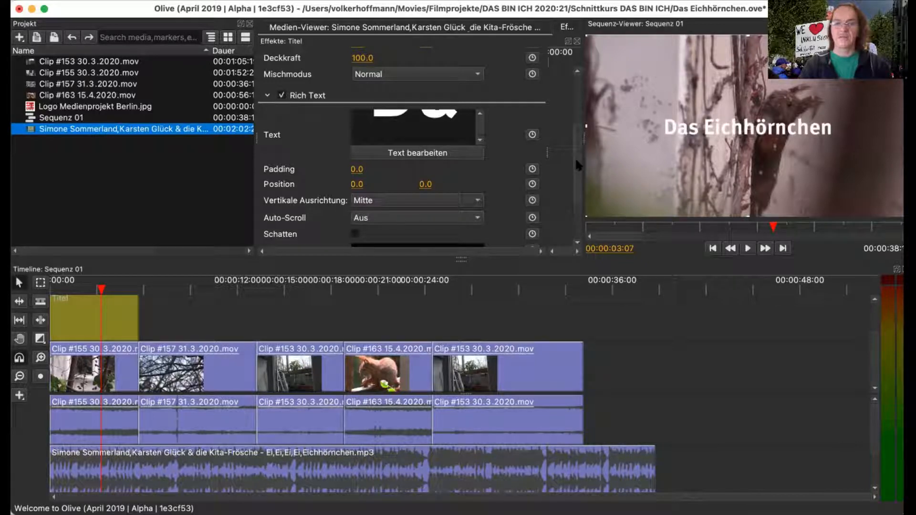
# Step: Enable the title's shadow and set its angle to 45 and its distance to 10
pyautogui.scroll(-1, 577, 167)
pyautogui.moveTo(575, 165); pyautogui.dragTo(575, 193)
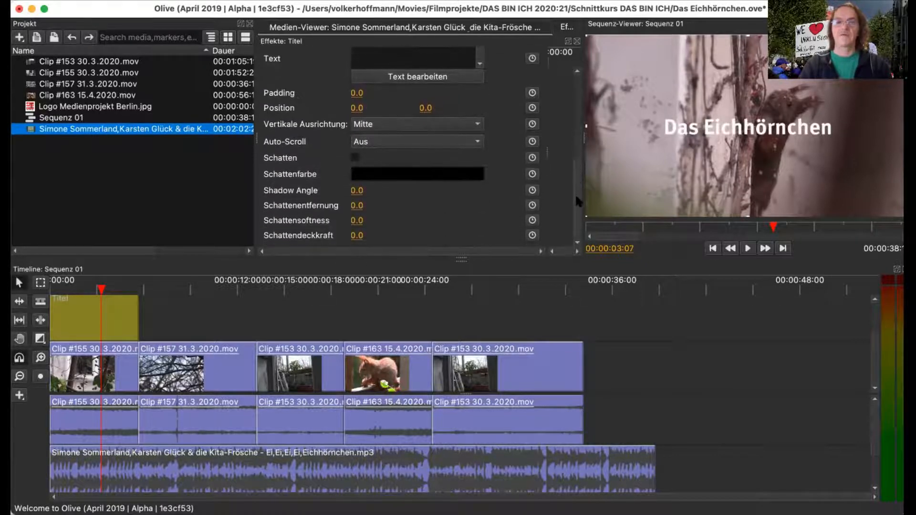
pyautogui.click(355, 158)
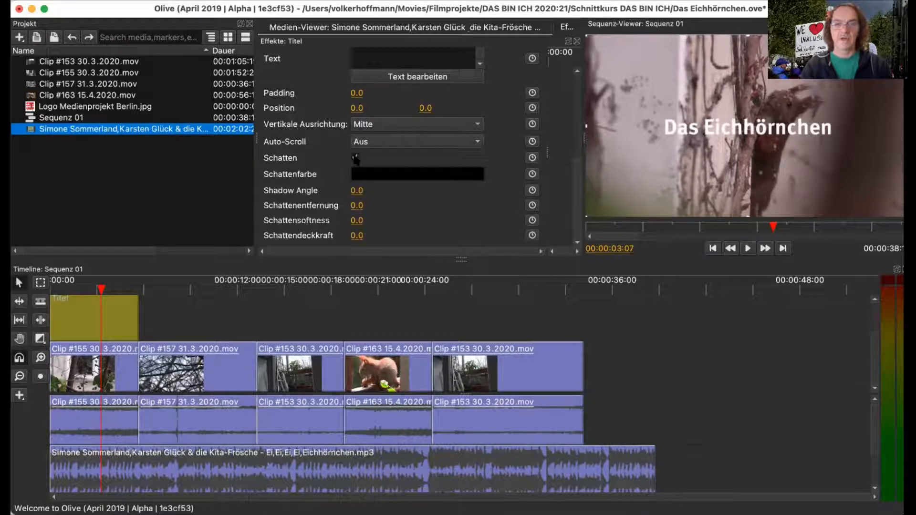
pyautogui.click(358, 191)
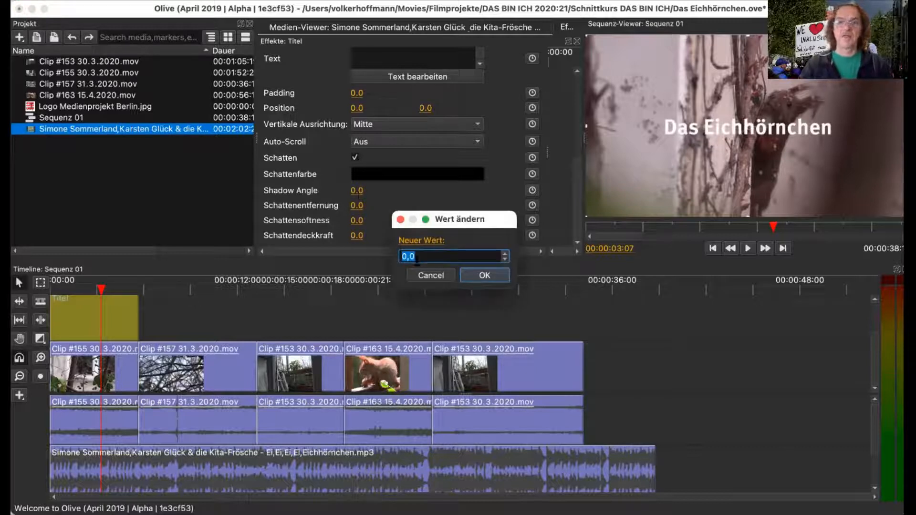
pyautogui.write('45')
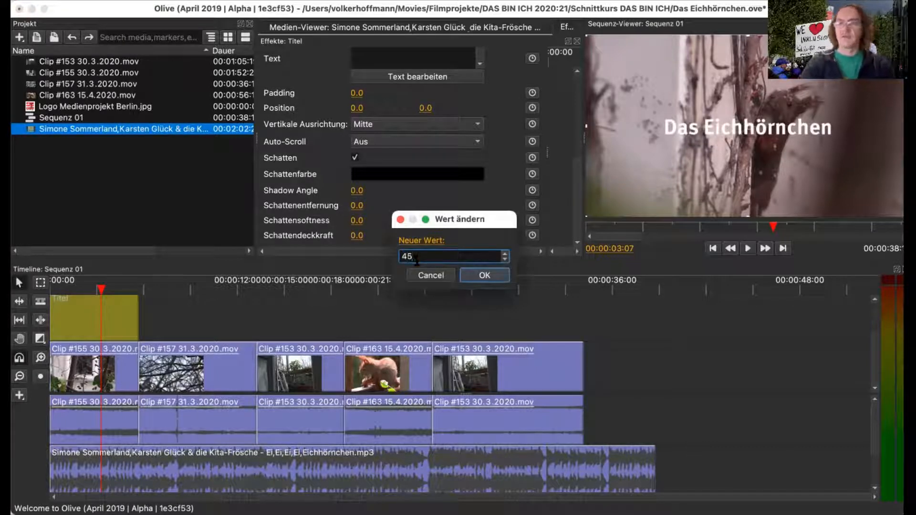
pyautogui.press('Return')
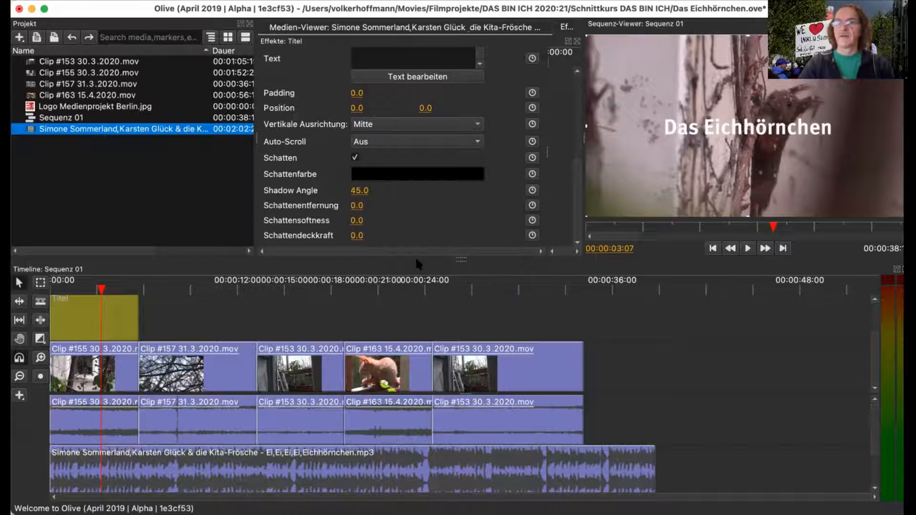
pyautogui.click(357, 205)
pyautogui.write('10')
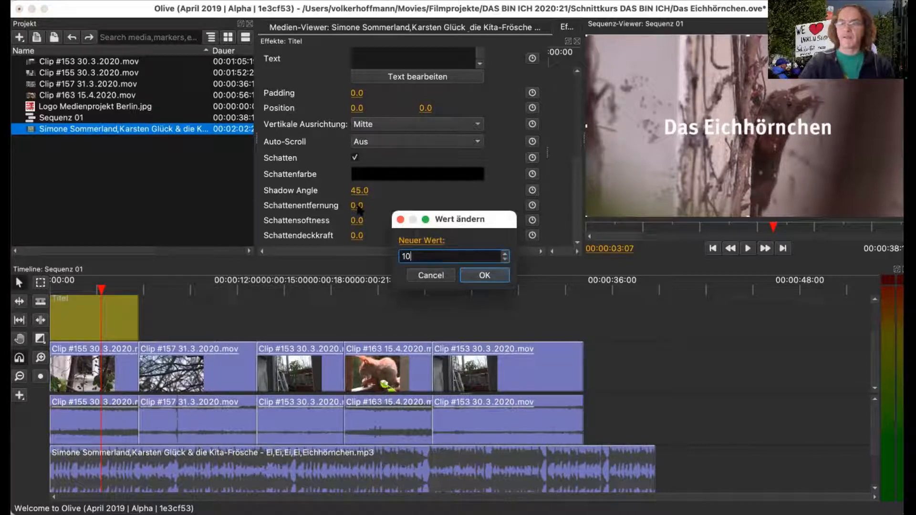
pyautogui.press('Return')
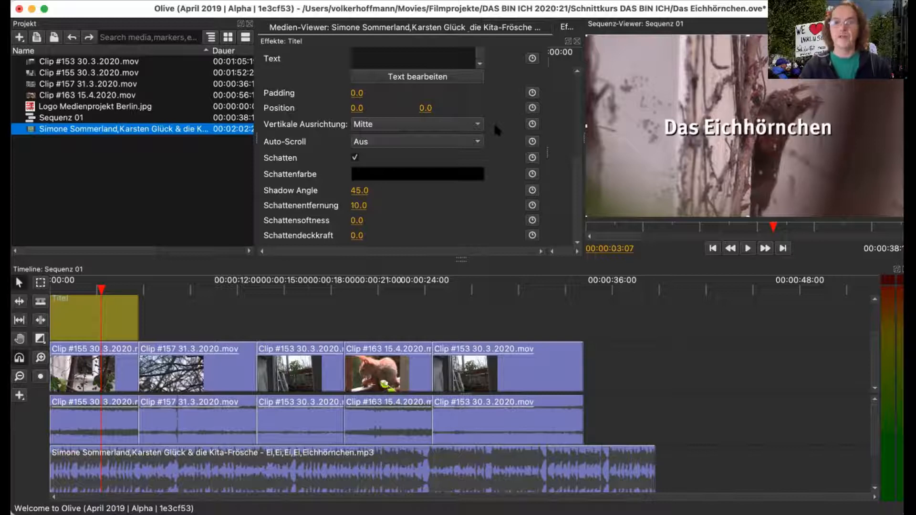
# Step: Move the title lower in the frame, trying 800 and settling on a vertical Transform position of 750
pyautogui.scroll(5, 496, 133)
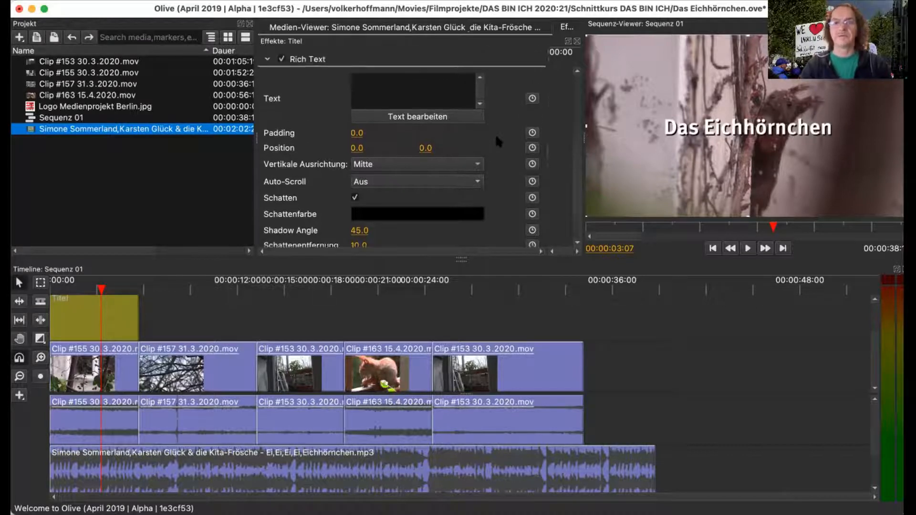
pyautogui.scroll(2, 497, 138)
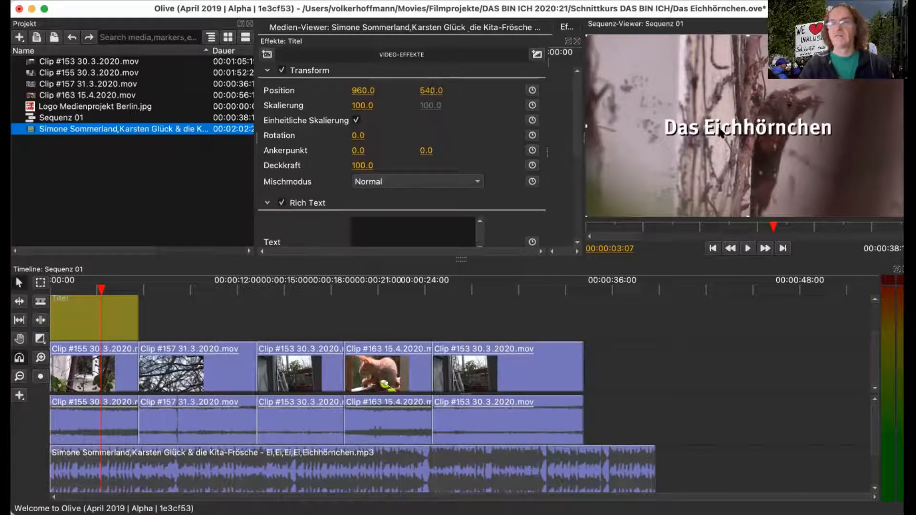
pyautogui.click(431, 90)
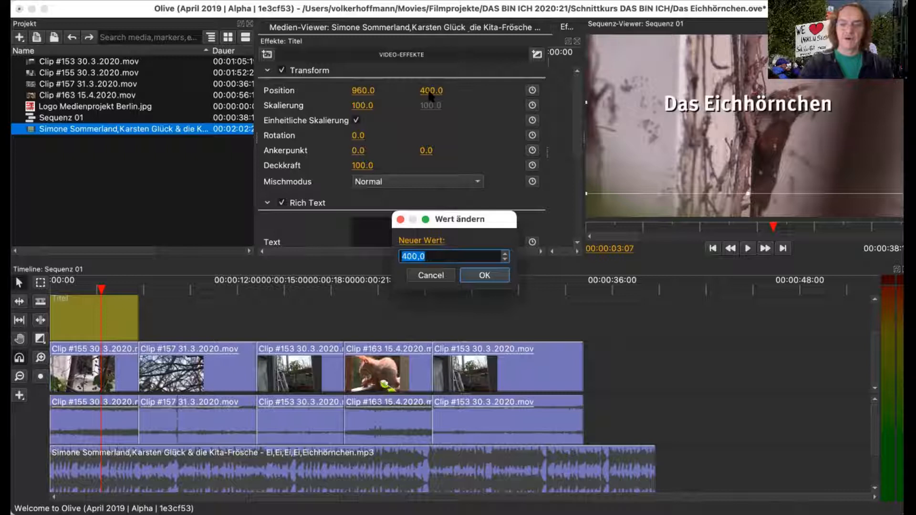
pyautogui.write('800')
pyautogui.press('Return')
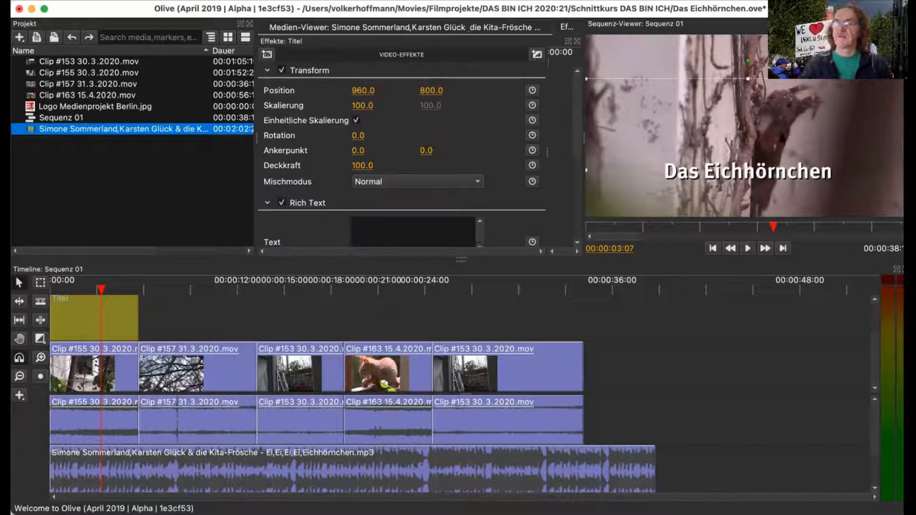
pyautogui.click(434, 92)
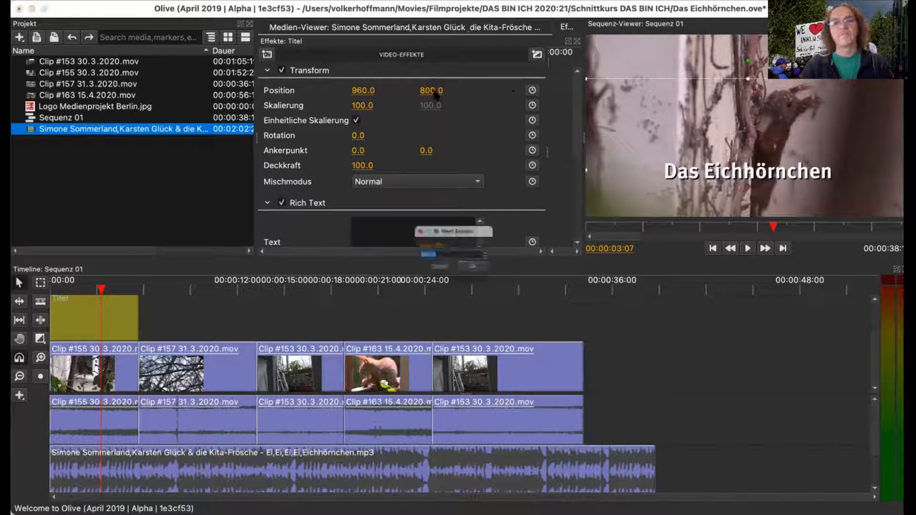
pyautogui.write('750')
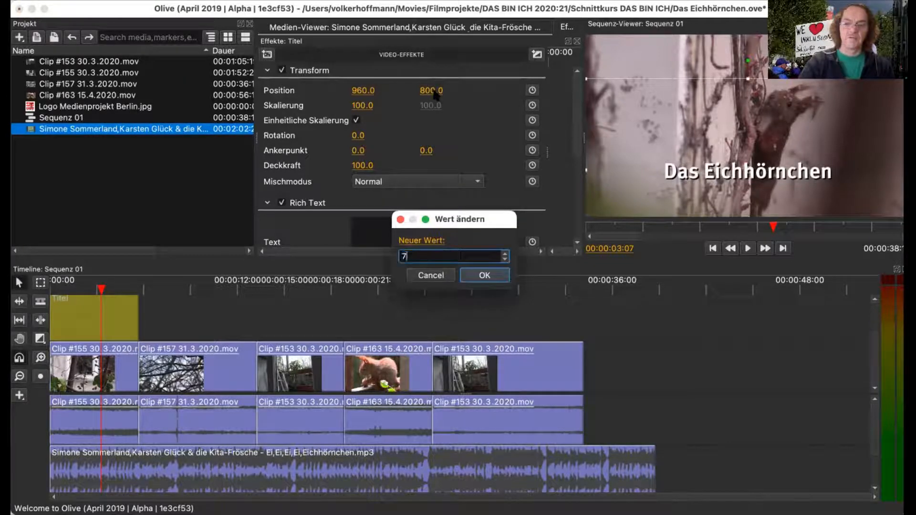
pyautogui.press('Return')
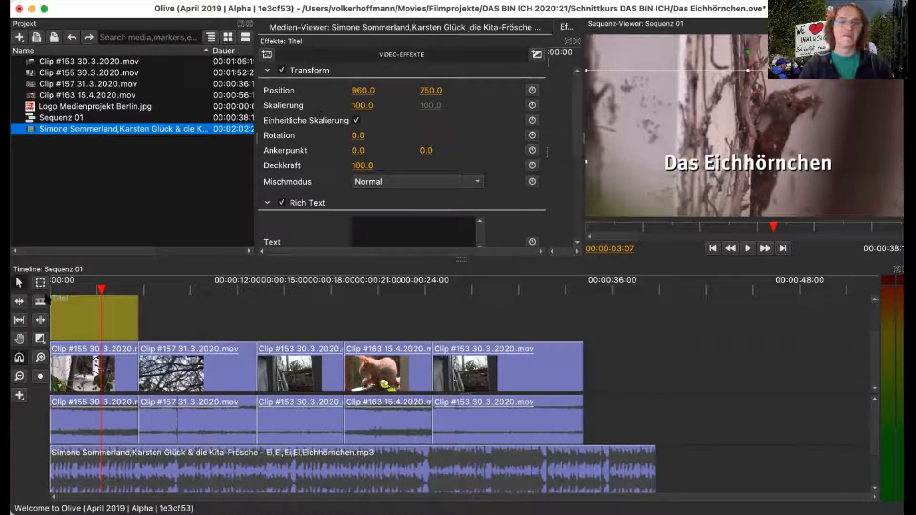
# Step: Play the opening from the start to 00:00:04:01 and trim the title clip's end to that point
pyautogui.click(53, 288)
pyautogui.press('space')
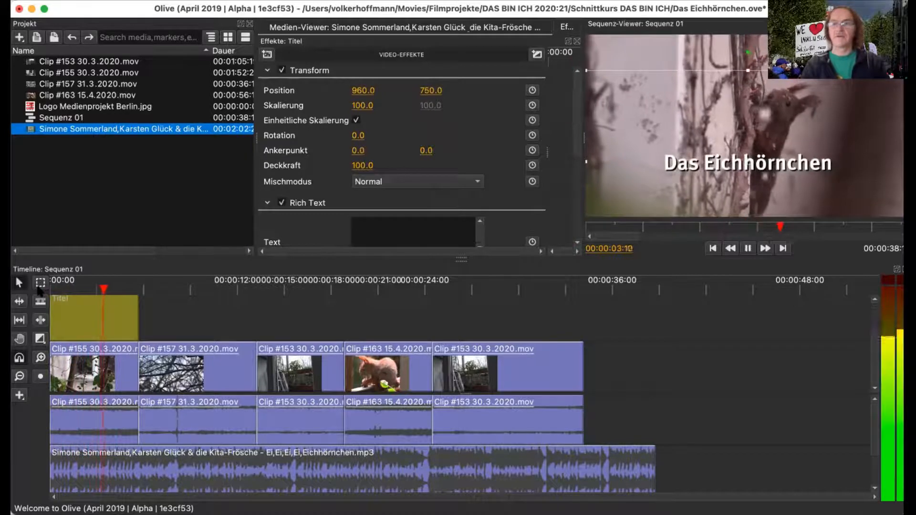
pyautogui.press('space')
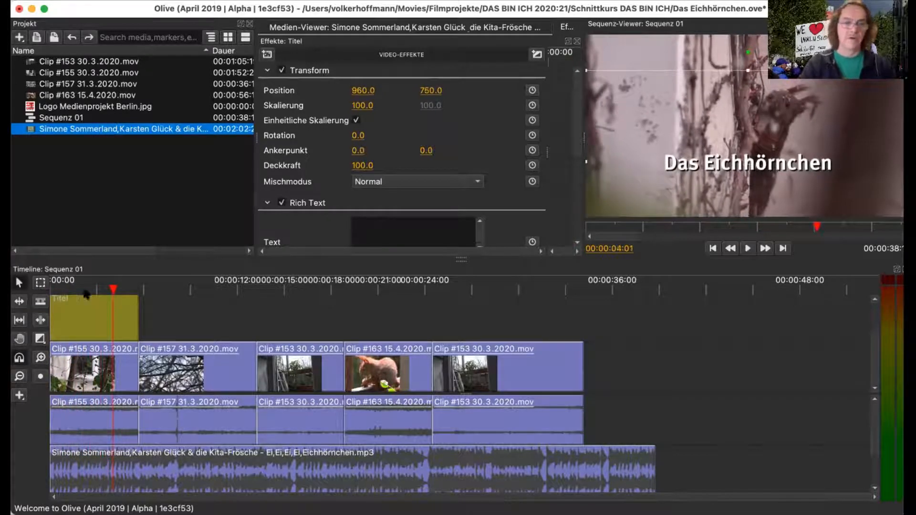
pyautogui.moveTo(138, 315); pyautogui.dragTo(114, 315)
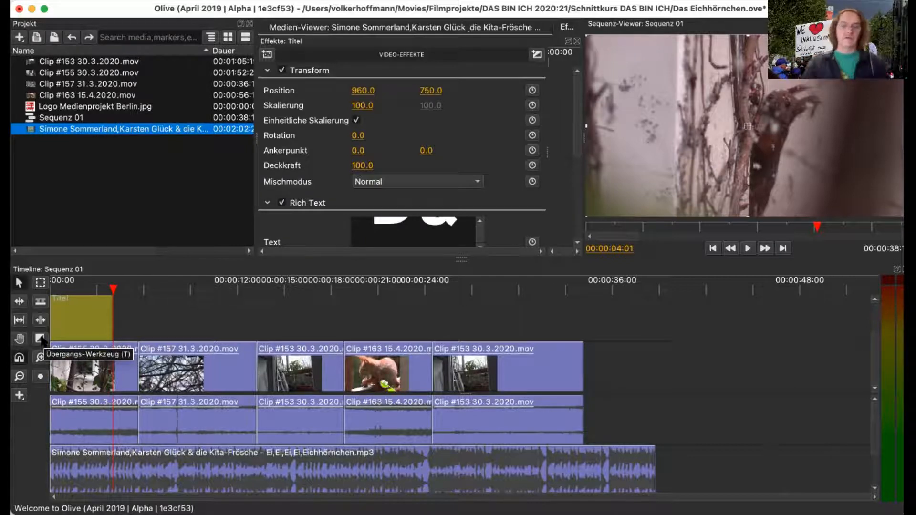
# Step: Return the playhead to the start and add one-second Cross Dissolve fade-ins to the first video clip and the title clip
pyautogui.click(40, 339)
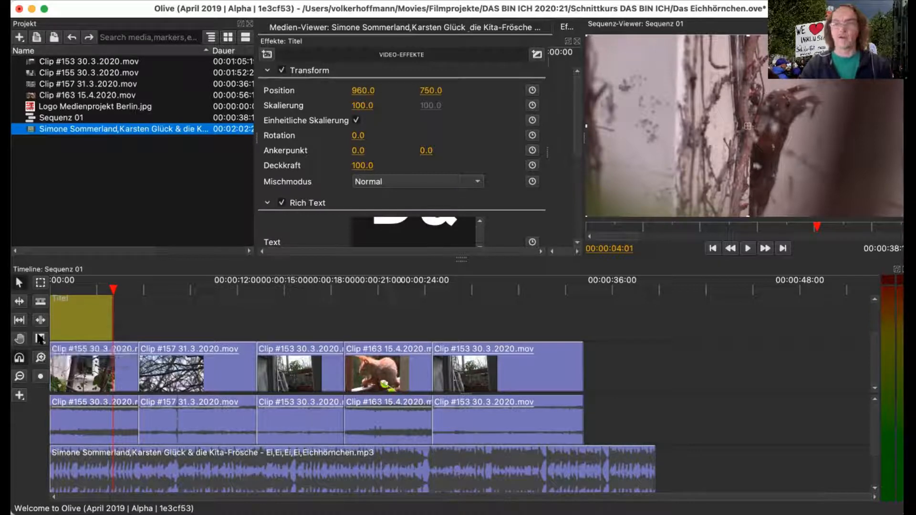
pyautogui.click(53, 287)
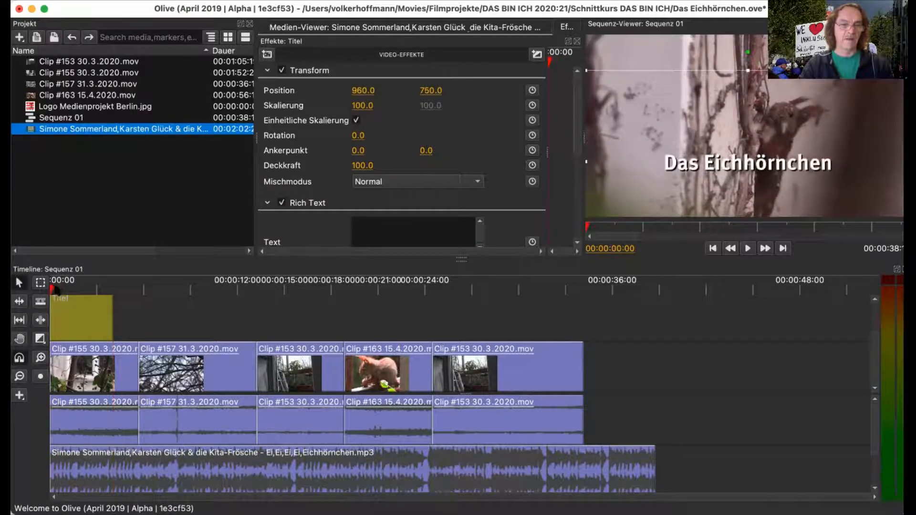
pyautogui.click(40, 339)
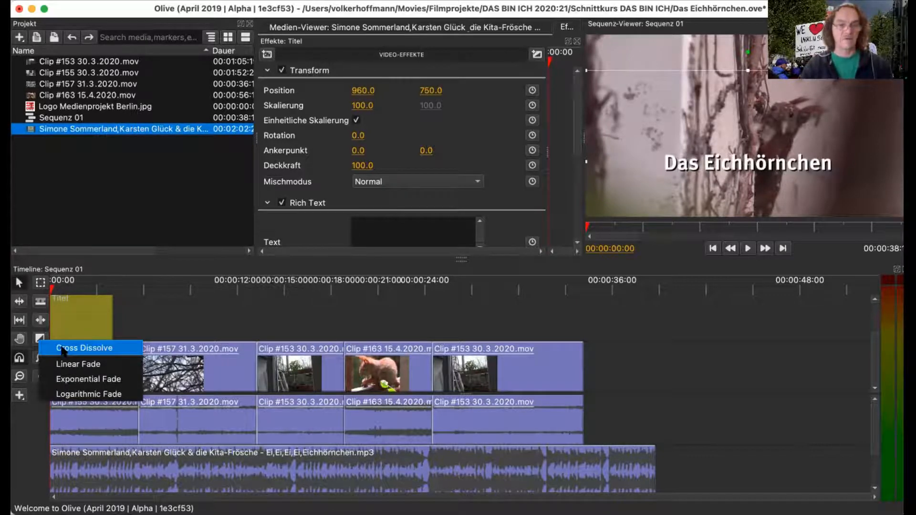
pyautogui.click(64, 350)
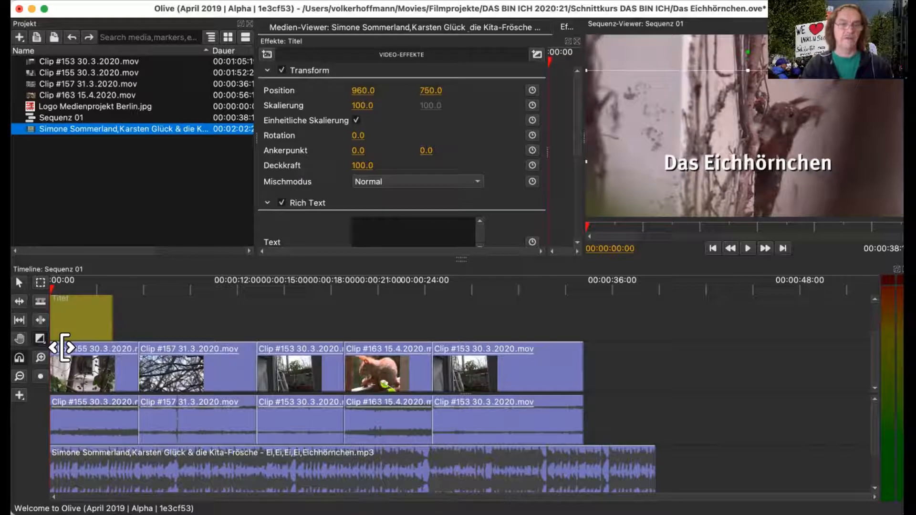
pyautogui.moveTo(58, 358); pyautogui.dragTo(70, 363)
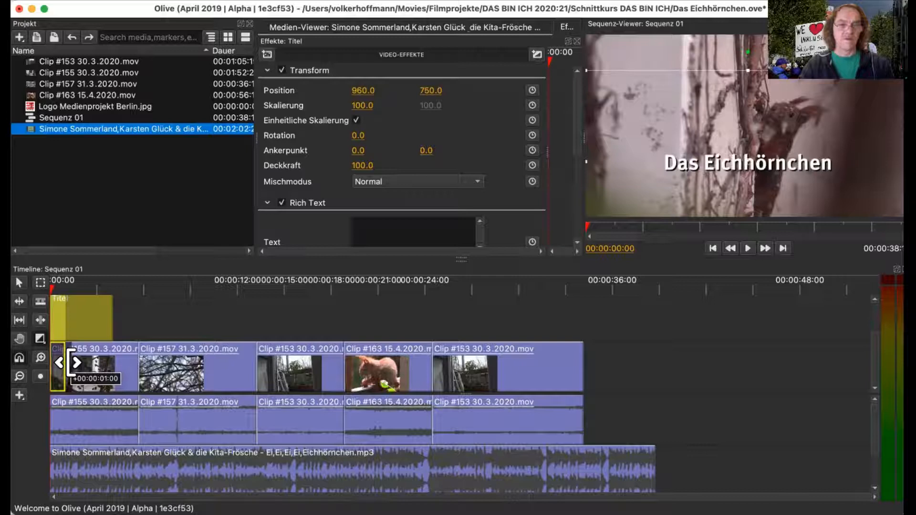
pyautogui.moveTo(71, 363); pyautogui.dragTo(71, 361)
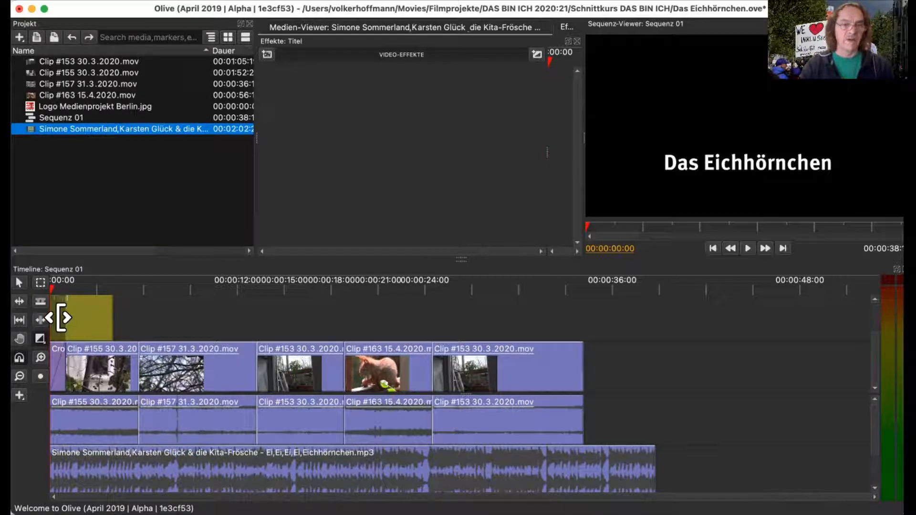
pyautogui.moveTo(61, 318); pyautogui.dragTo(72, 320)
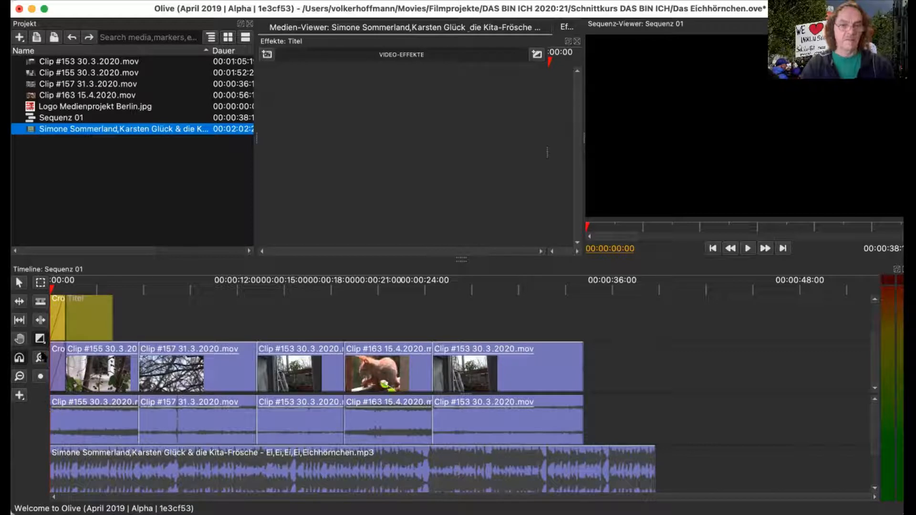
# Step: Add Exponential Fade fade-ins of about one second to the first clip's audio and the background song
pyautogui.click(41, 339)
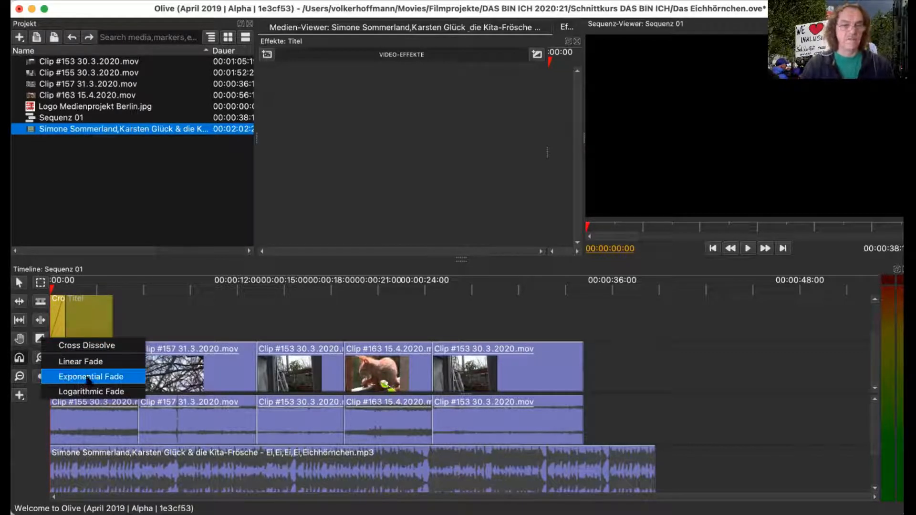
pyautogui.click(87, 377)
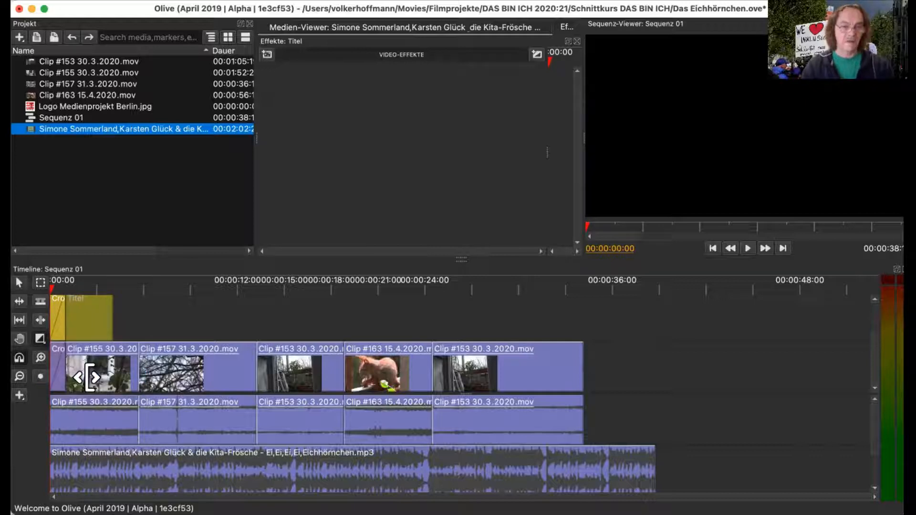
pyautogui.moveTo(62, 411); pyautogui.dragTo(74, 413)
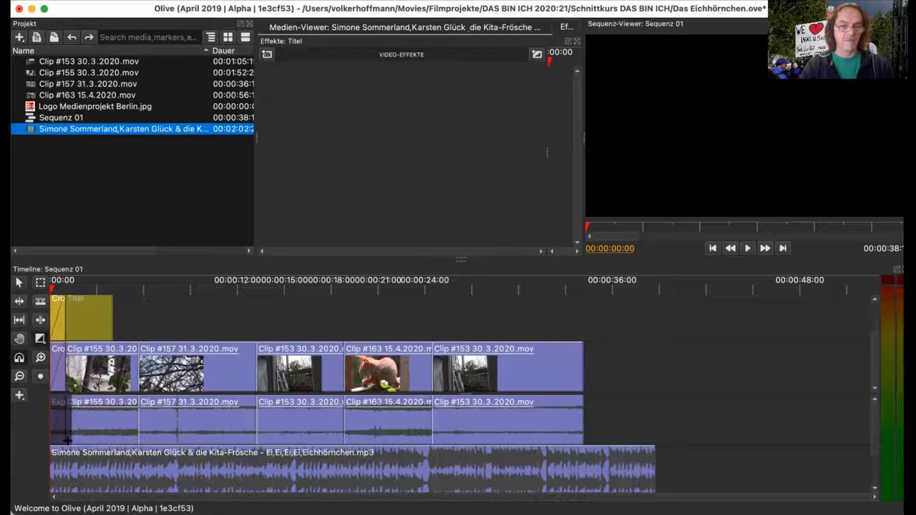
pyautogui.moveTo(61, 461); pyautogui.dragTo(71, 462)
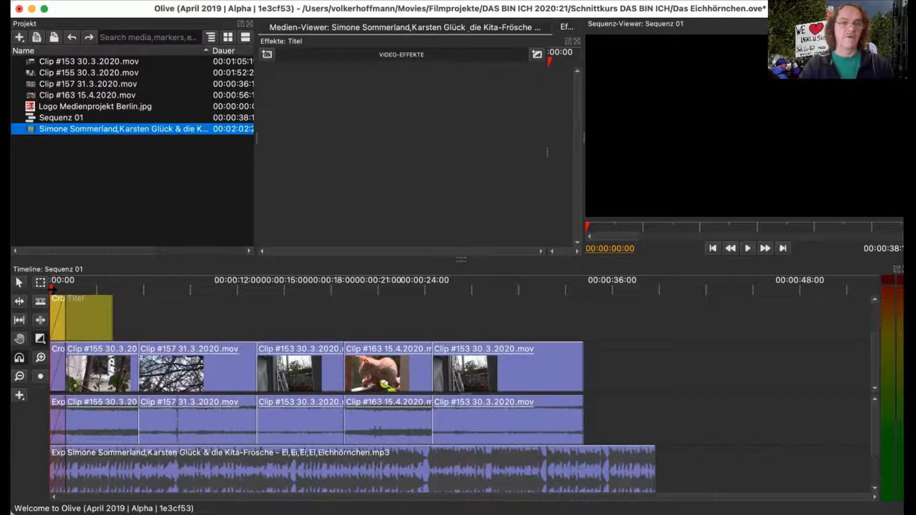
# Step: Play the sequence from the start to check the opening fade-ins, stopping at 00:00:02:19
pyautogui.moveTo(57, 287); pyautogui.dragTo(39, 287)
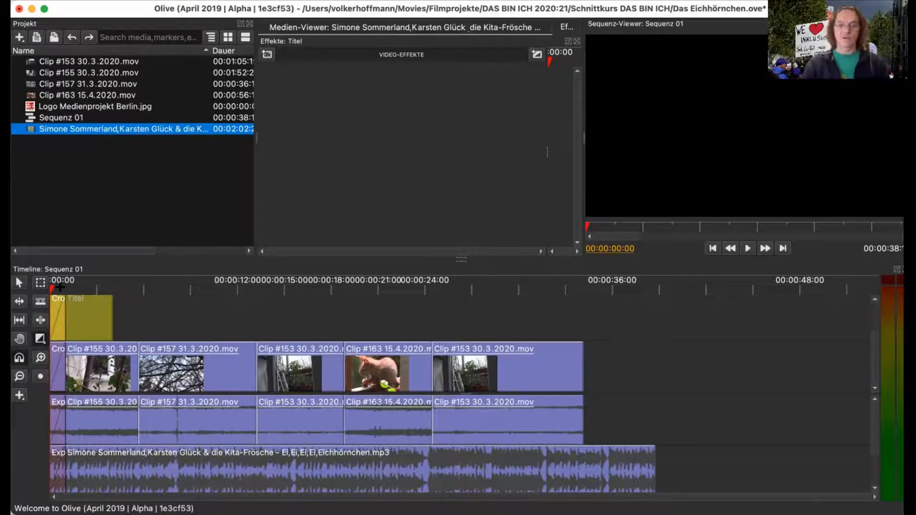
pyautogui.press('space')
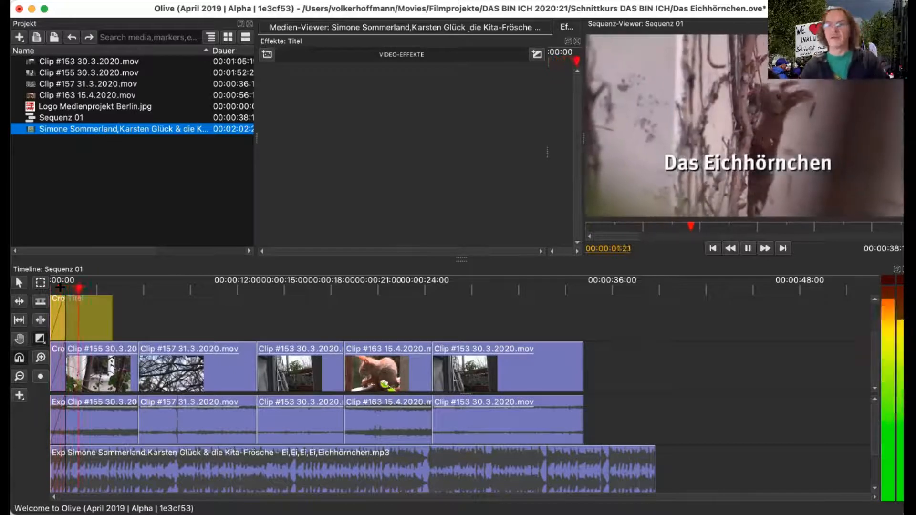
pyautogui.press('space')
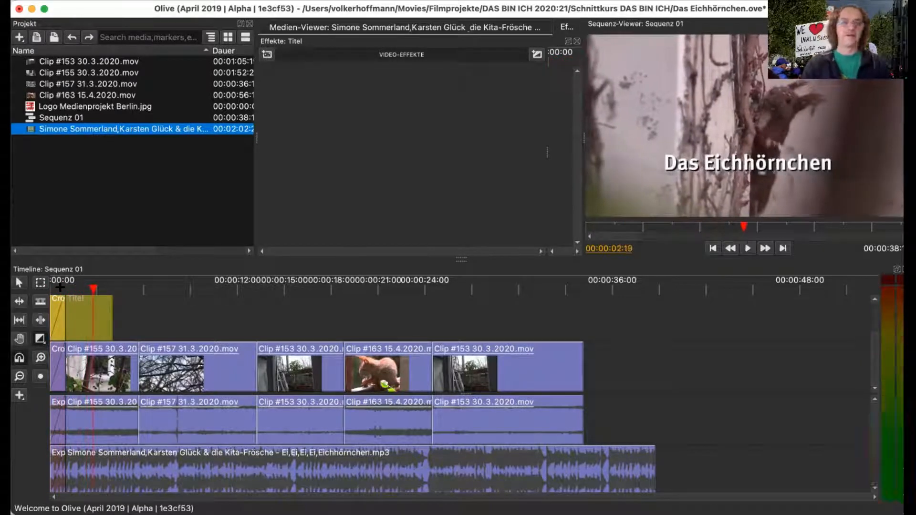
# Step: Replay the opening from the start of the sequence, stopping at 00:00:03:23
pyautogui.press('Home')
pyautogui.press('space')
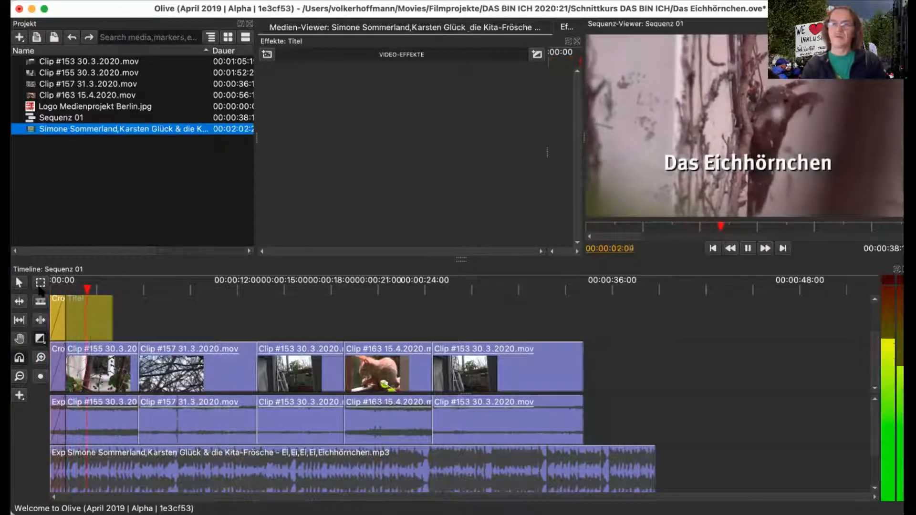
pyautogui.press('space')
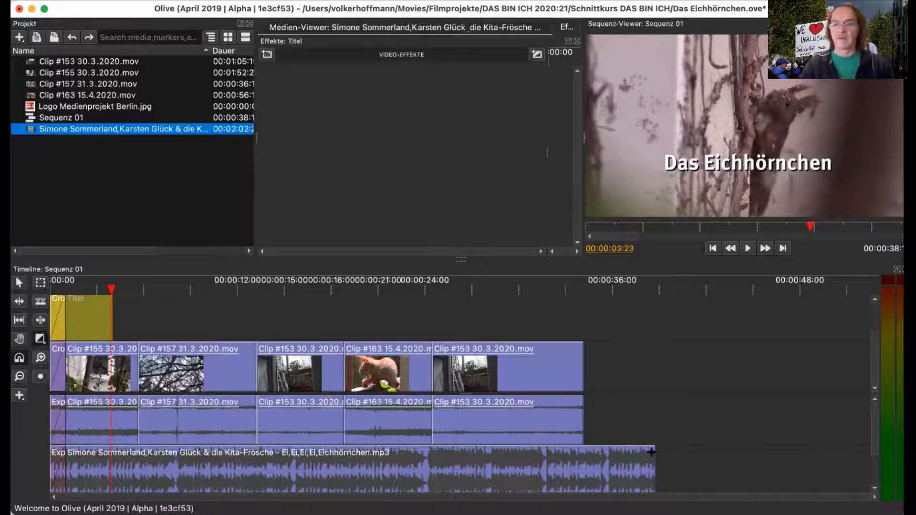
# Step: Play the ending to 00:00:36:04, trim the background song's end to that point and extend the last video clip to match
pyautogui.click(536, 290)
pyautogui.press('space')
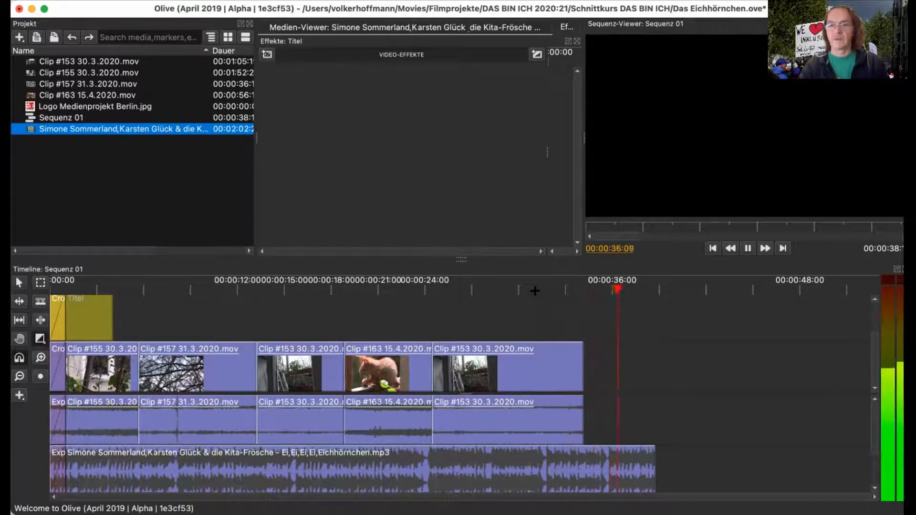
pyautogui.press('space')
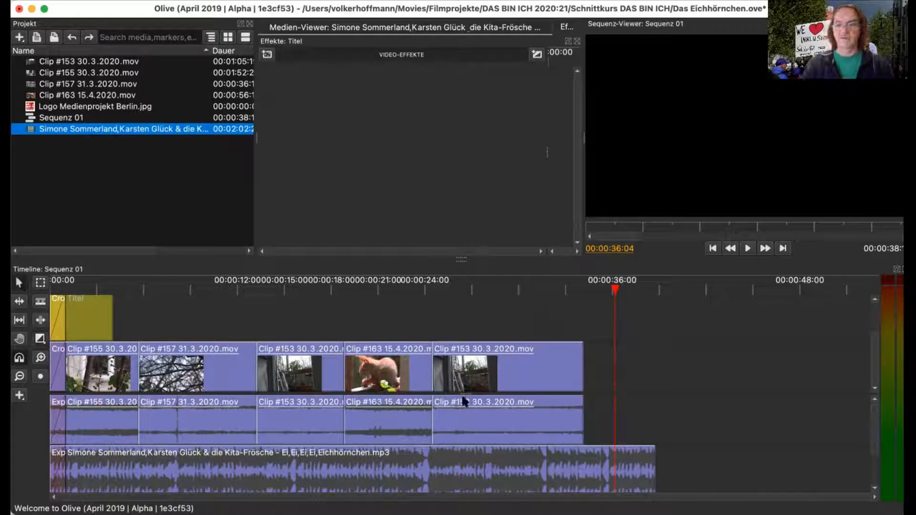
pyautogui.moveTo(650, 464); pyautogui.dragTo(614, 463)
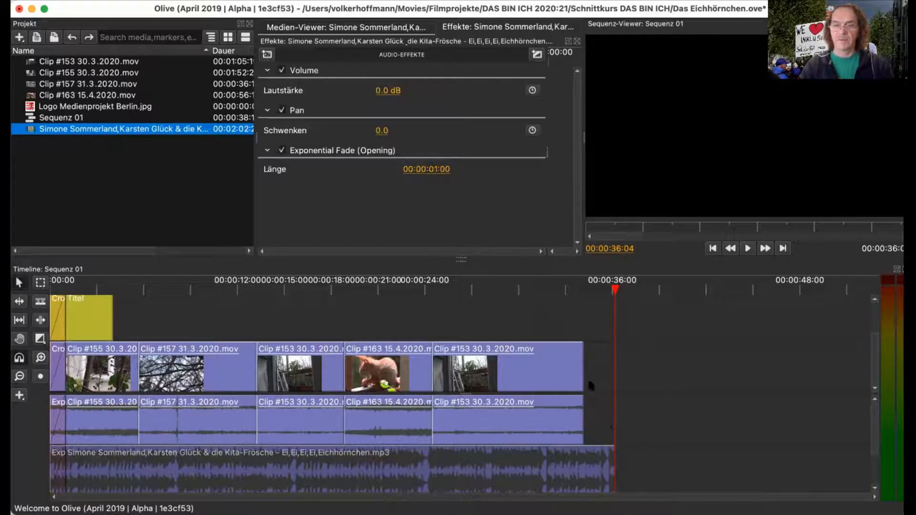
pyautogui.moveTo(580, 370); pyautogui.dragTo(608, 370)
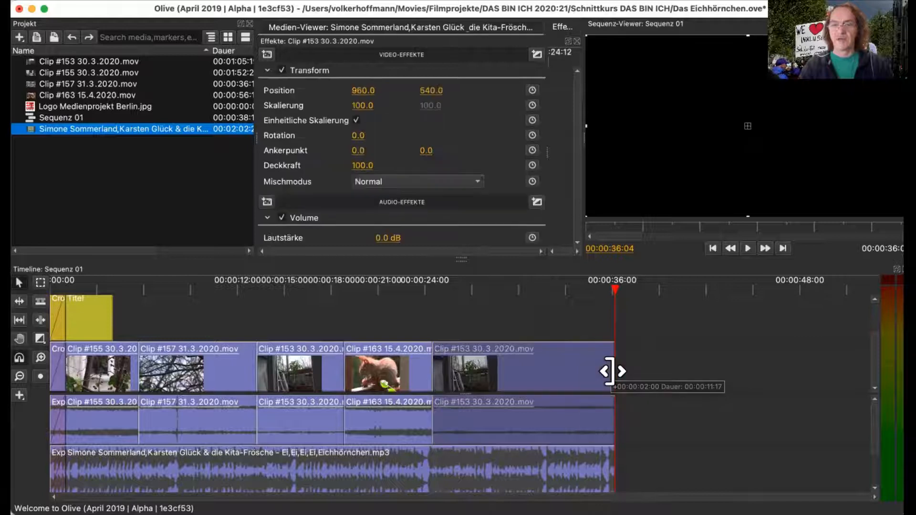
# Step: Add a Cross Dissolve fade-out of 21 frames to the end of the last video clip
pyautogui.click(601, 291)
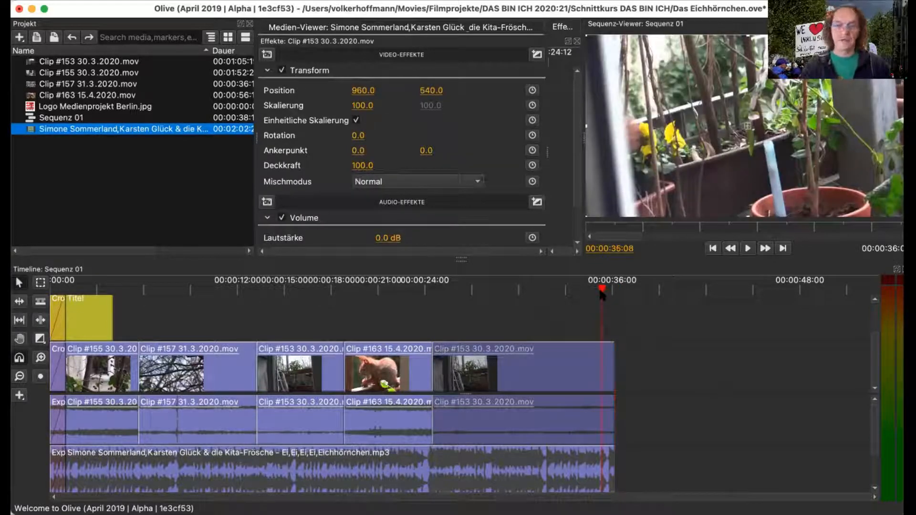
pyautogui.click(40, 339)
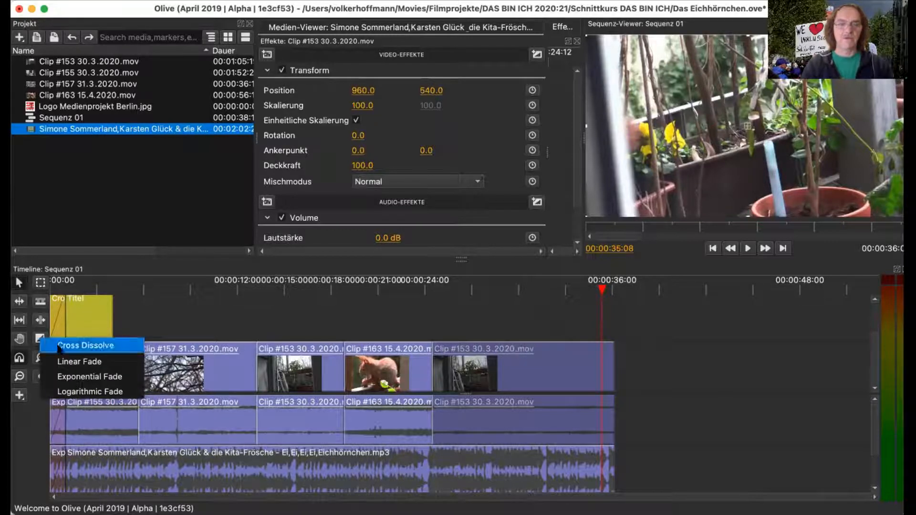
pyautogui.click(62, 345)
pyautogui.moveTo(606, 368); pyautogui.dragTo(589, 369)
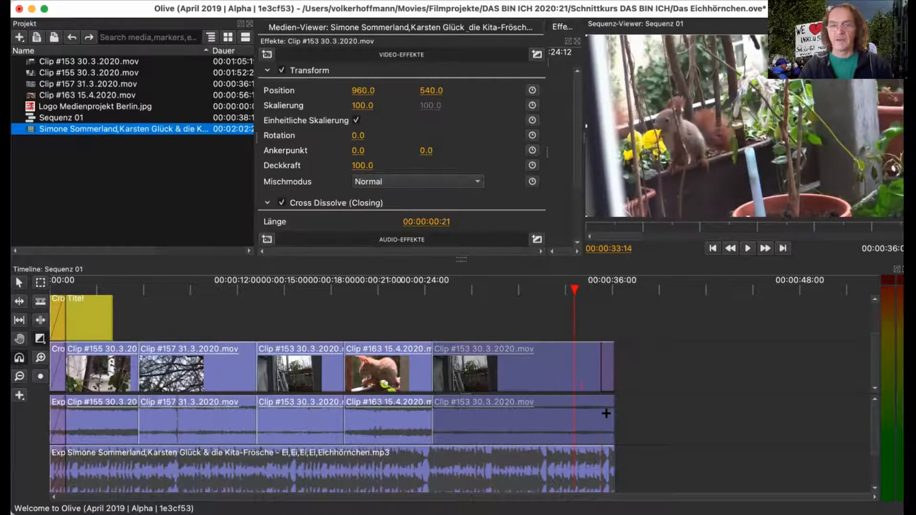
# Step: Add an Exponential Fade fade-out of just over one second to the last clip's audio
pyautogui.click(40, 339)
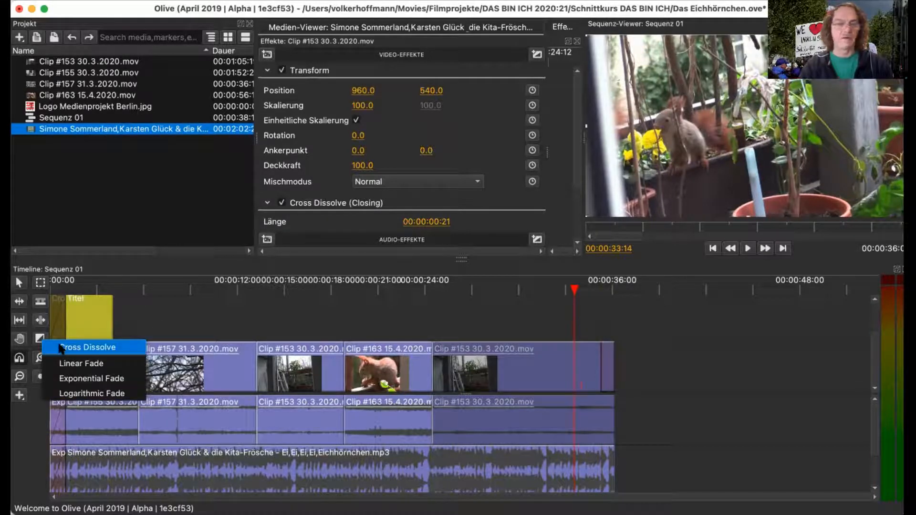
pyautogui.click(78, 379)
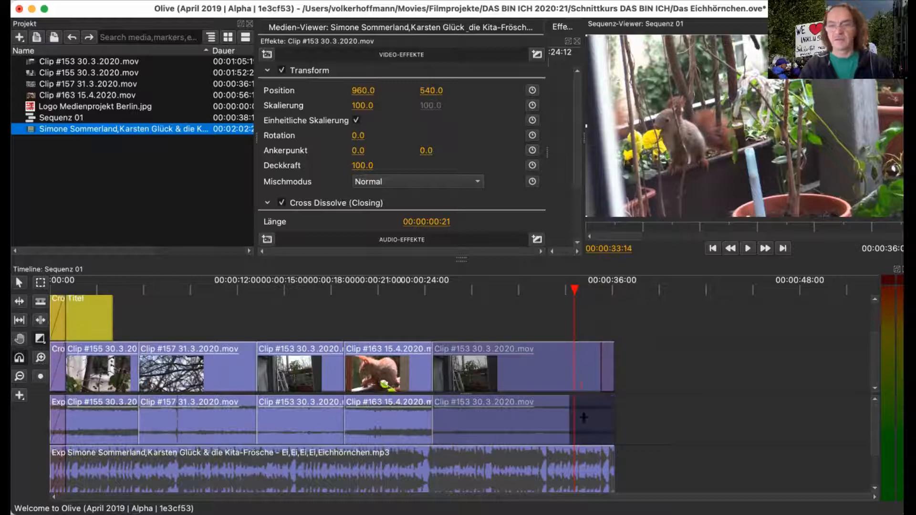
pyautogui.moveTo(613, 420); pyautogui.dragTo(591, 420)
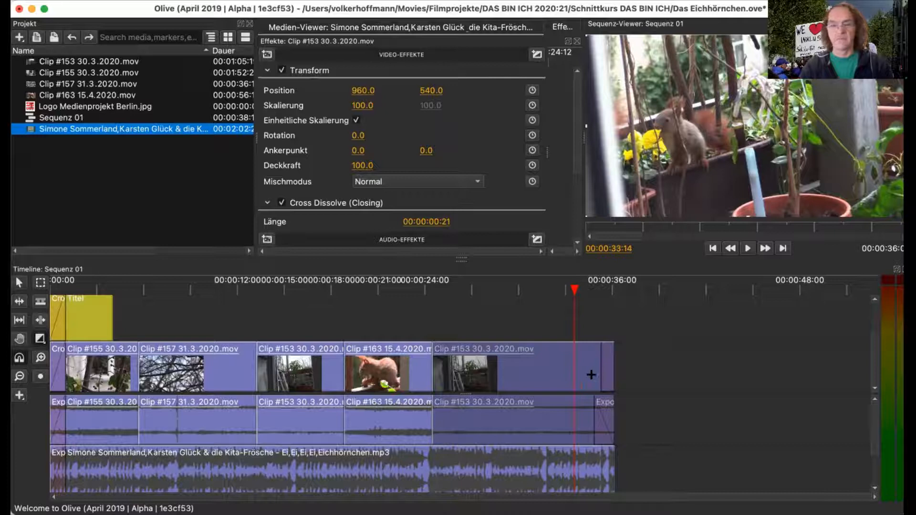
# Step: Add fade-outs of 00:00:01:07, a Cross Dissolve on the last video clip and an Exponential Fade on the background song
pyautogui.click(40, 339)
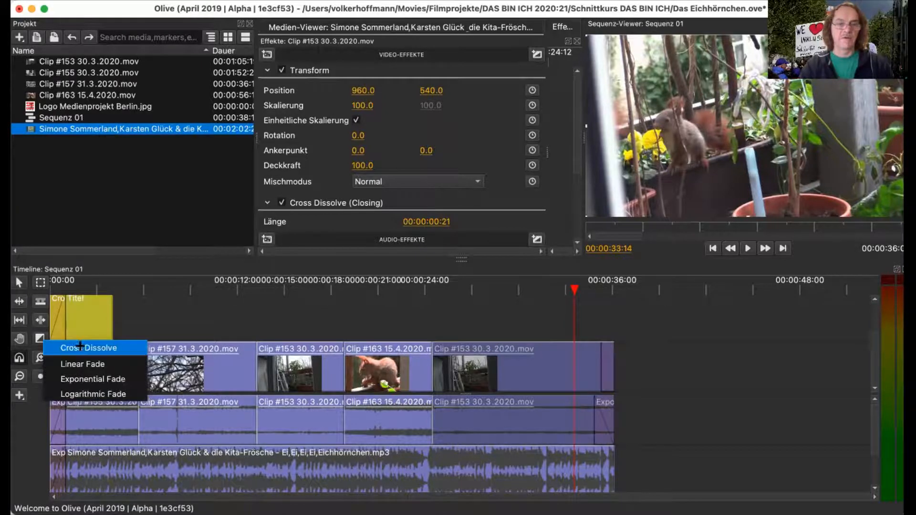
pyautogui.click(77, 348)
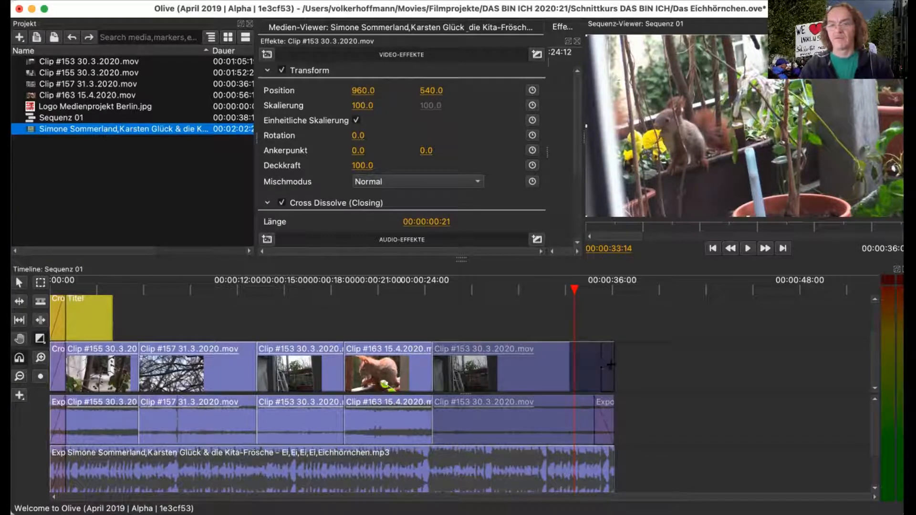
pyautogui.moveTo(612, 366); pyautogui.dragTo(590, 369)
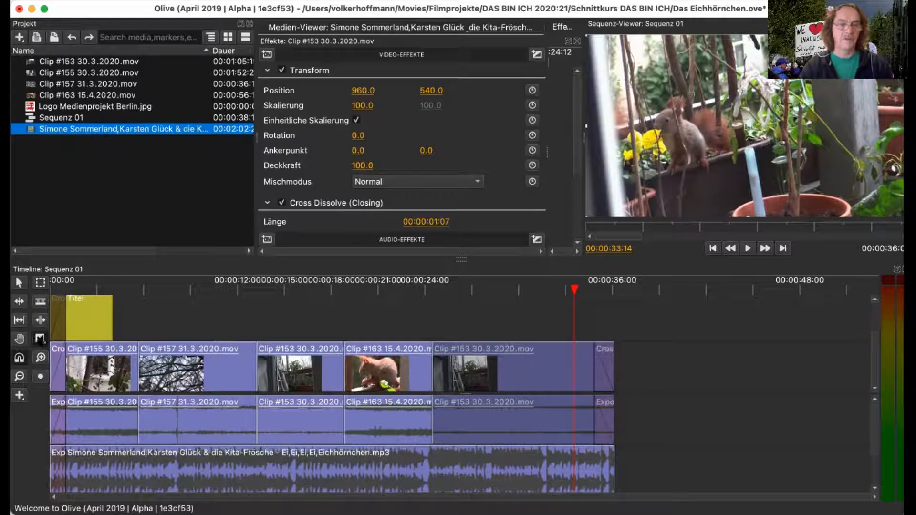
pyautogui.click(40, 338)
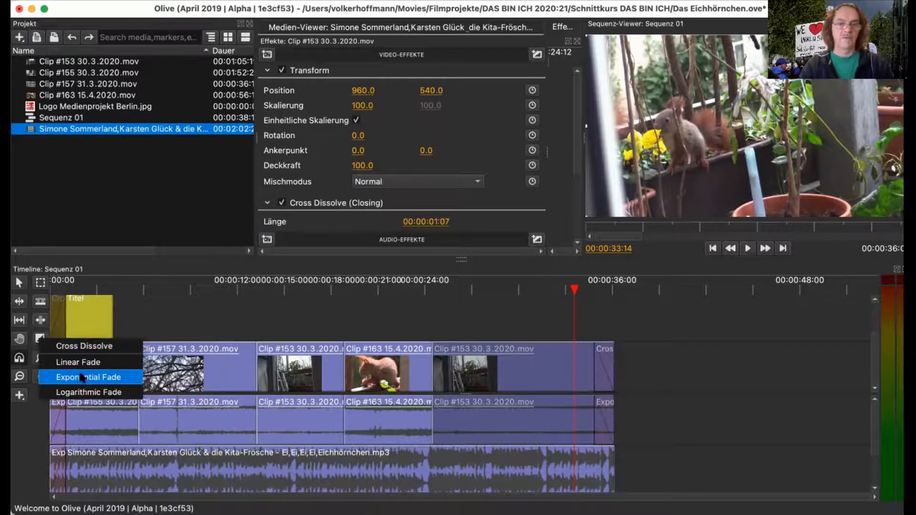
pyautogui.click(82, 378)
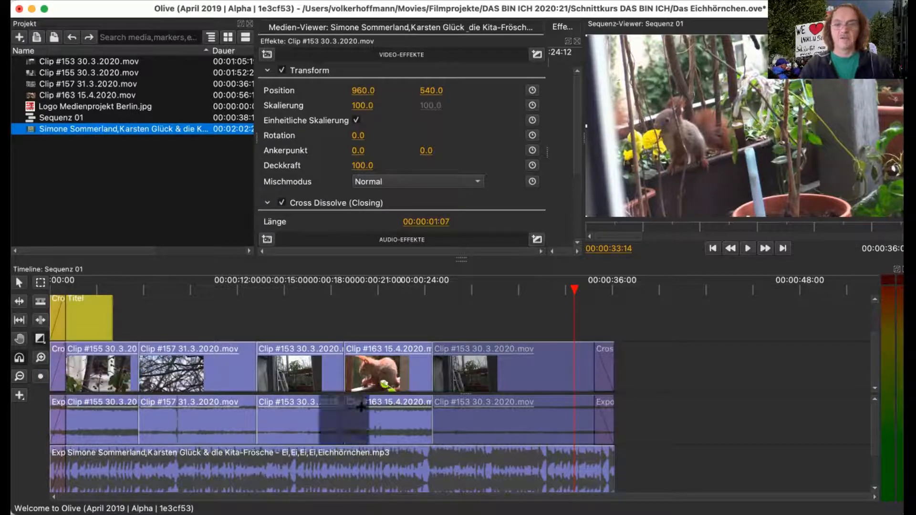
pyautogui.click(612, 467)
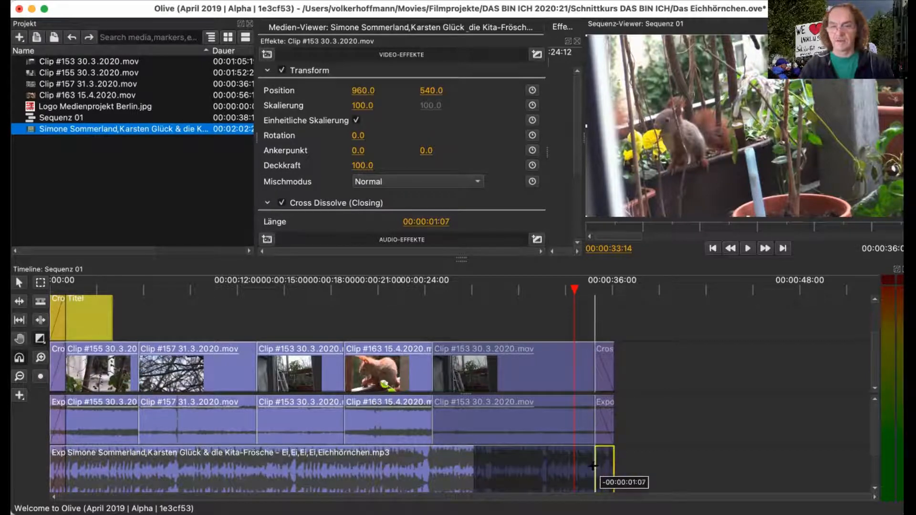
# Step: Play the opening to 00:00:01:06 and paste a copy of the title clip directly behind the end of the last video clip
pyautogui.press('space')
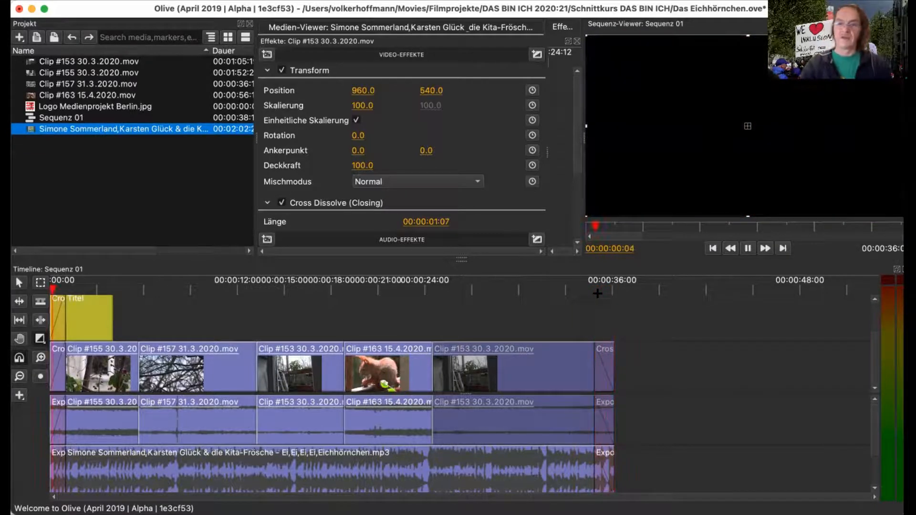
pyautogui.press('space')
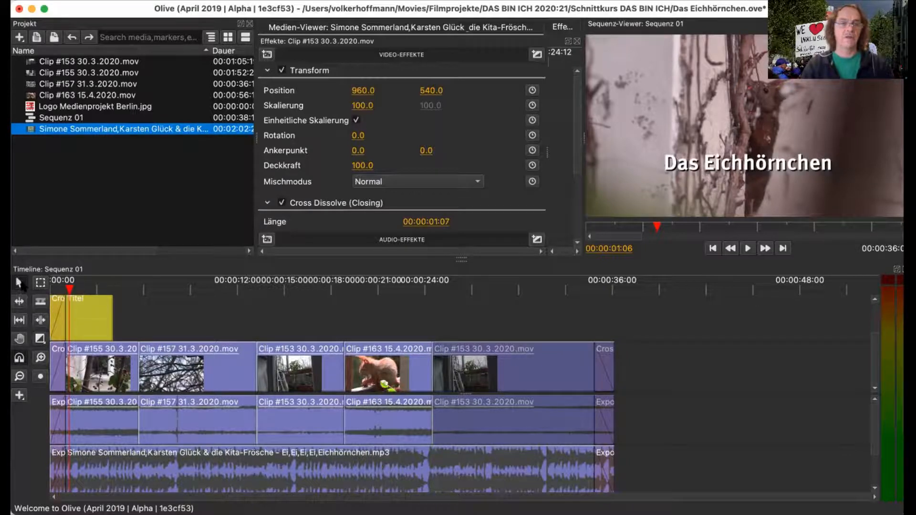
pyautogui.click(92, 313)
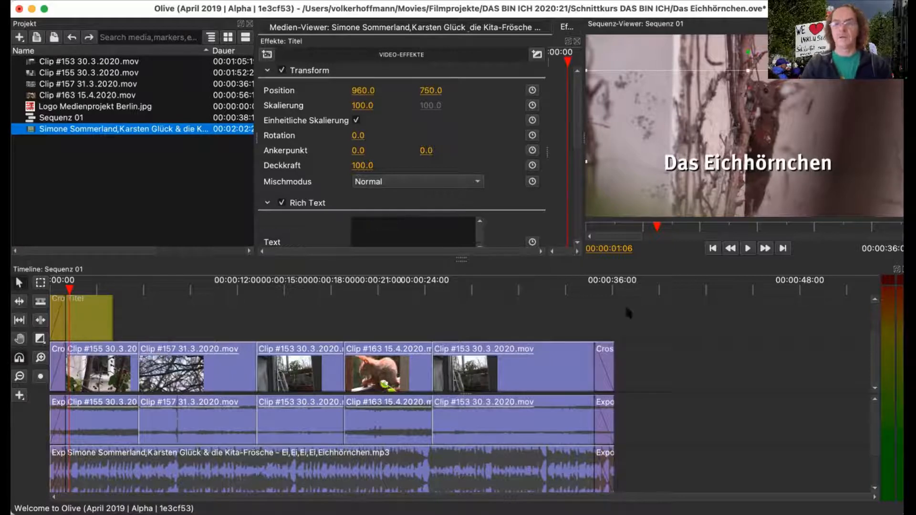
pyautogui.click(595, 288)
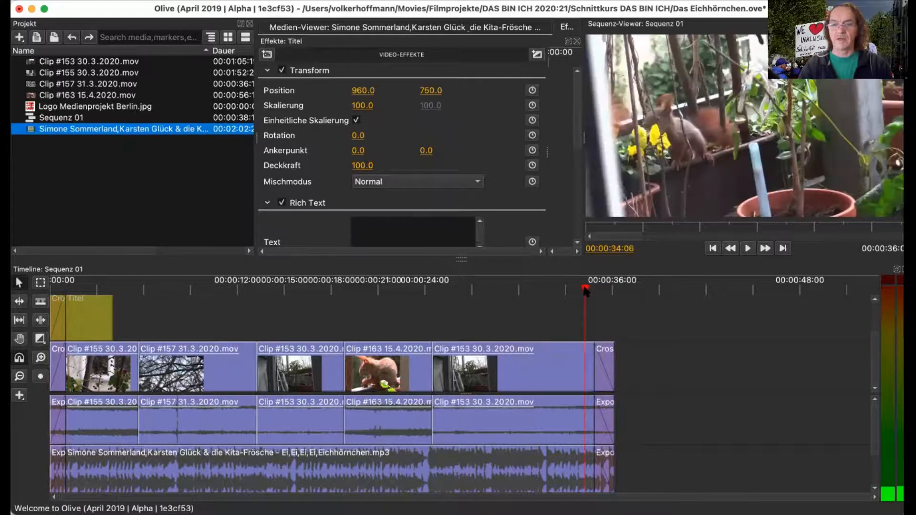
pyautogui.moveTo(596, 289); pyautogui.dragTo(614, 290)
pyautogui.press('super+v')
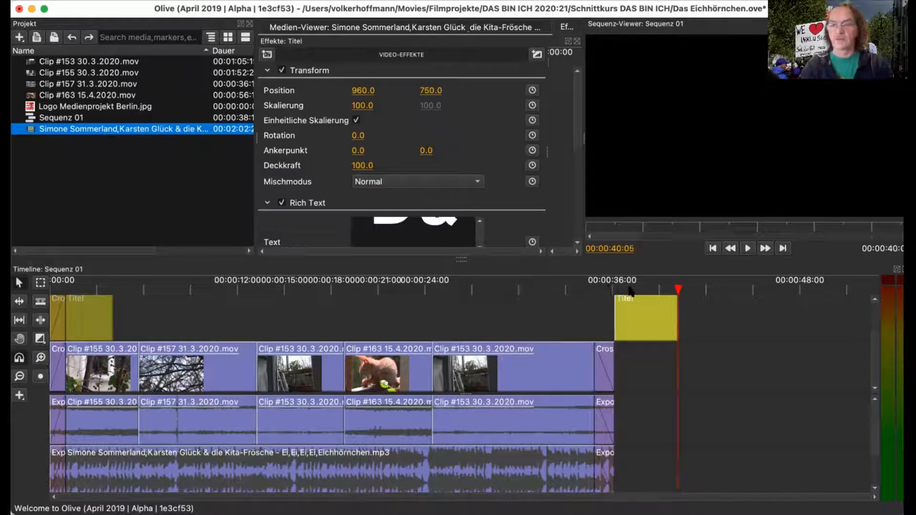
# Step: Change the copied end title's text to "Ein Film von" with the filmmaker's first name on a second line
pyautogui.click(630, 289)
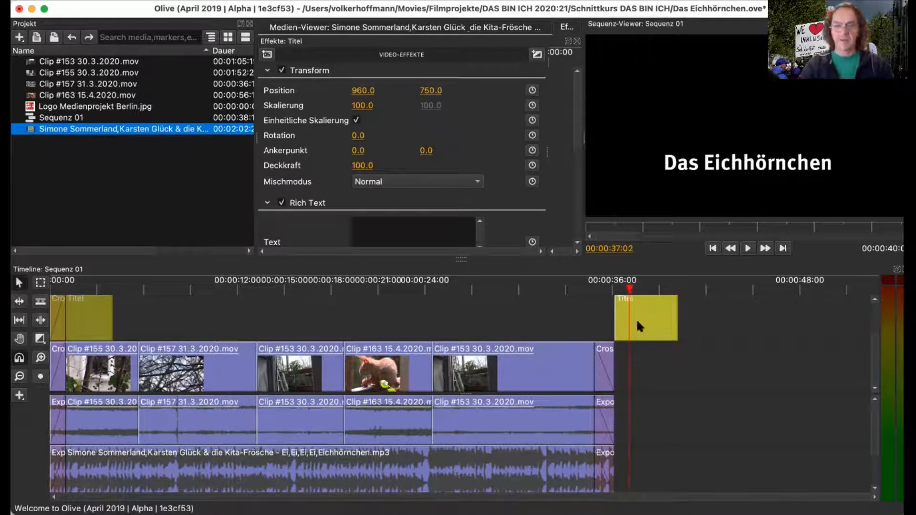
pyautogui.click(638, 322)
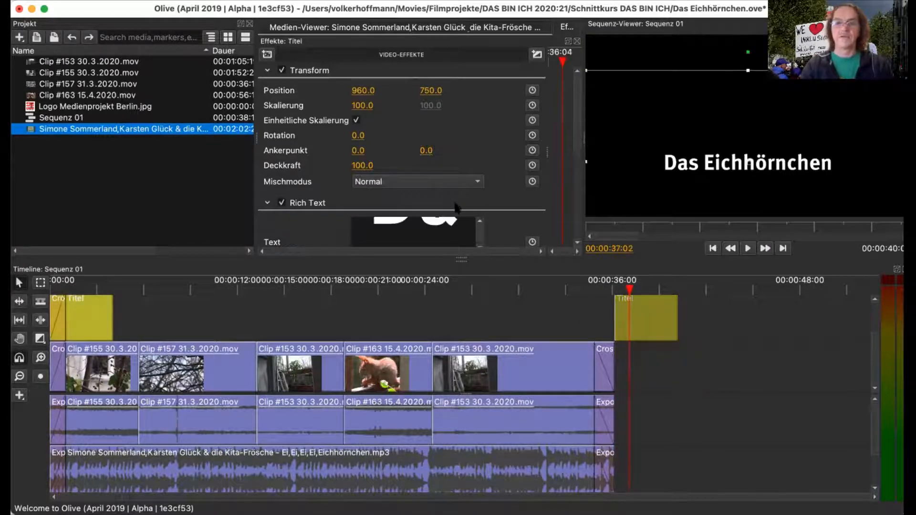
pyautogui.scroll(-3, 574, 148)
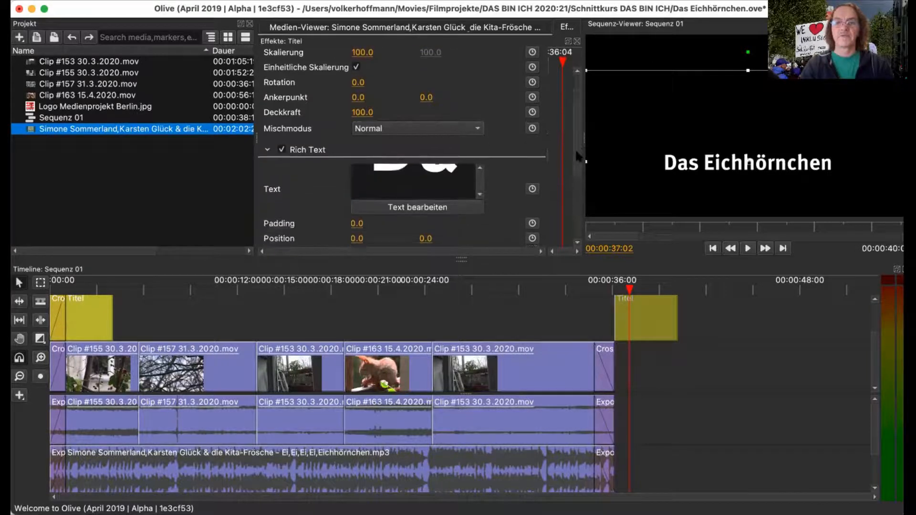
pyautogui.click(417, 203)
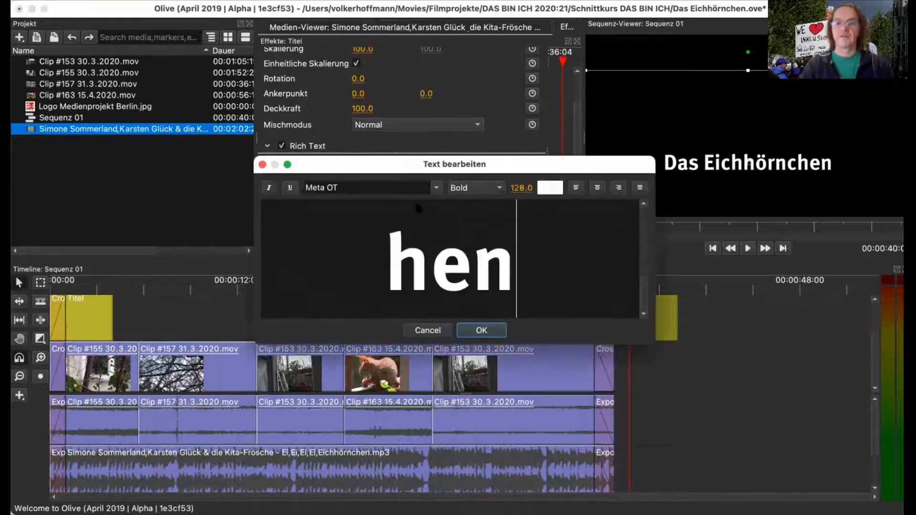
pyautogui.moveTo(518, 267); pyautogui.dragTo(352, 164)
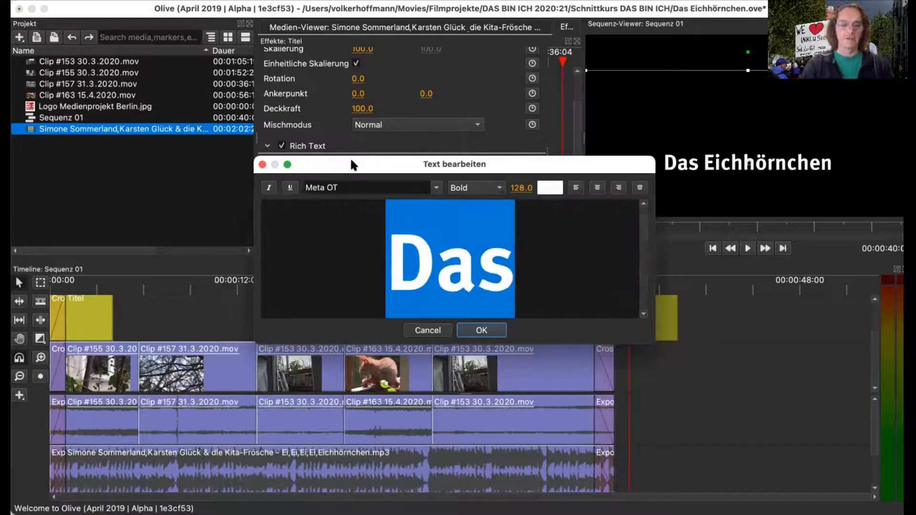
pyautogui.write('Ei')
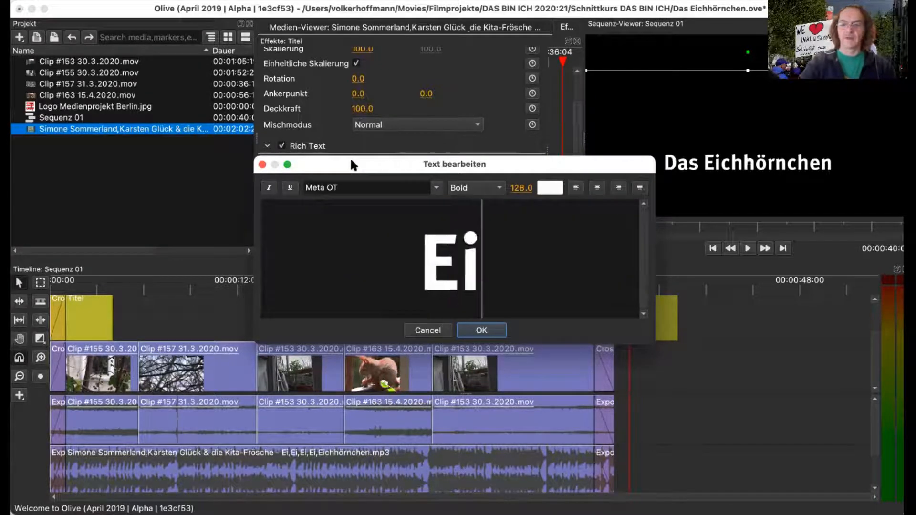
pyautogui.write('n Fi')
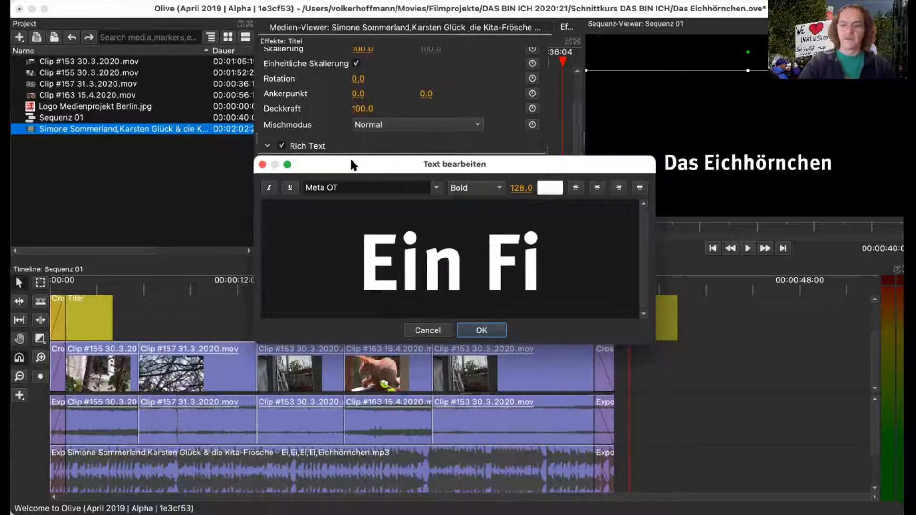
pyautogui.write('lm von')
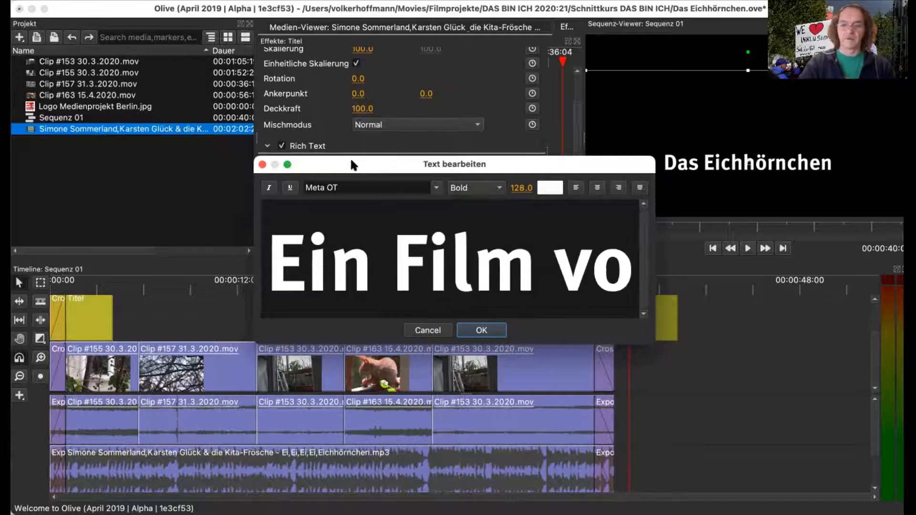
pyautogui.press('Return')
pyautogui.write('Volker')
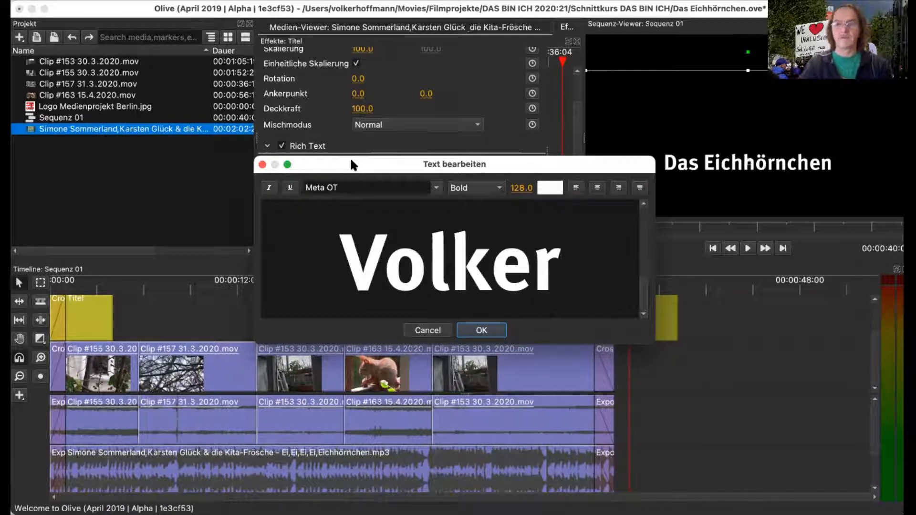
pyautogui.click(477, 329)
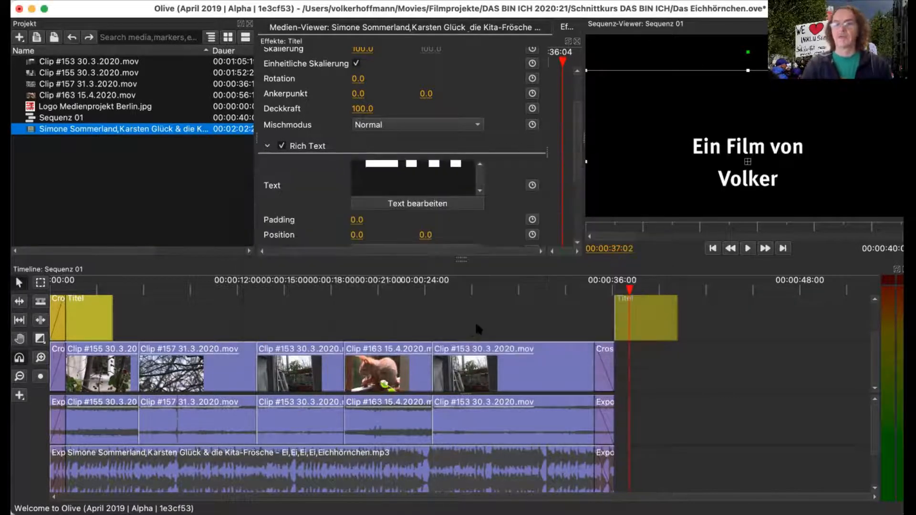
# Step: Set the end title's Rich Text auto-scroll to Hoch
pyautogui.click(640, 288)
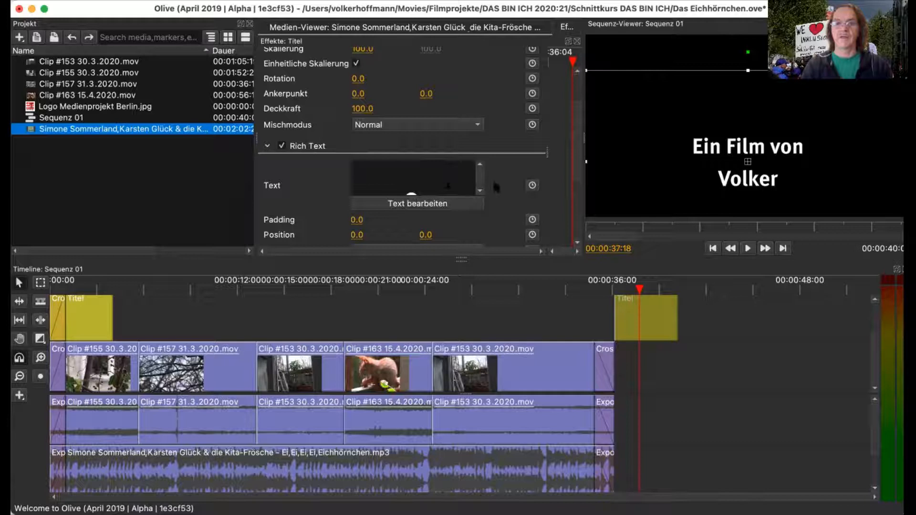
pyautogui.moveTo(578, 125); pyautogui.dragTo(578, 167)
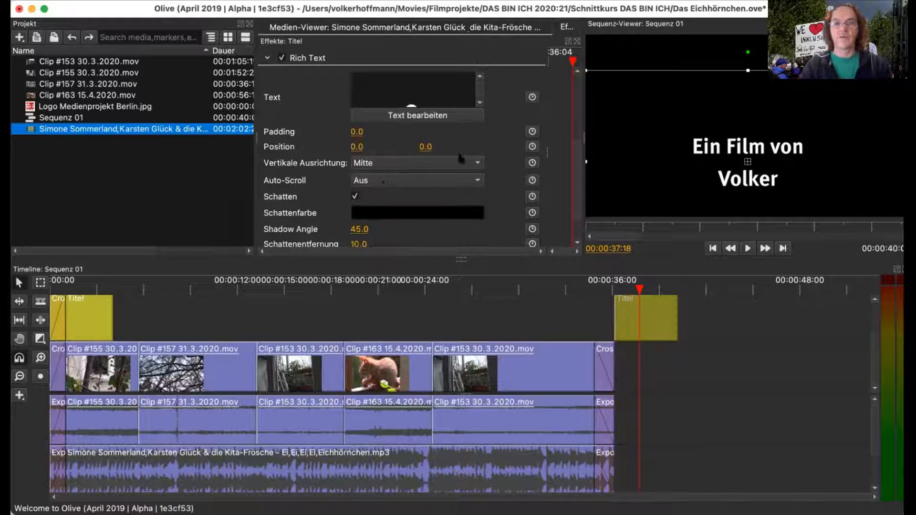
pyautogui.click(479, 181)
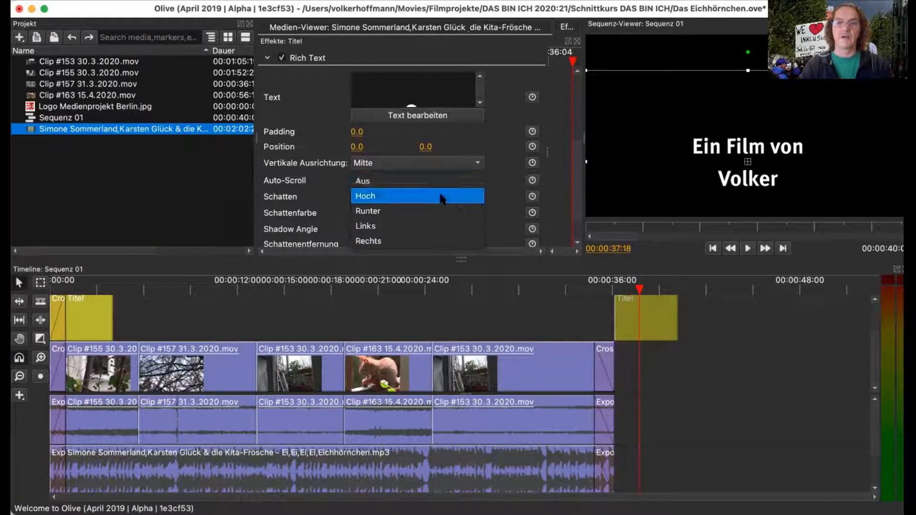
pyautogui.click(389, 197)
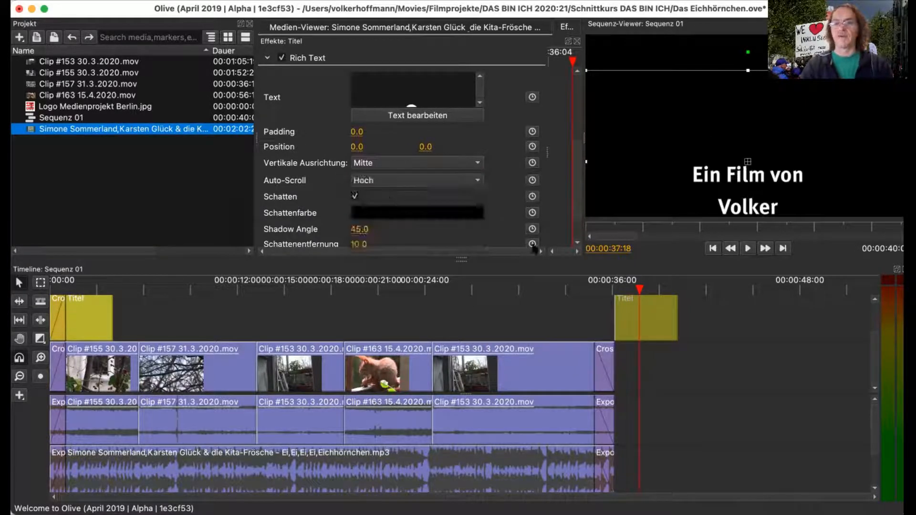
# Step: Play the end title repeatedly from its start to check its scrolling movement
pyautogui.click(614, 286)
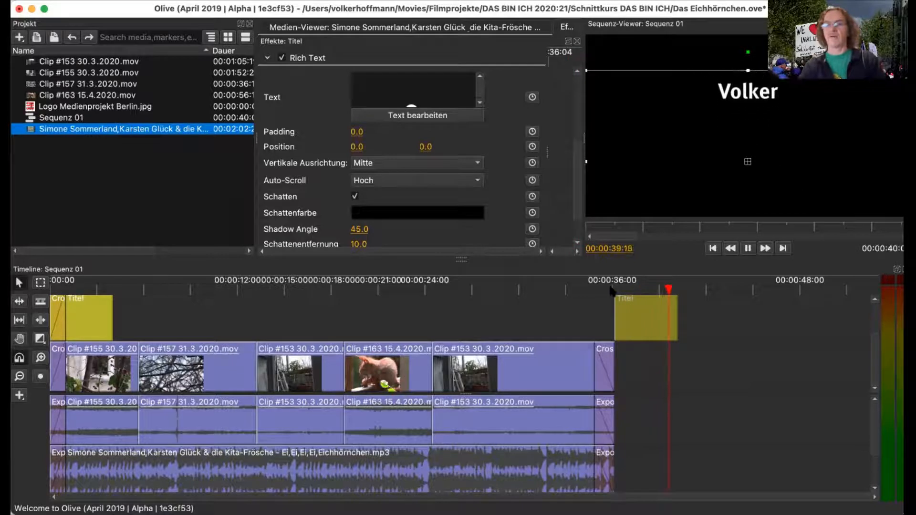
pyautogui.click(612, 287)
pyautogui.press('space')
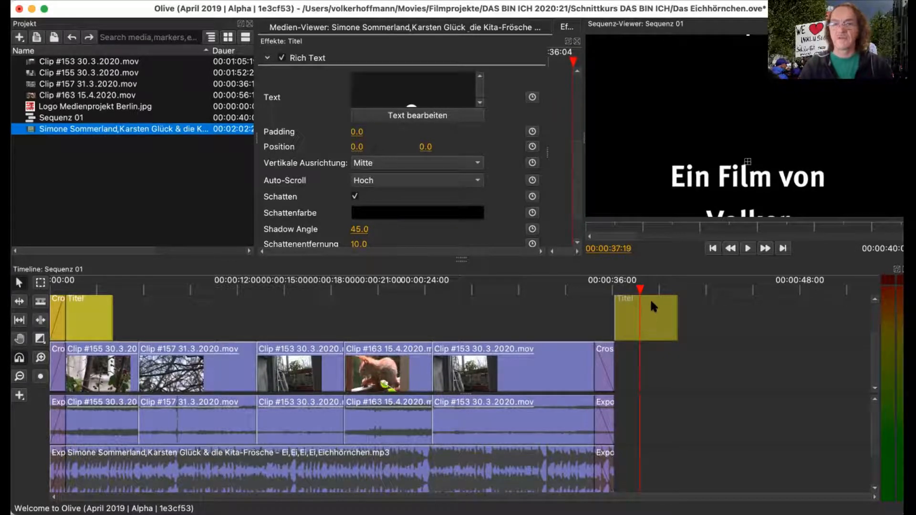
pyautogui.click(615, 288)
pyautogui.press('space')
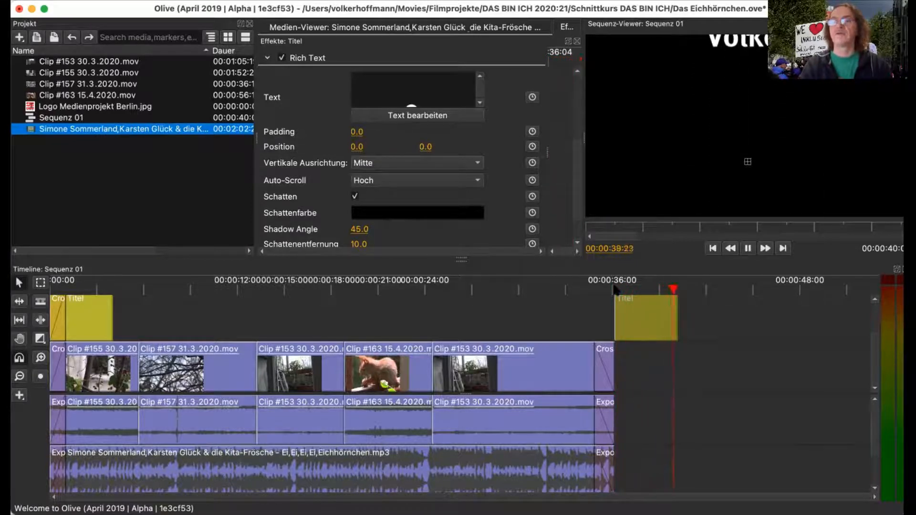
pyautogui.click(643, 288)
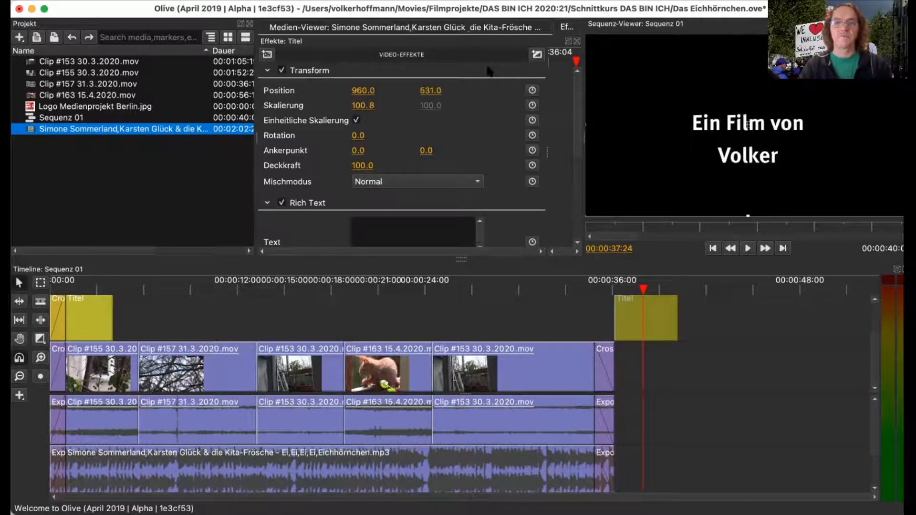
pyautogui.click(615, 289)
pyautogui.press('space')
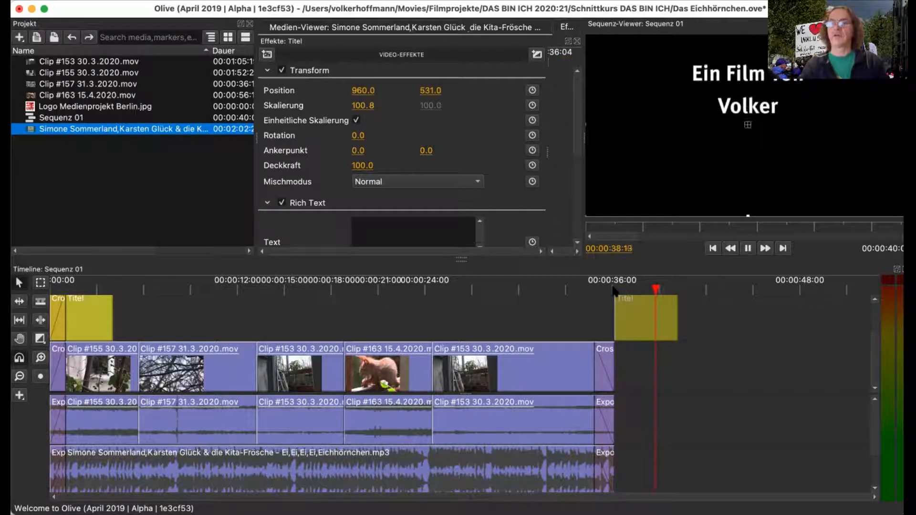
# Step: Review the opening title and play the cut from the first to the second video clip
pyautogui.moveTo(52, 286); pyautogui.dragTo(173, 277)
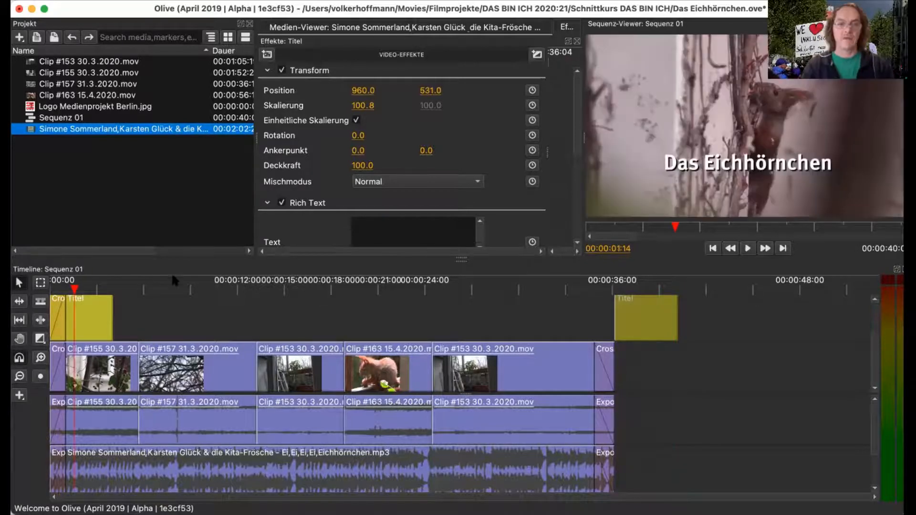
pyautogui.click(127, 285)
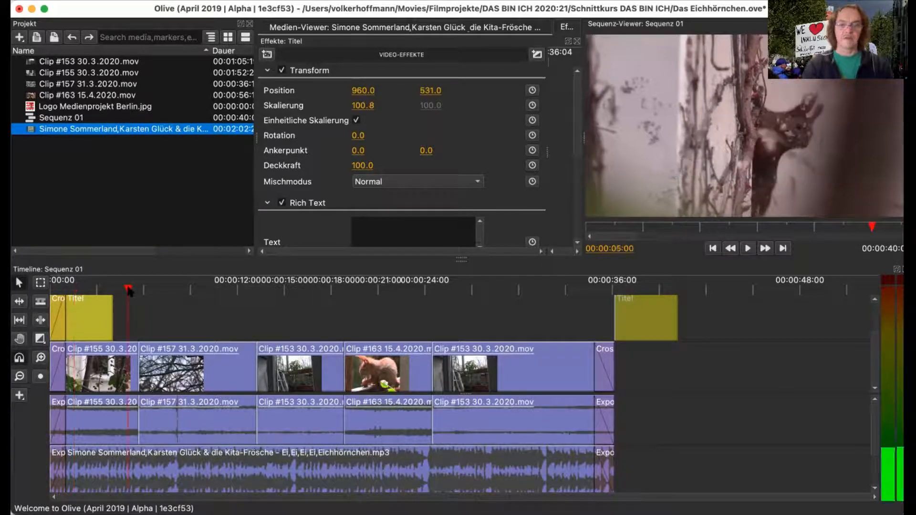
pyautogui.press('space')
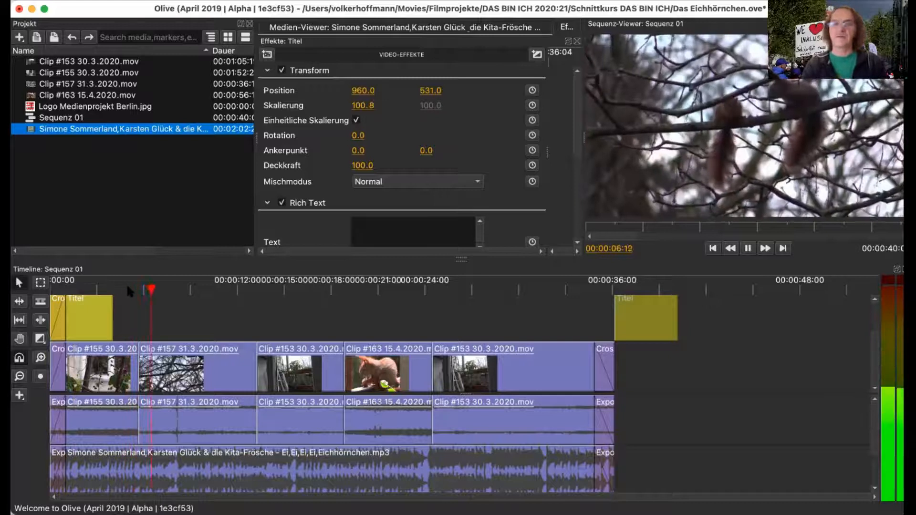
pyautogui.press('space')
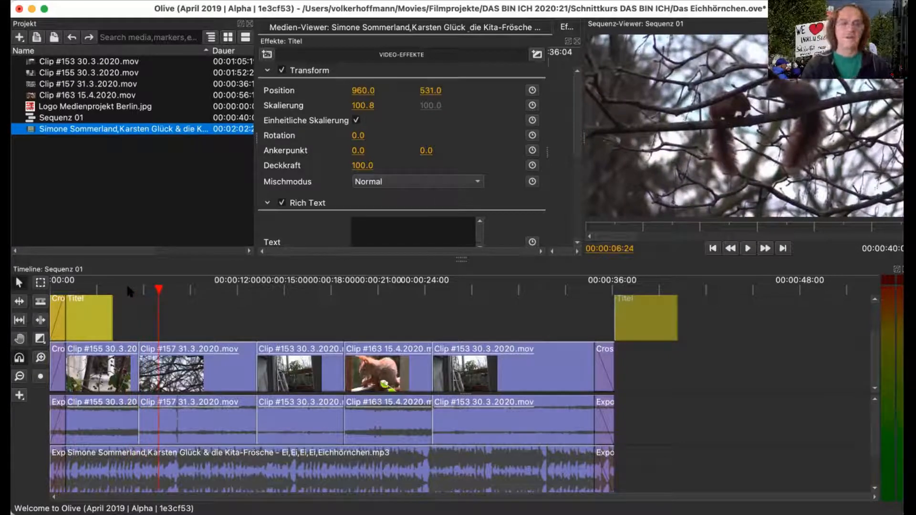
# Step: Add a Cross Dissolve of about one second on each side of the cut between the first and second video clips
pyautogui.click(138, 287)
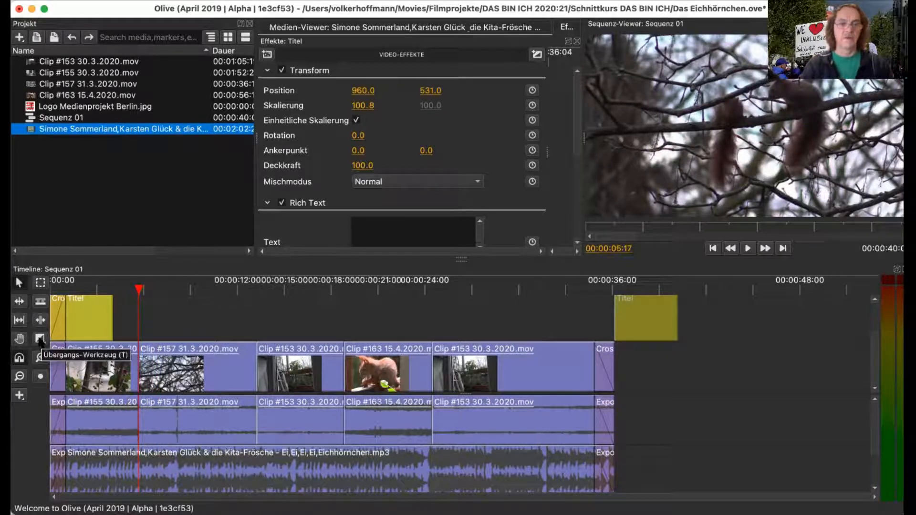
pyautogui.click(40, 339)
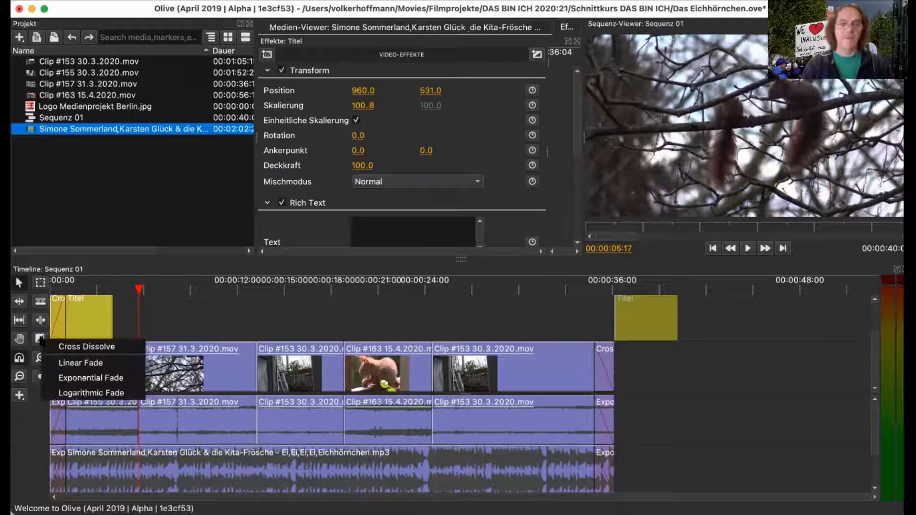
pyautogui.click(72, 346)
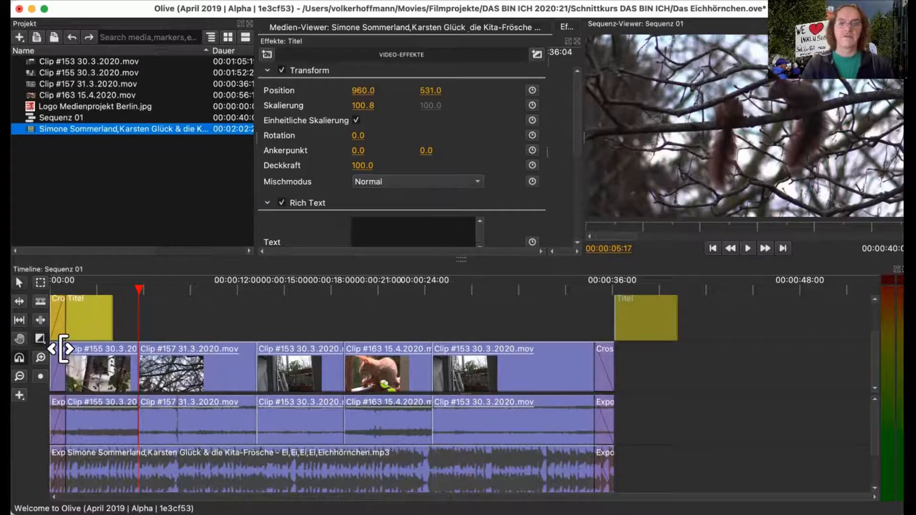
pyautogui.moveTo(132, 347); pyautogui.dragTo(148, 348)
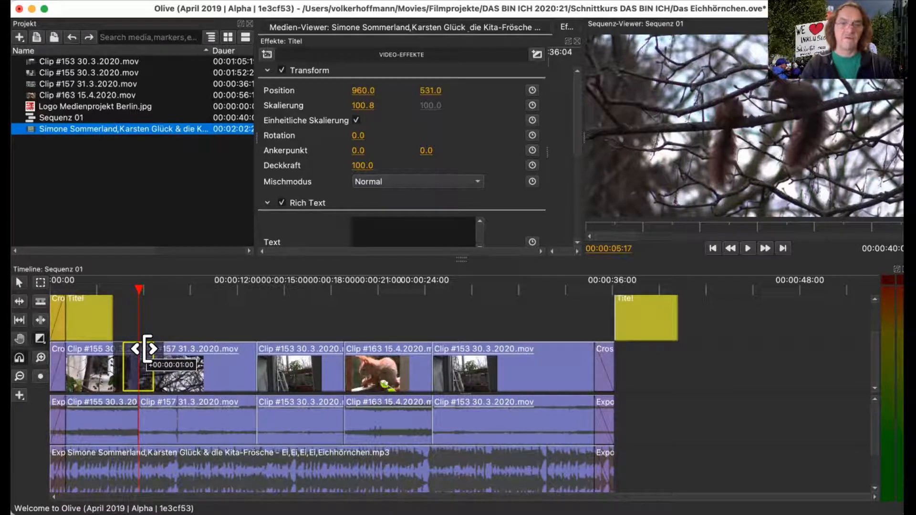
pyautogui.moveTo(147, 349); pyautogui.dragTo(146, 348)
# Step: Add Cross Dissolves at the three remaining cuts between the video clips
pyautogui.click(256, 289)
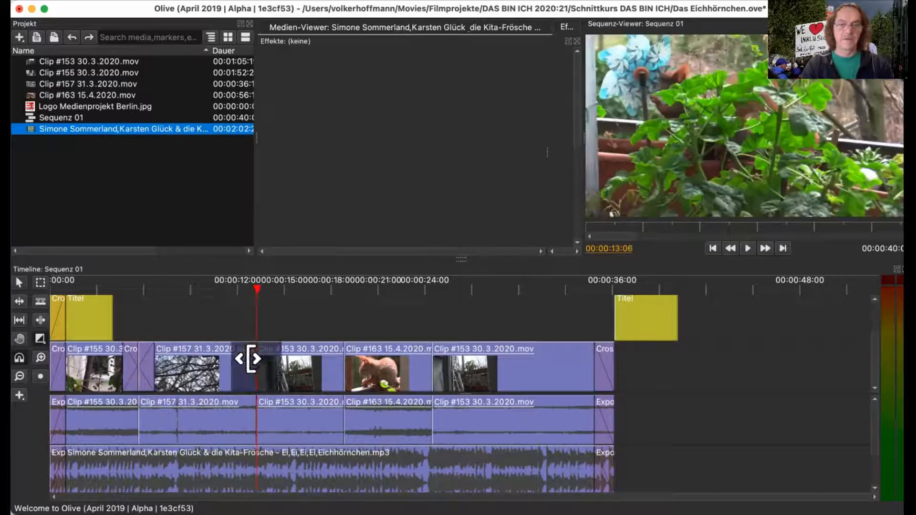
pyautogui.moveTo(255, 359); pyautogui.dragTo(268, 361)
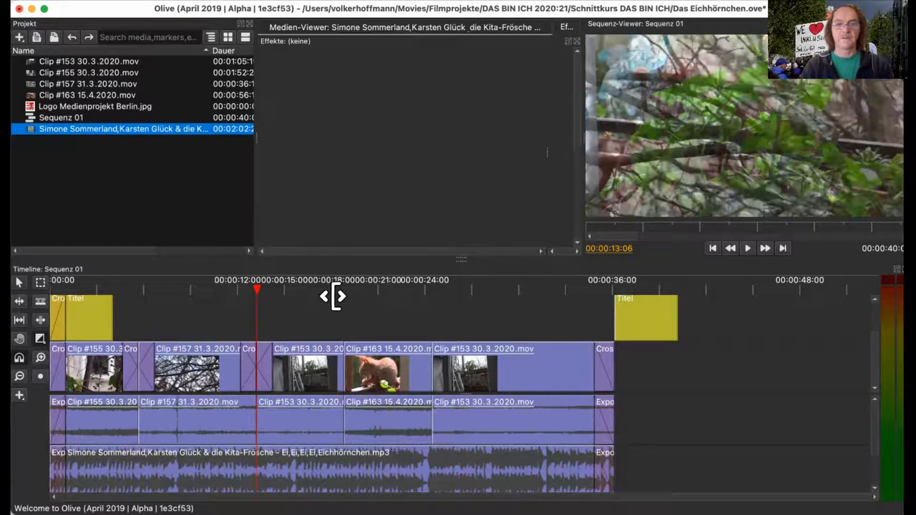
pyautogui.moveTo(331, 367); pyautogui.dragTo(358, 373)
pyautogui.moveTo(359, 372); pyautogui.dragTo(444, 375)
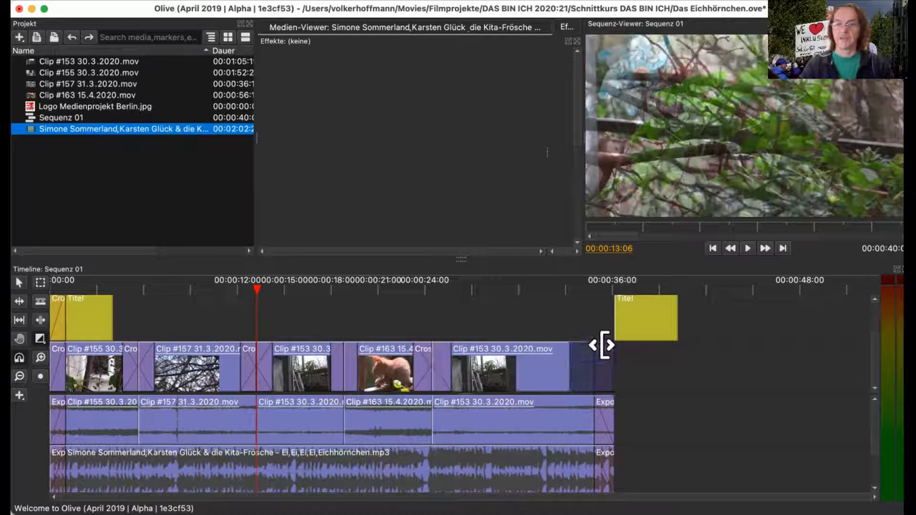
pyautogui.click(602, 345)
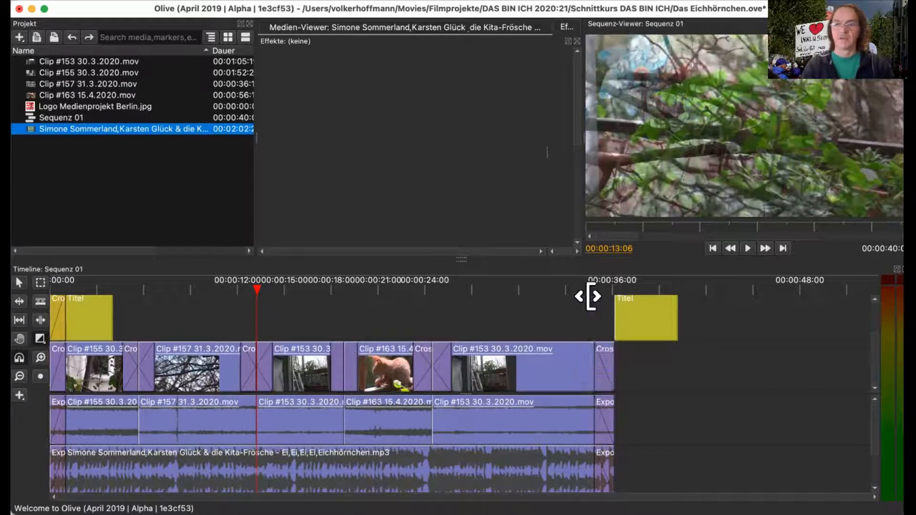
# Step: Play the film's ending from 00:00:33:13 through the closing fade into the end title
pyautogui.click(573, 289)
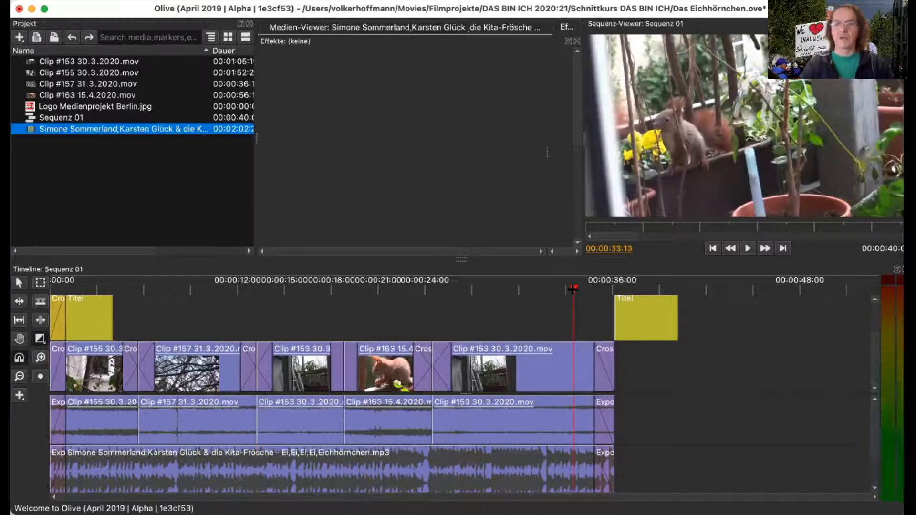
pyautogui.press('space')
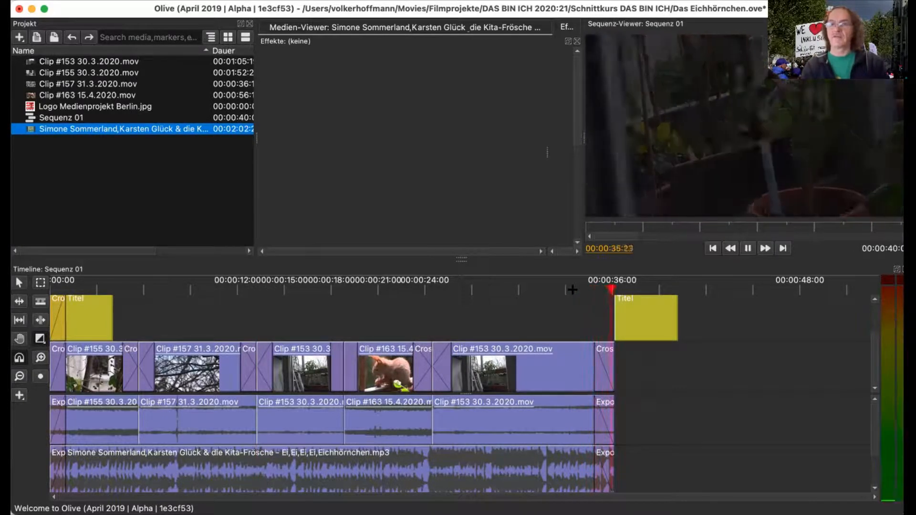
pyautogui.press('space')
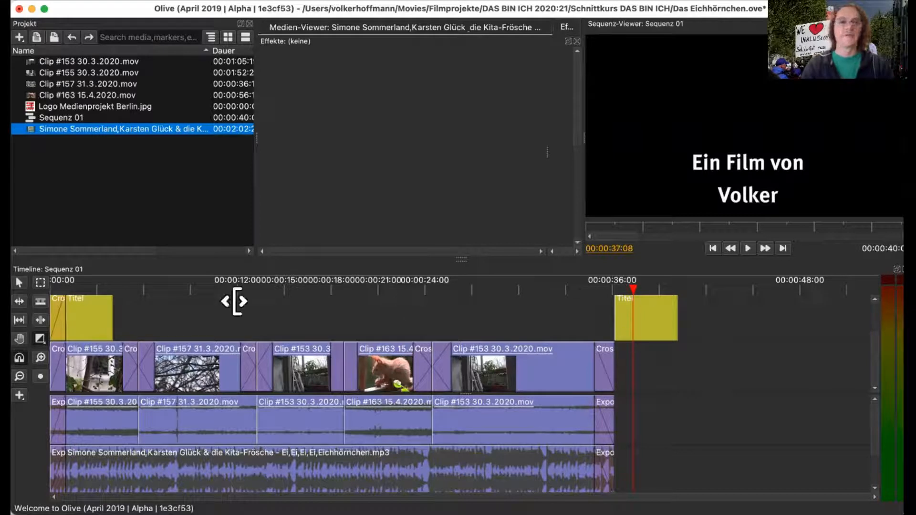
# Step: Open Logo Medienprojekt Berlin.jpg in the media viewer and insert it on the title track, some distance behind the end title
pyautogui.click(31, 108)
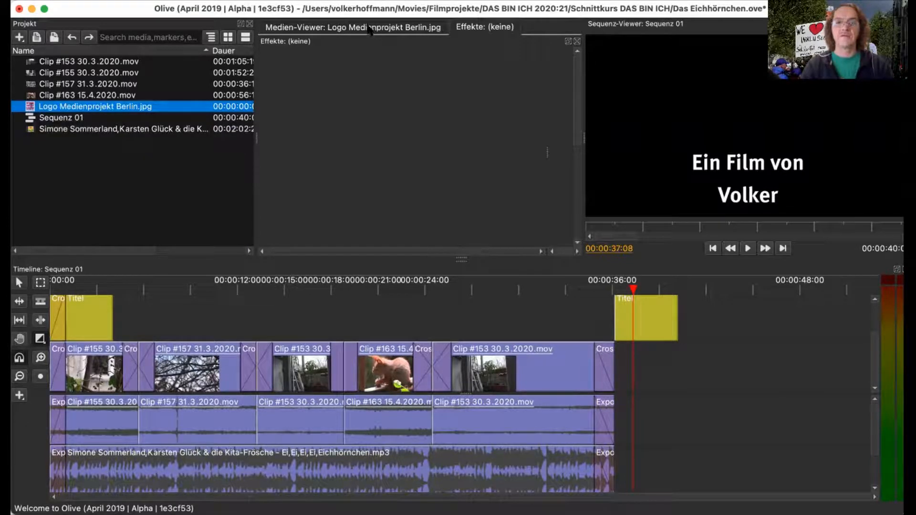
pyautogui.click(369, 29)
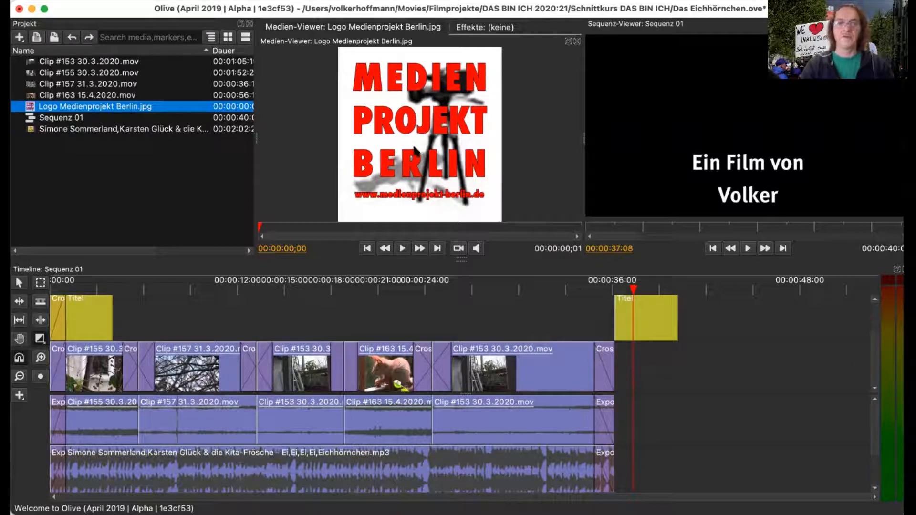
pyautogui.moveTo(466, 172); pyautogui.dragTo(775, 301)
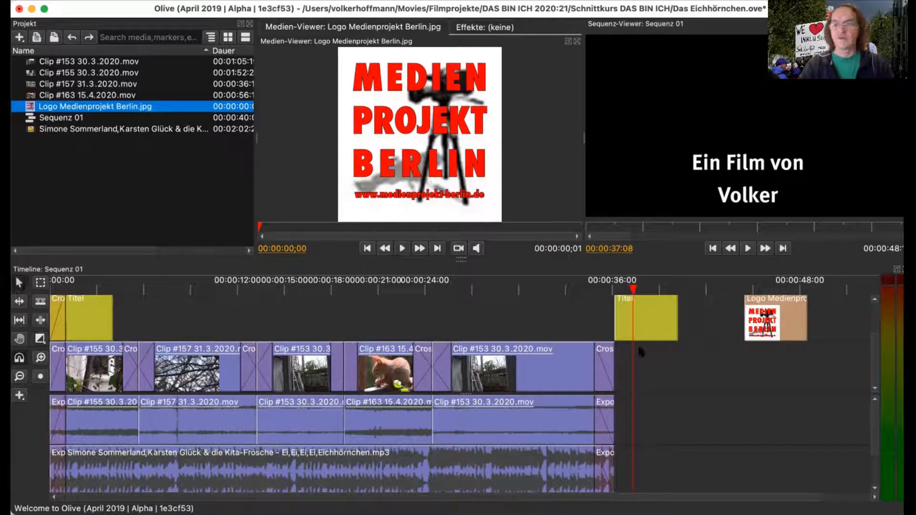
# Step: Move the logo image to a track above the titles so it starts at 00:00:24:12, over the last video clip
pyautogui.moveTo(771, 308); pyautogui.dragTo(767, 284)
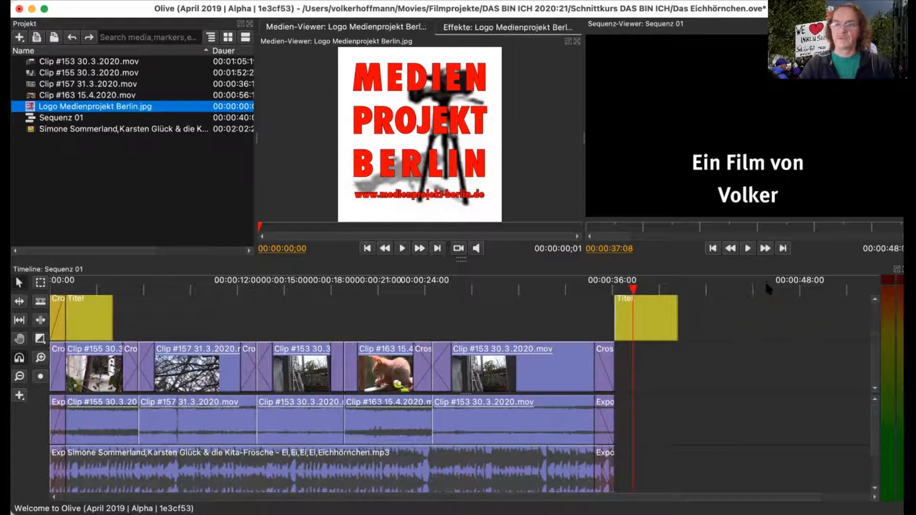
pyautogui.moveTo(728, 445); pyautogui.dragTo(723, 492)
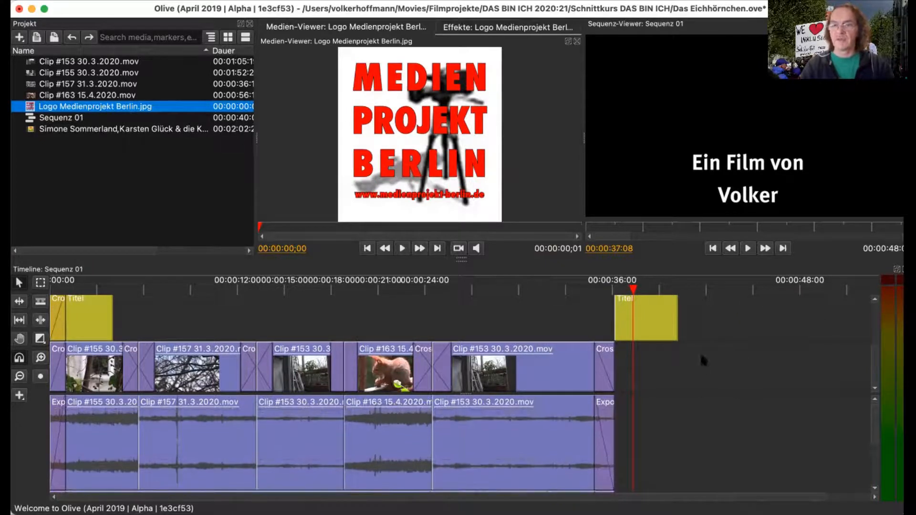
pyautogui.scroll(2, 870, 340)
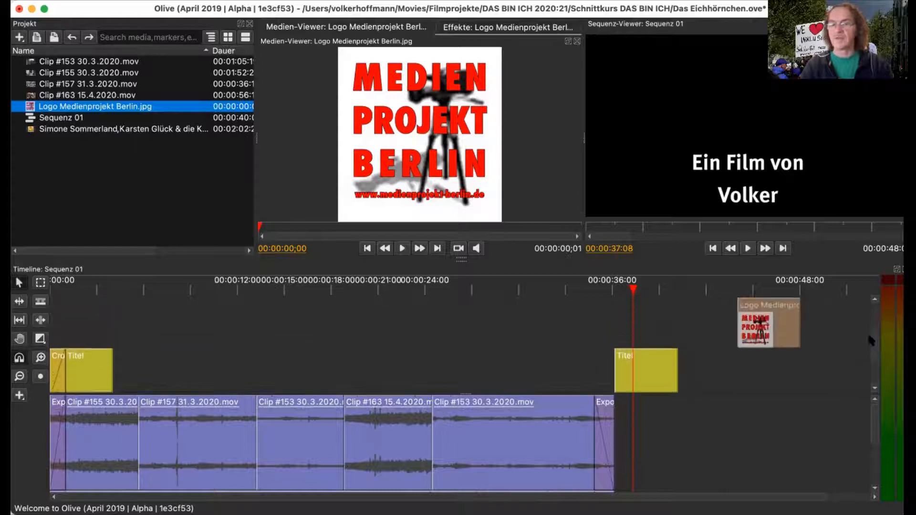
pyautogui.scroll(2, 867, 329)
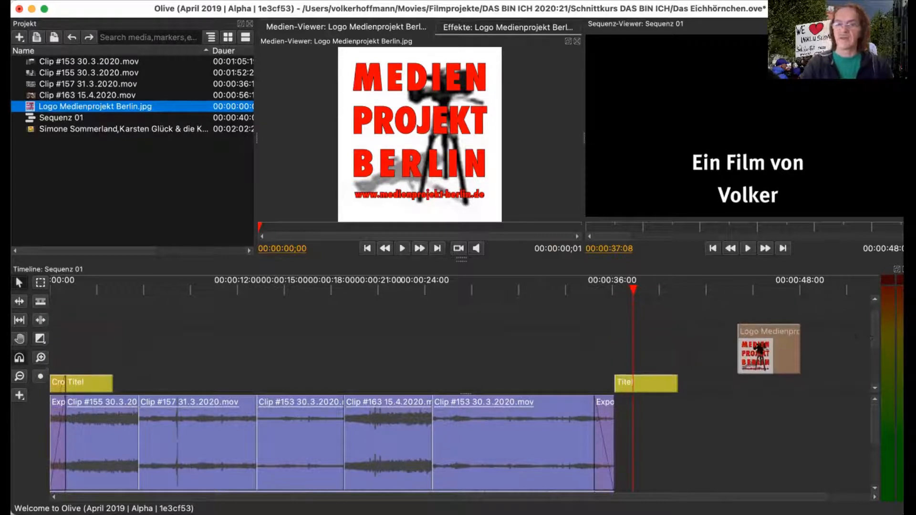
pyautogui.click(756, 294)
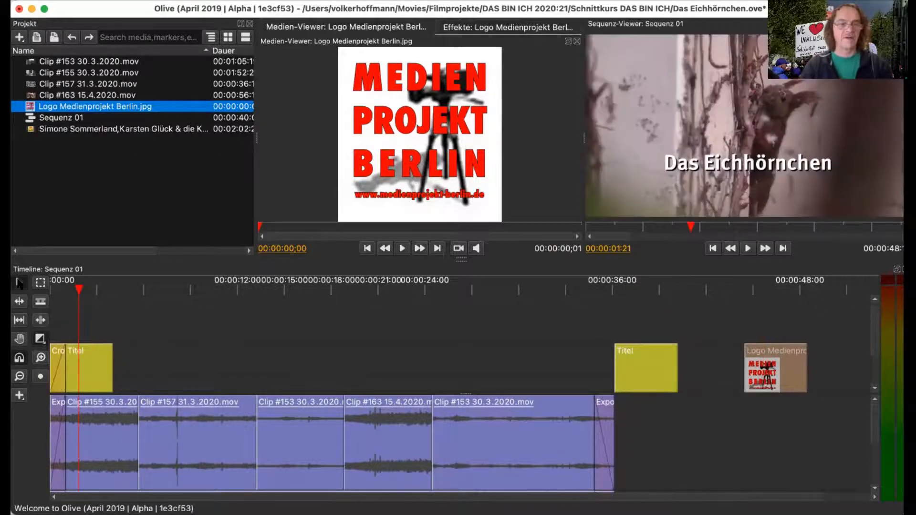
pyautogui.moveTo(762, 384); pyautogui.dragTo(449, 336)
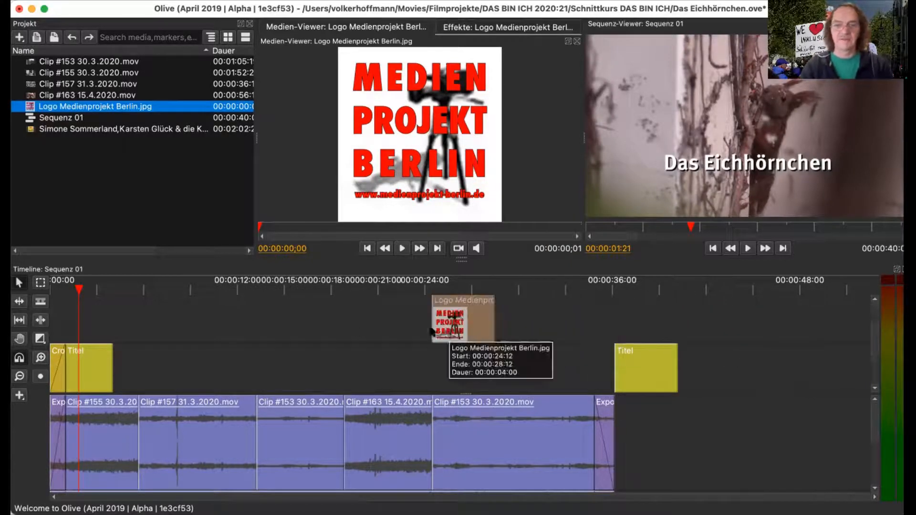
# Step: Add a Cross Dissolve at the start of the logo image on the timeline
pyautogui.click(38, 340)
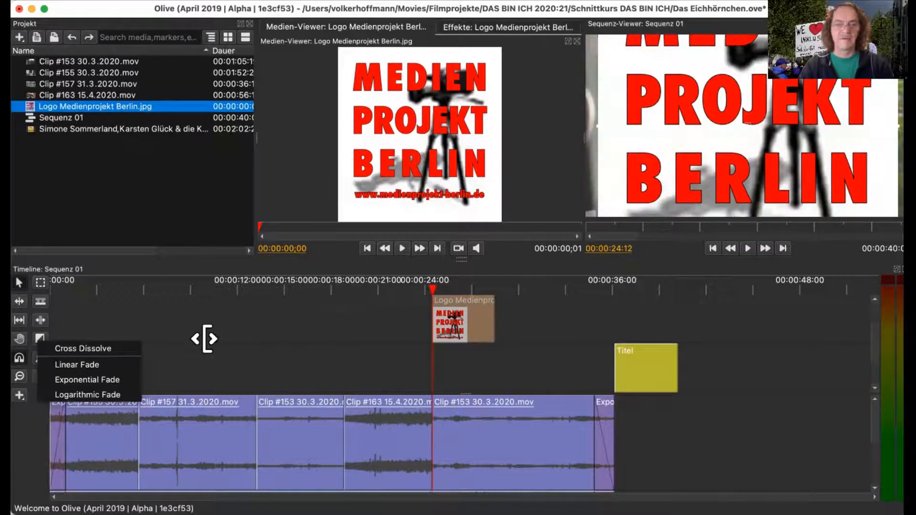
pyautogui.click(110, 349)
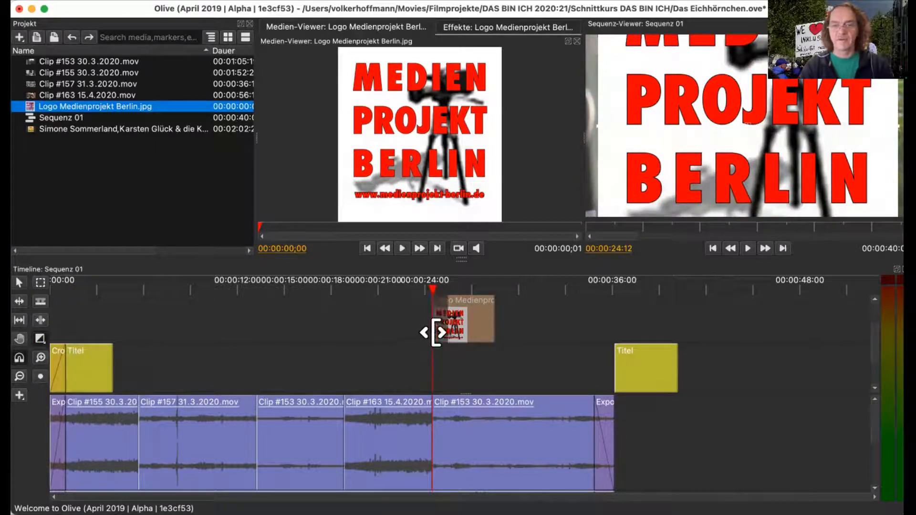
pyautogui.moveTo(434, 332); pyautogui.dragTo(451, 335)
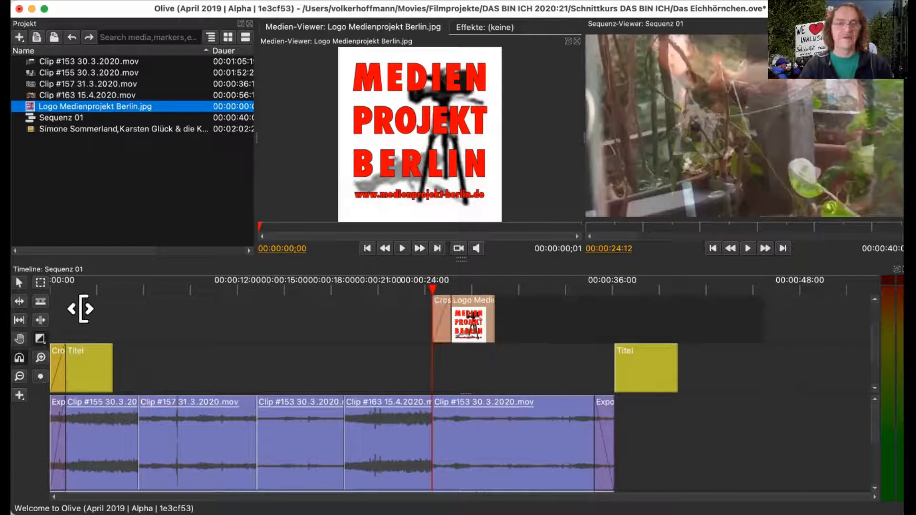
# Step: Stretch the logo from the sequence start to the end title, and shrink its image into the upper-left corner of the picture
pyautogui.moveTo(466, 334); pyautogui.dragTo(72, 323)
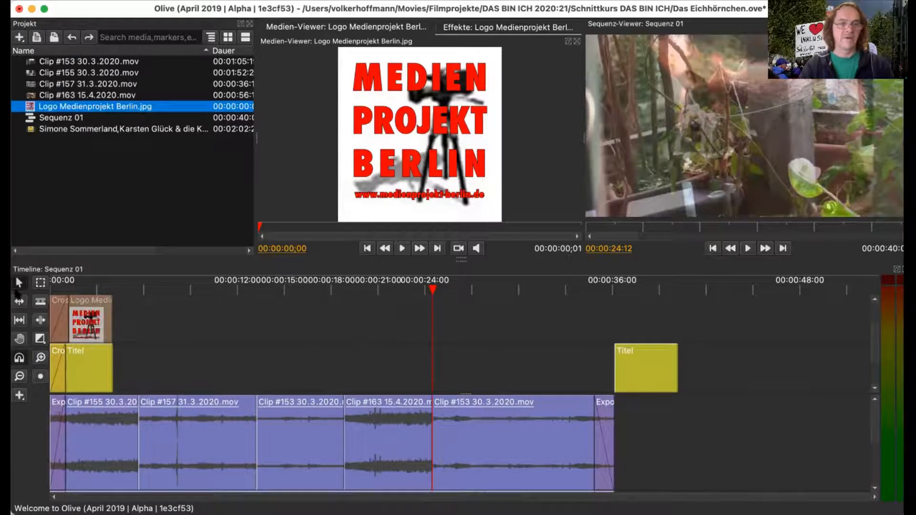
pyautogui.moveTo(110, 313); pyautogui.dragTo(614, 320)
pyautogui.click(90, 288)
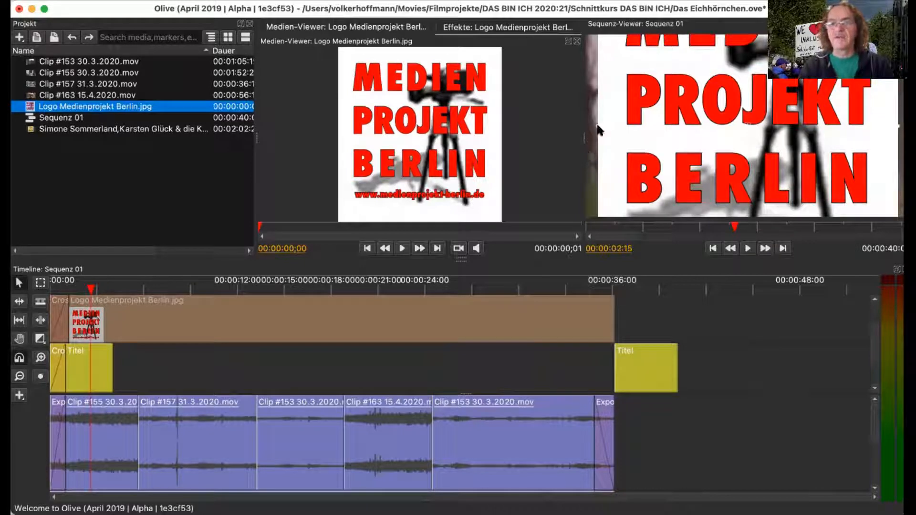
pyautogui.moveTo(616, 127); pyautogui.dragTo(594, 46)
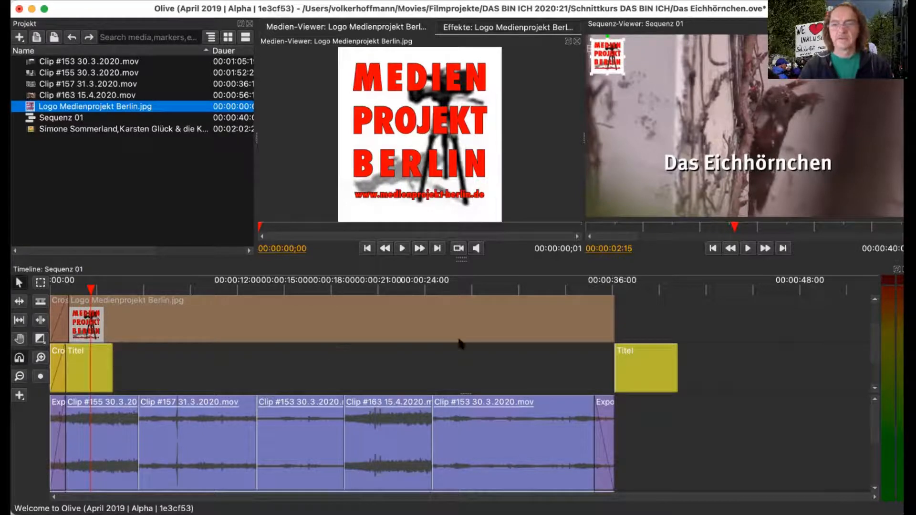
# Step: Add a Cross Dissolve of 00:00:01:07 at the end of the logo, matching the closing fade of the last clip
pyautogui.click(607, 289)
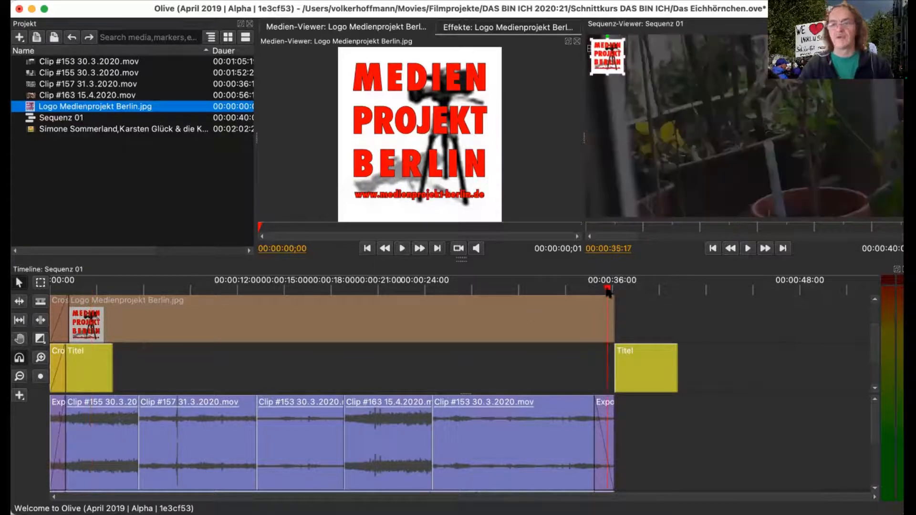
pyautogui.click(40, 339)
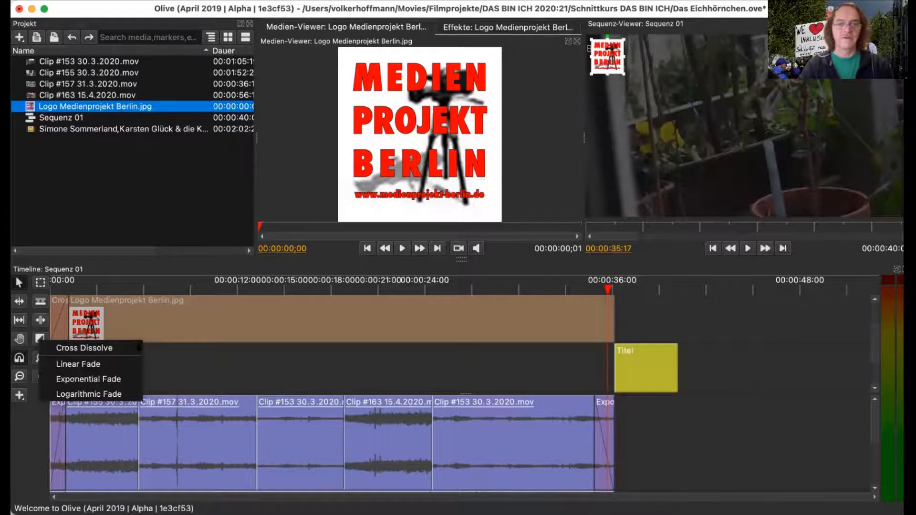
pyautogui.click(126, 347)
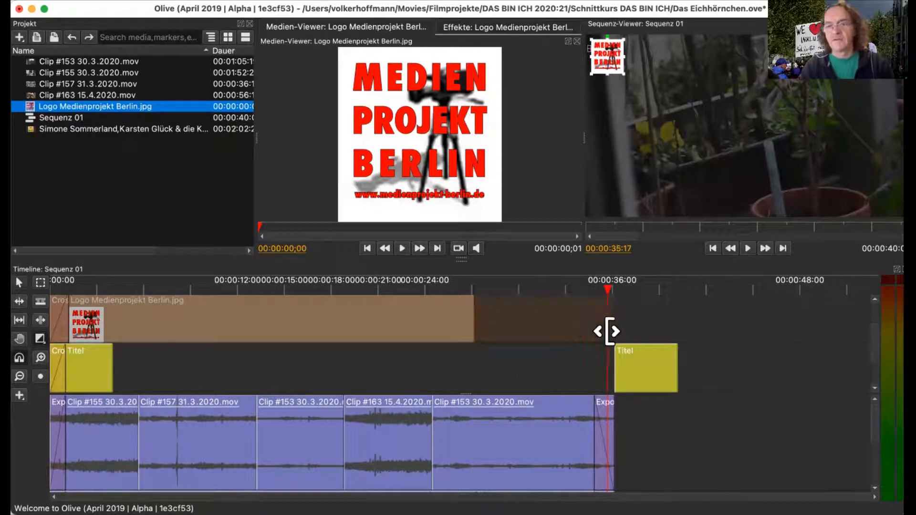
pyautogui.moveTo(608, 332); pyautogui.dragTo(590, 329)
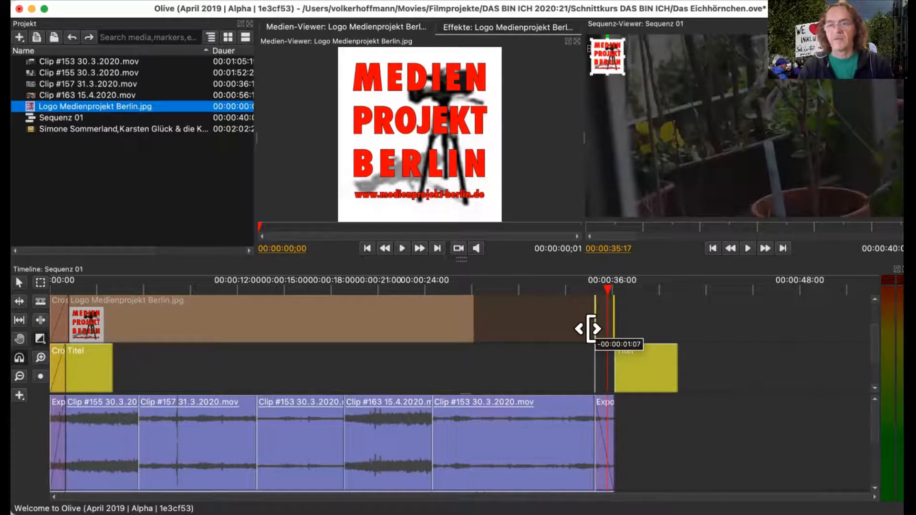
pyautogui.moveTo(591, 329); pyautogui.dragTo(591, 329)
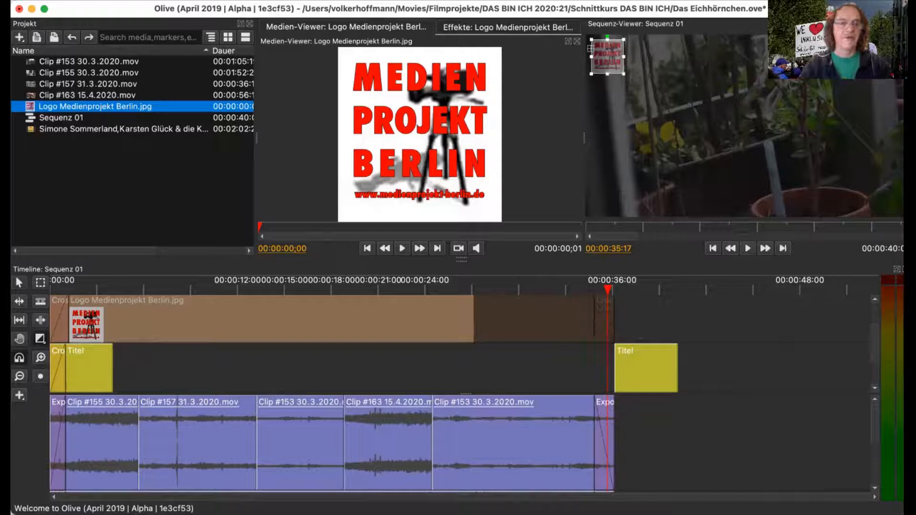
# Step: Play the film's opening and its ending to check the logo's fades, and view the logo at 00:00:17:10
pyautogui.press('Home')
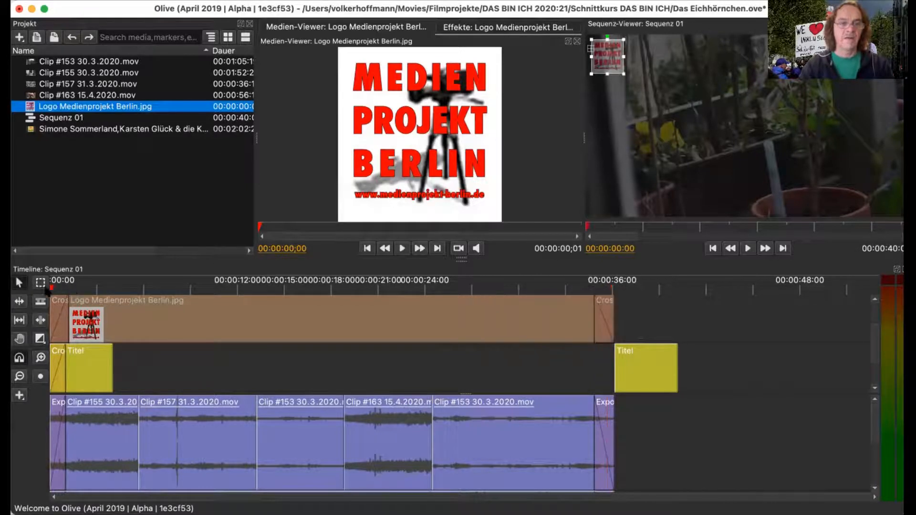
pyautogui.press('space')
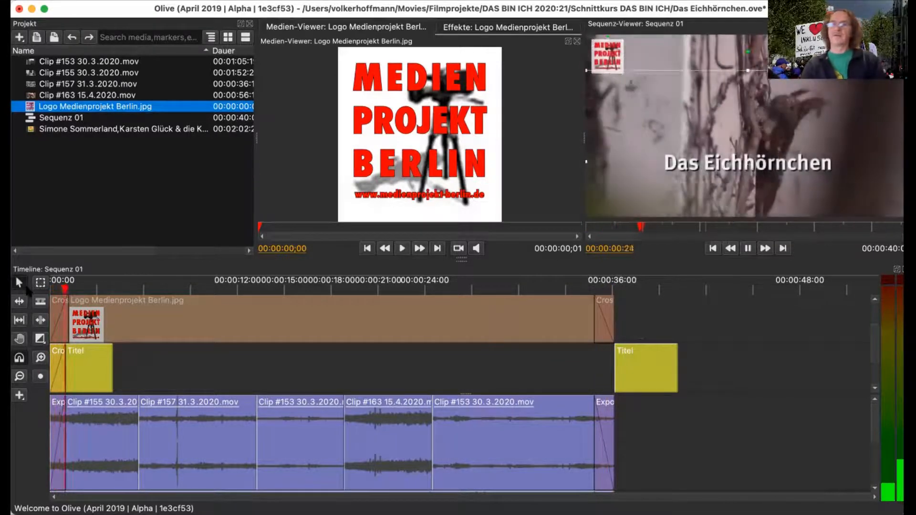
pyautogui.click(586, 289)
pyautogui.press('space')
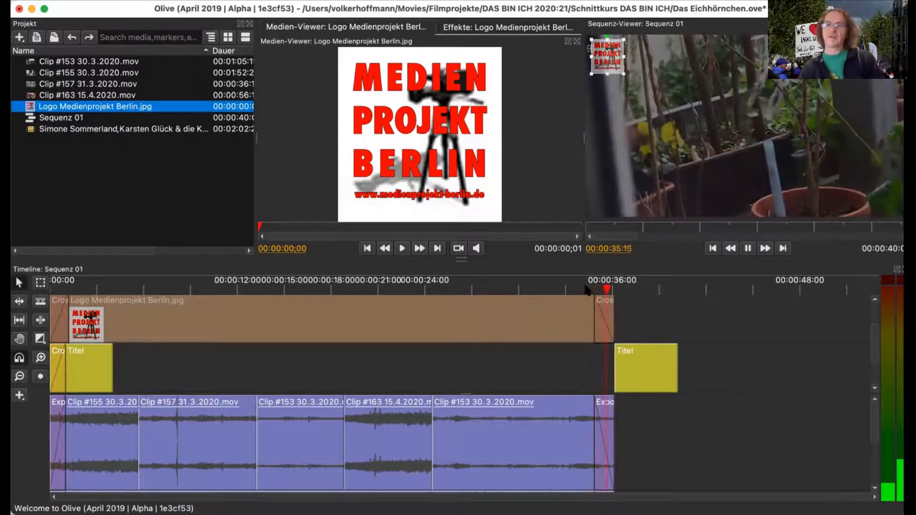
pyautogui.press('space')
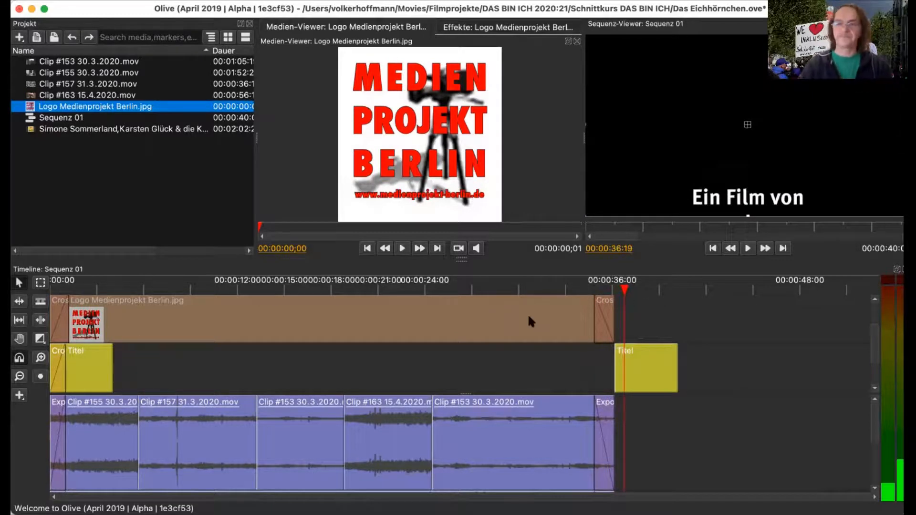
pyautogui.click(322, 288)
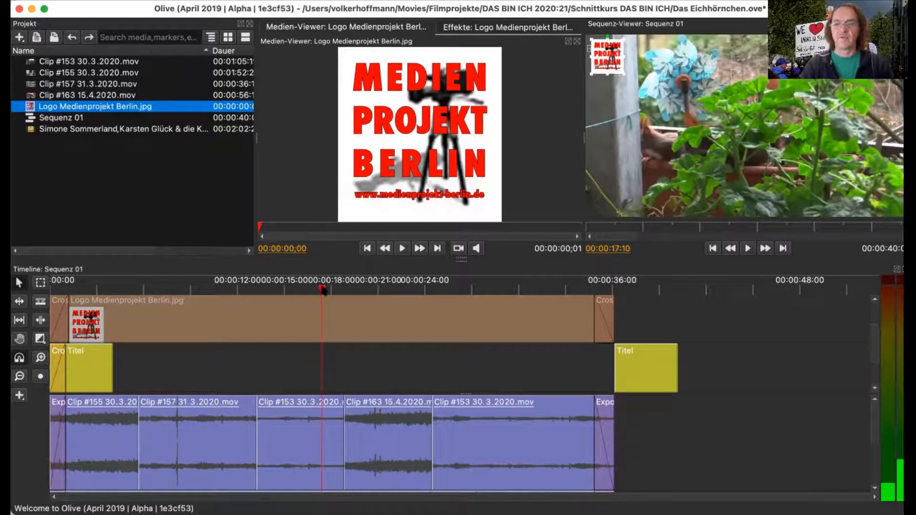
pyautogui.moveTo(285, 329)
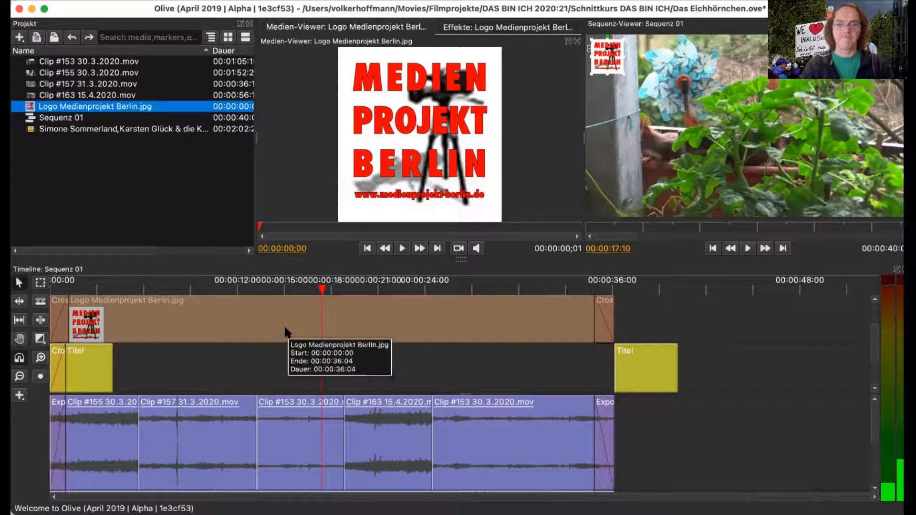
# Step: Open the export settings for the sequence, view the In to Out range option and choose Komplette Sequenz as the range
pyautogui.click(76, 0)
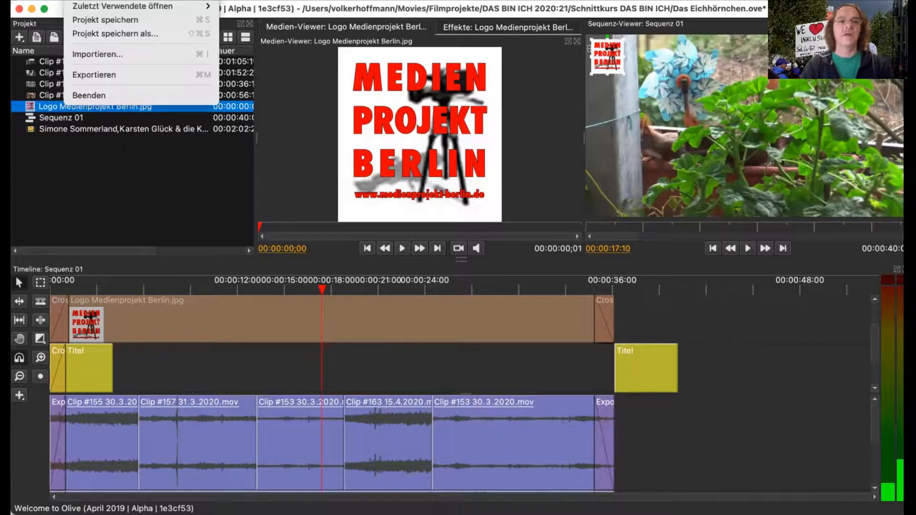
pyautogui.click(106, 74)
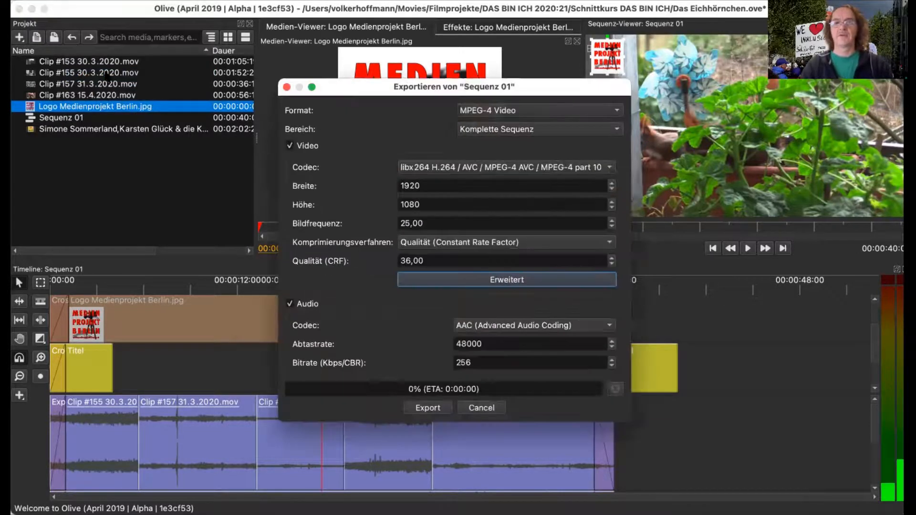
pyautogui.moveTo(364, 91); pyautogui.dragTo(321, 62)
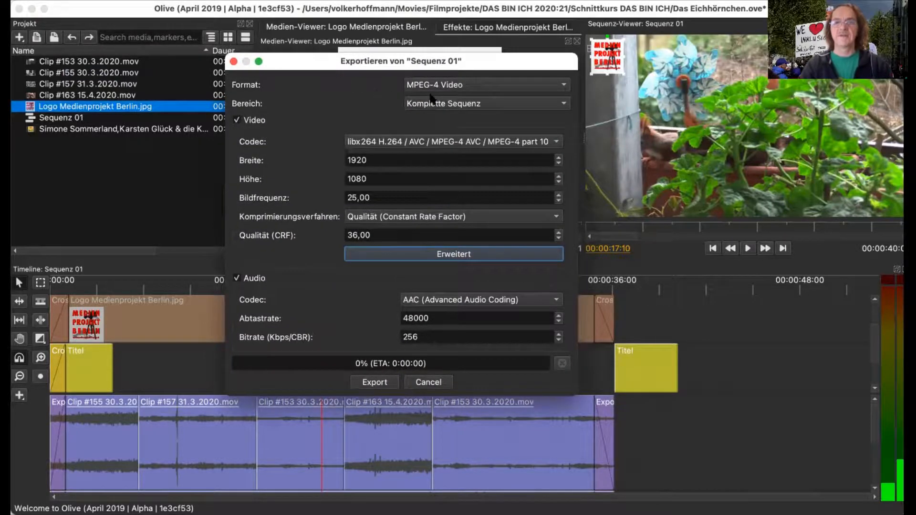
pyautogui.click(444, 106)
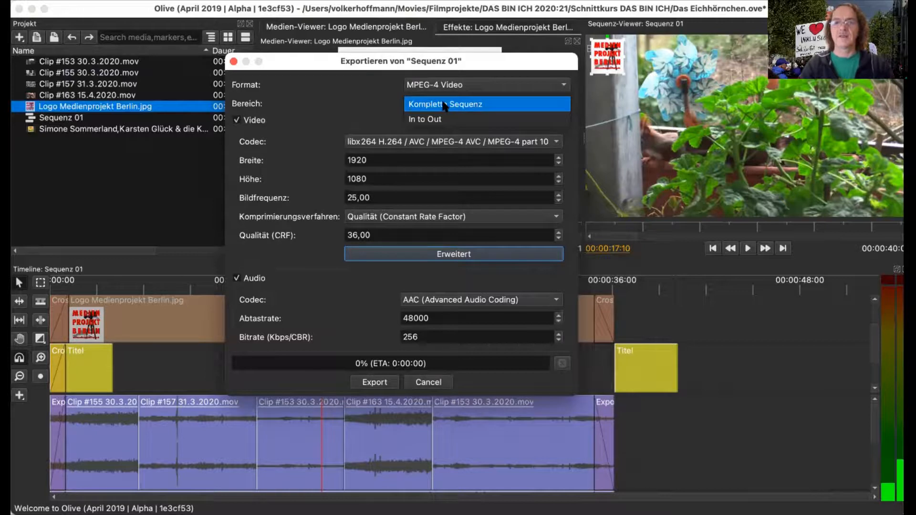
pyautogui.click(444, 118)
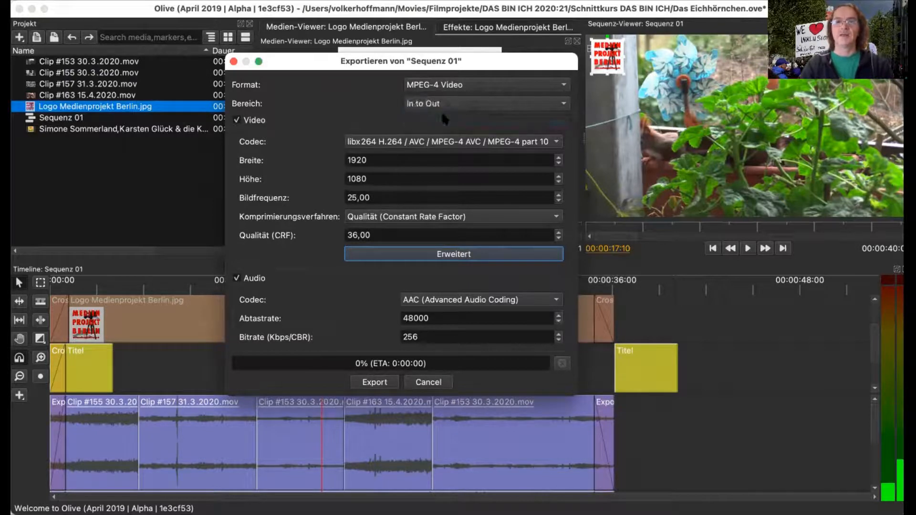
pyautogui.click(459, 102)
pyautogui.click(455, 91)
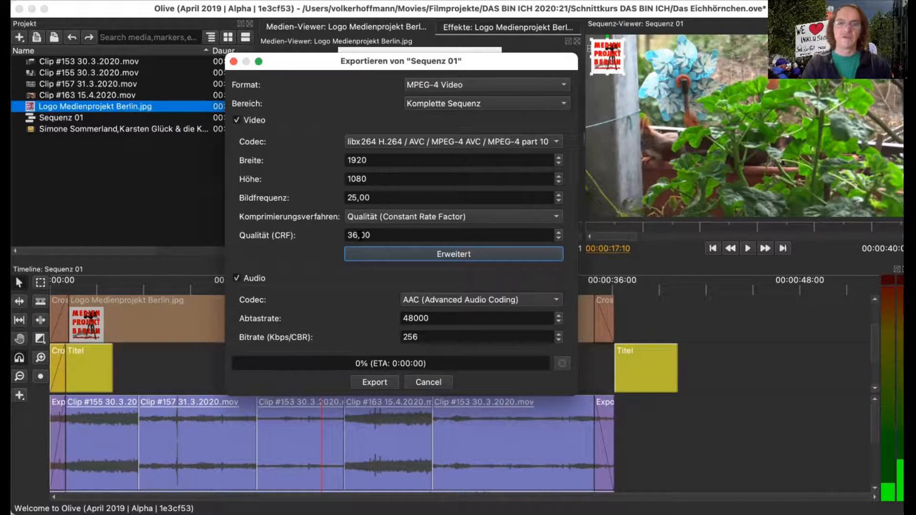
# Step: Set the export's video quality (Qualität, CRF) to 17
pyautogui.moveTo(362, 235)
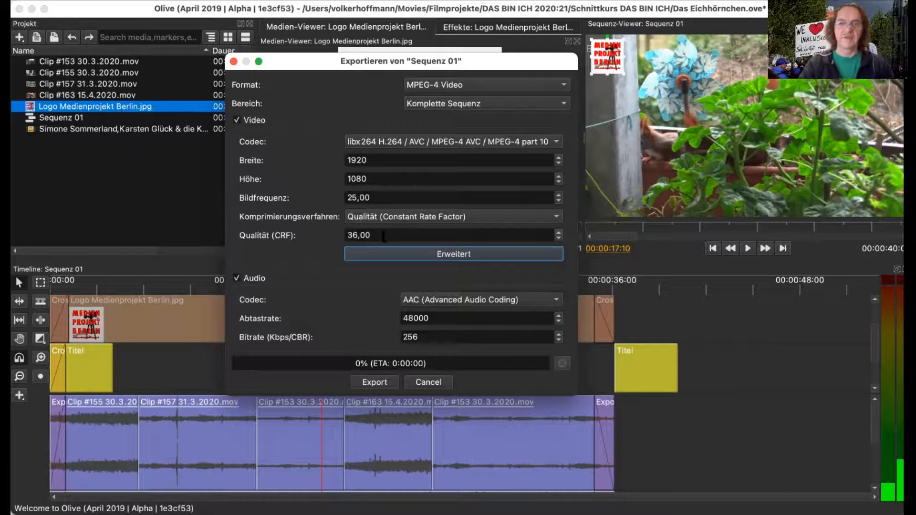
pyautogui.moveTo(371, 235); pyautogui.dragTo(333, 234)
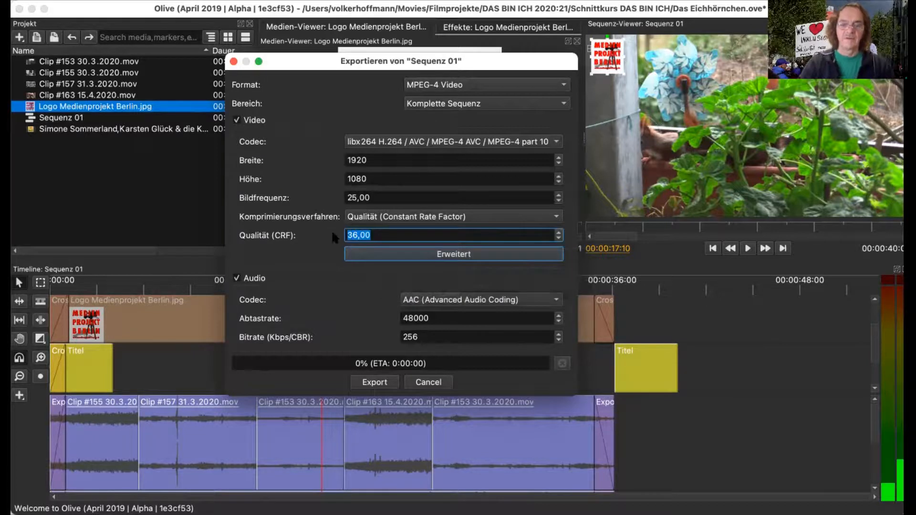
pyautogui.write('17')
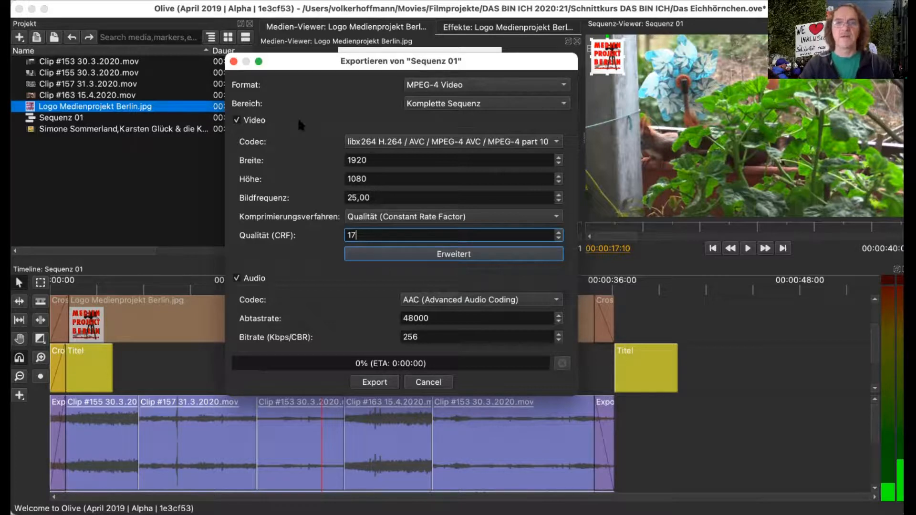
# Step: Export the film to the Desktop under the file name Das Eichhörnchen
pyautogui.click(377, 383)
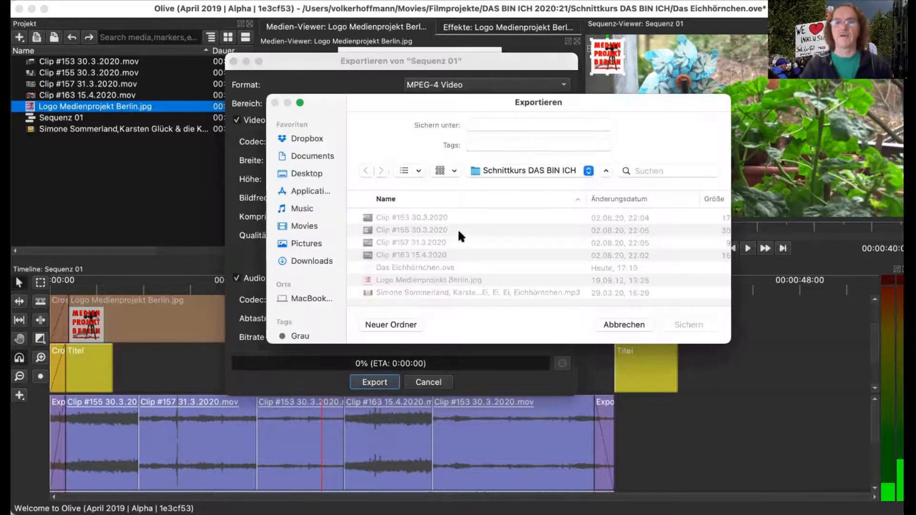
pyautogui.moveTo(380, 96); pyautogui.dragTo(359, 84)
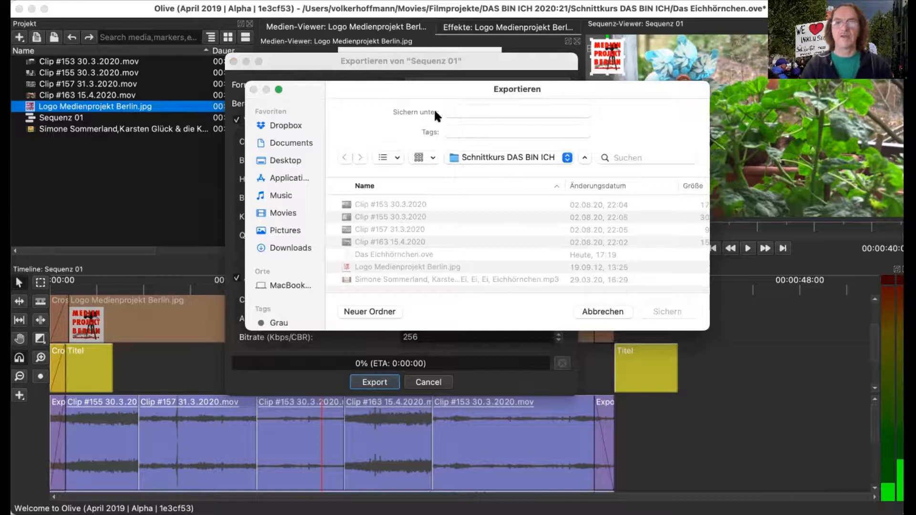
pyautogui.click(468, 112)
pyautogui.write('Da')
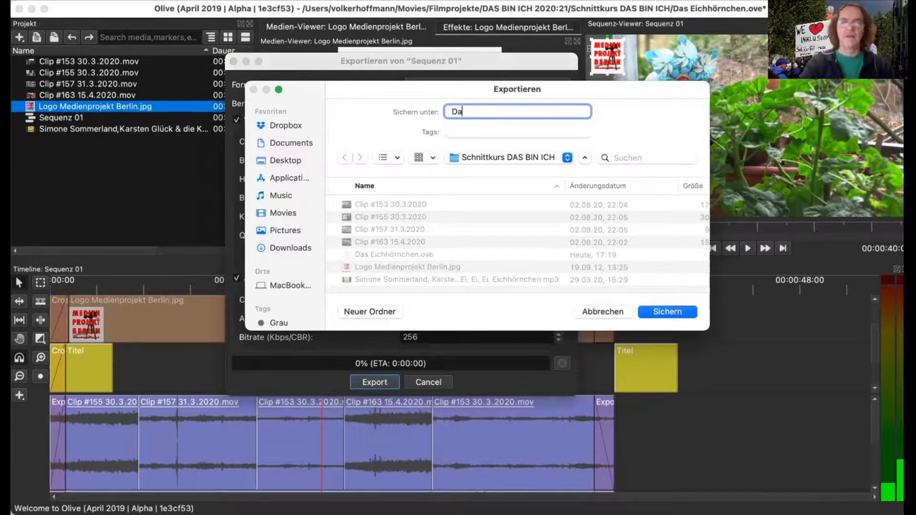
pyautogui.write('s Eich')
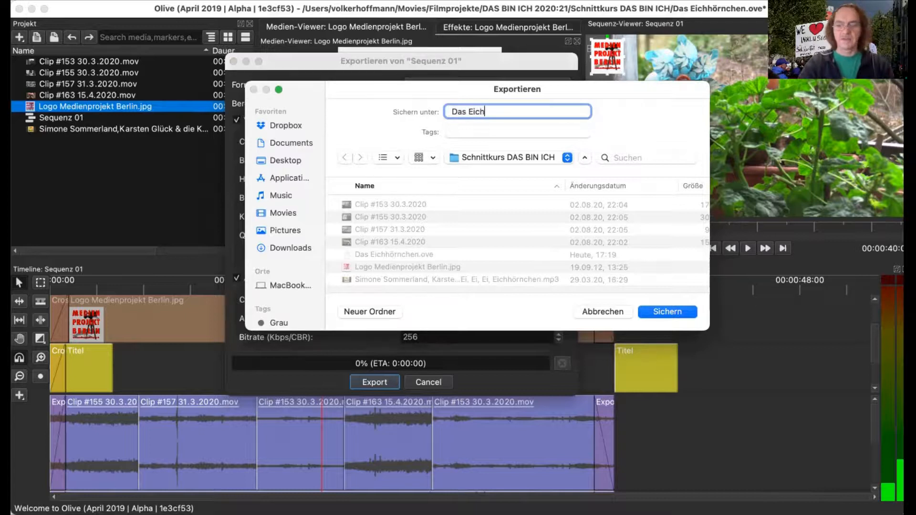
pyautogui.write('hörnchen')
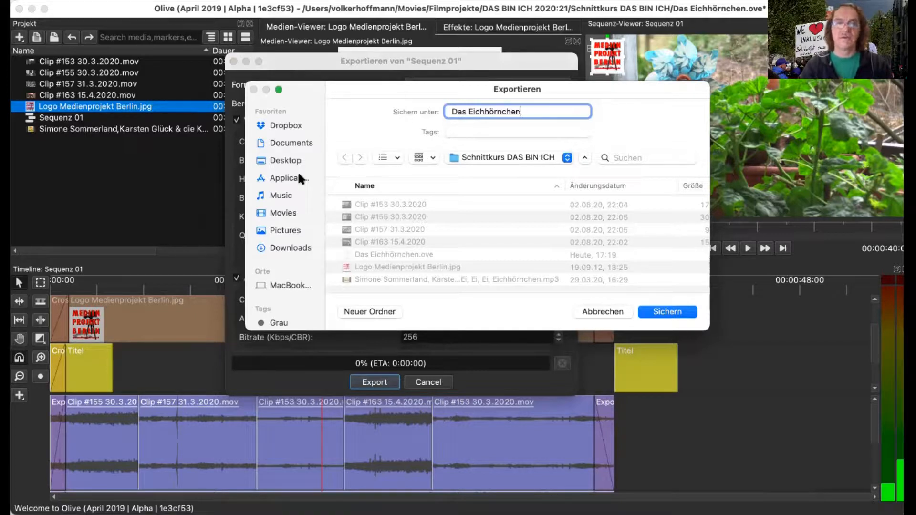
pyautogui.click(285, 161)
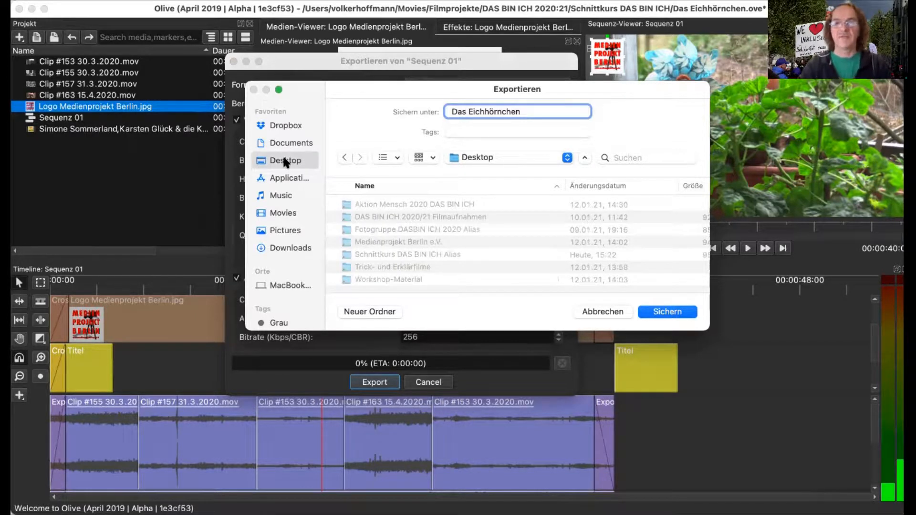
pyautogui.click(660, 312)
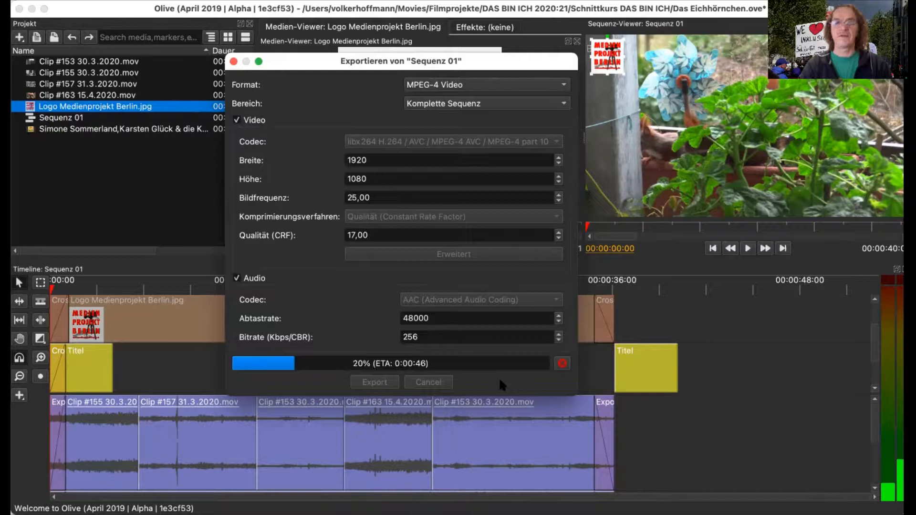
pyautogui.moveTo(318, 63); pyautogui.dragTo(294, 51)
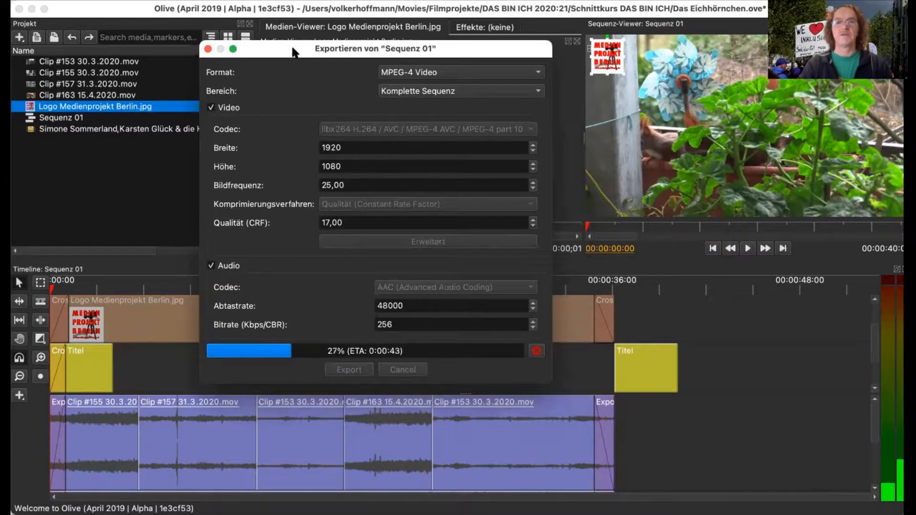